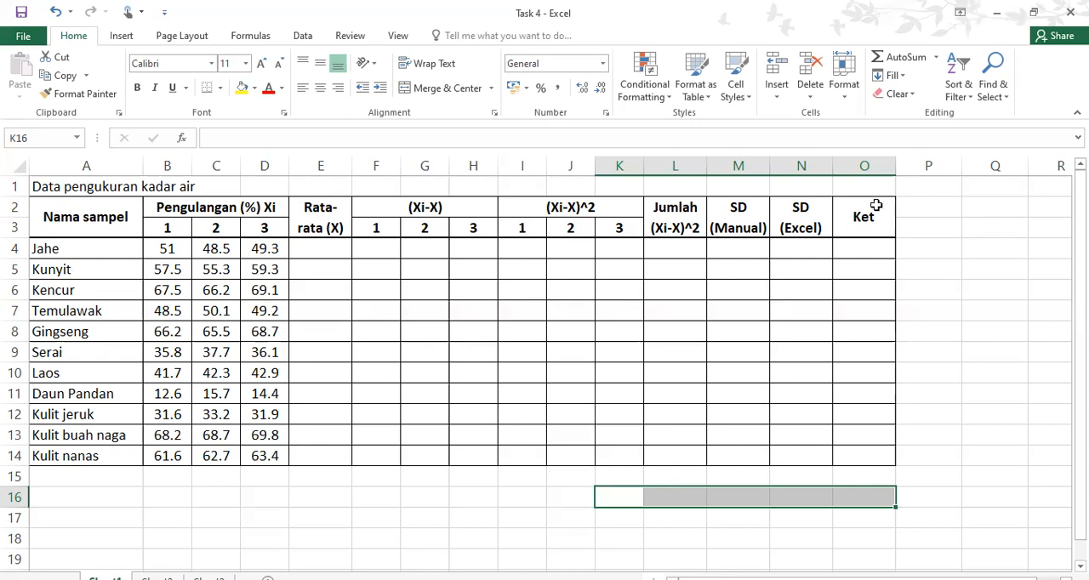
Enter the notes "IF" in cell Q3 and "Std dev" in cell Q4, beside the table
click(989, 226)
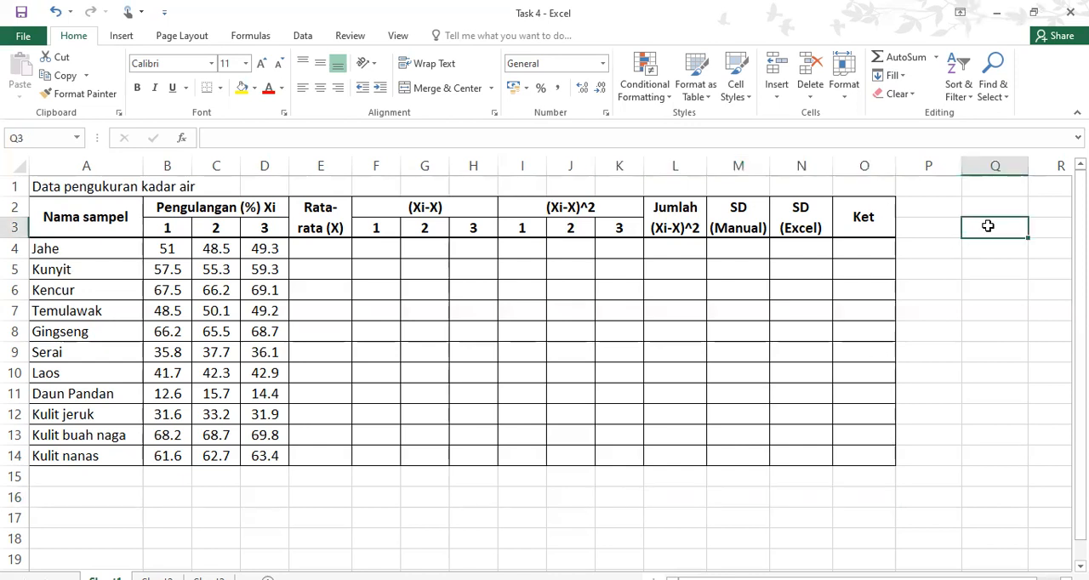
text(IF)
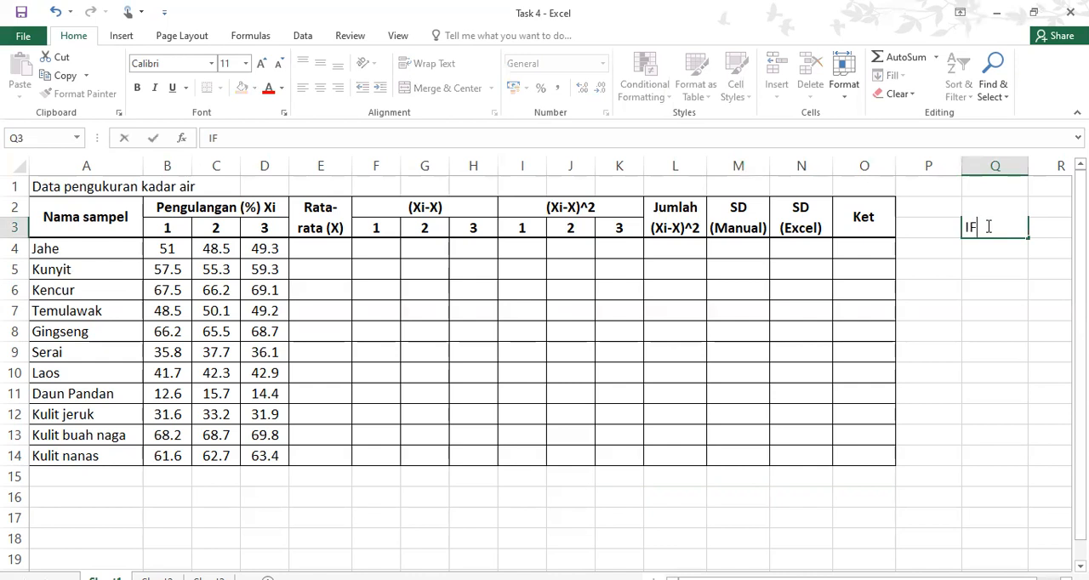
key(Return)
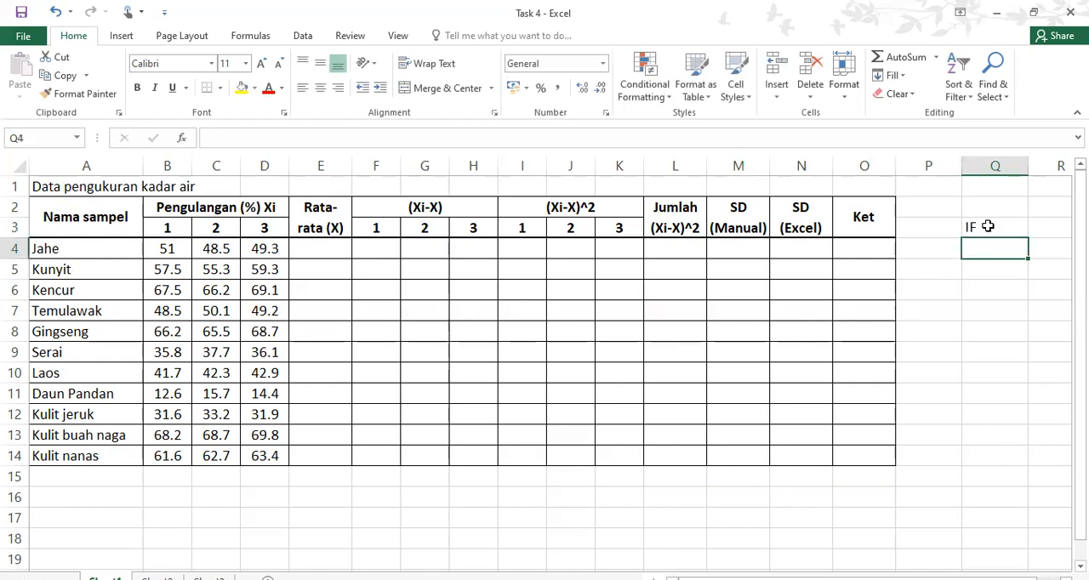
text(Std)
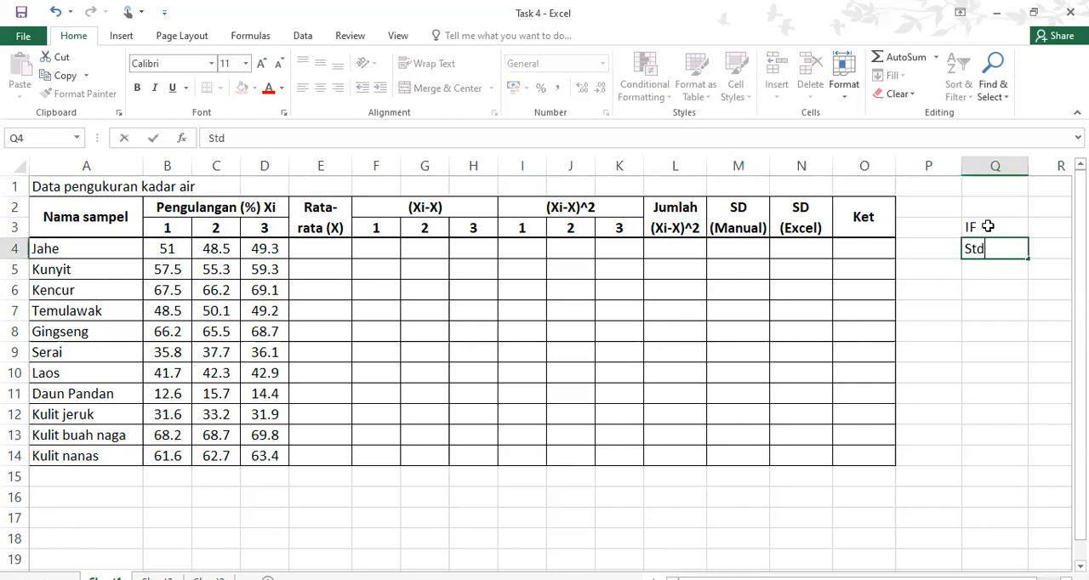
text( dev)
key(Return)
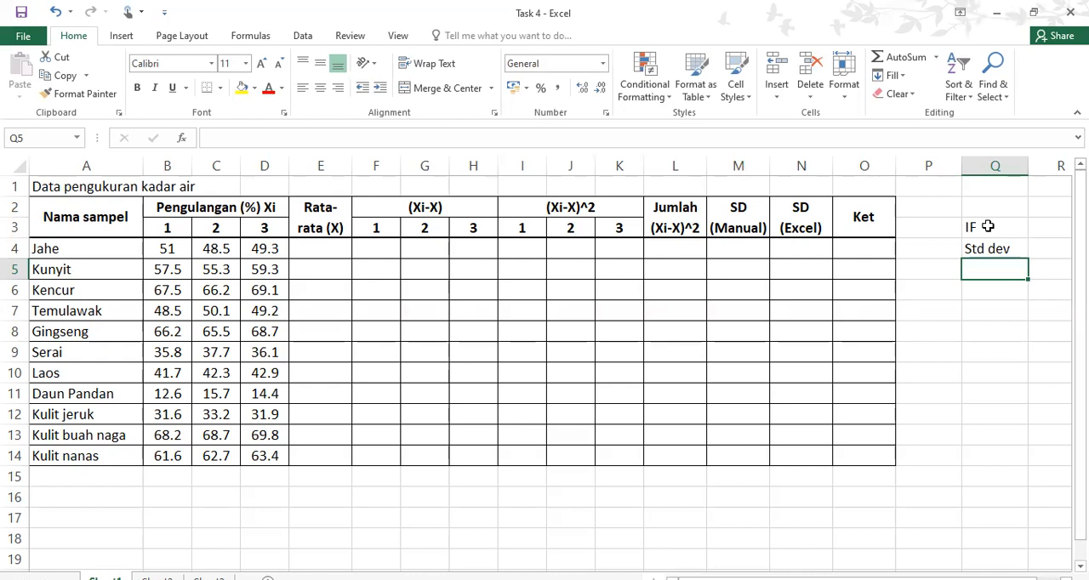
Merge and center the title "Data pengukuran kadar air" across A1:O1 above the table
click(72, 189)
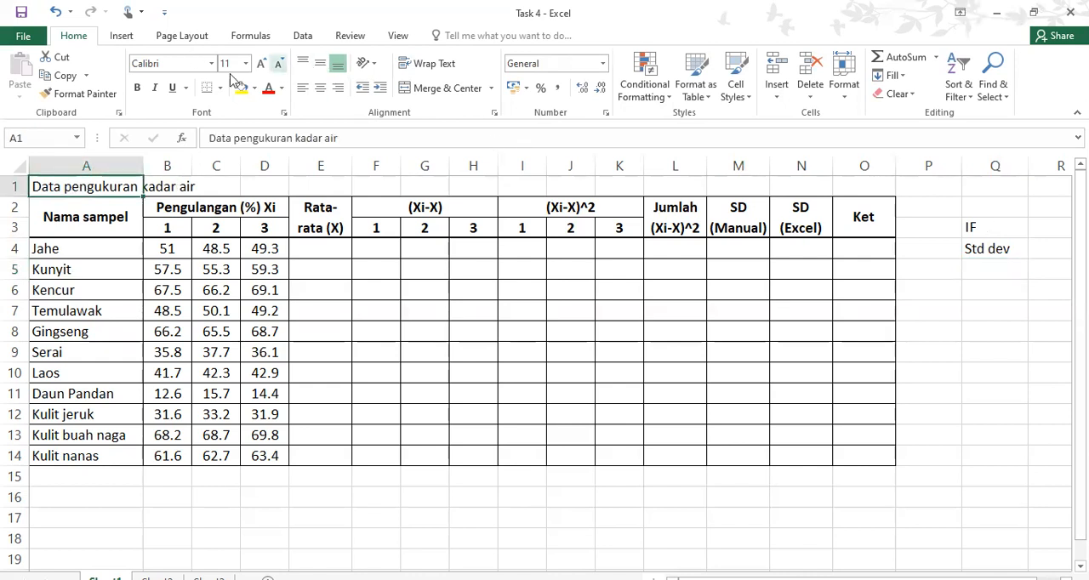
click(321, 89)
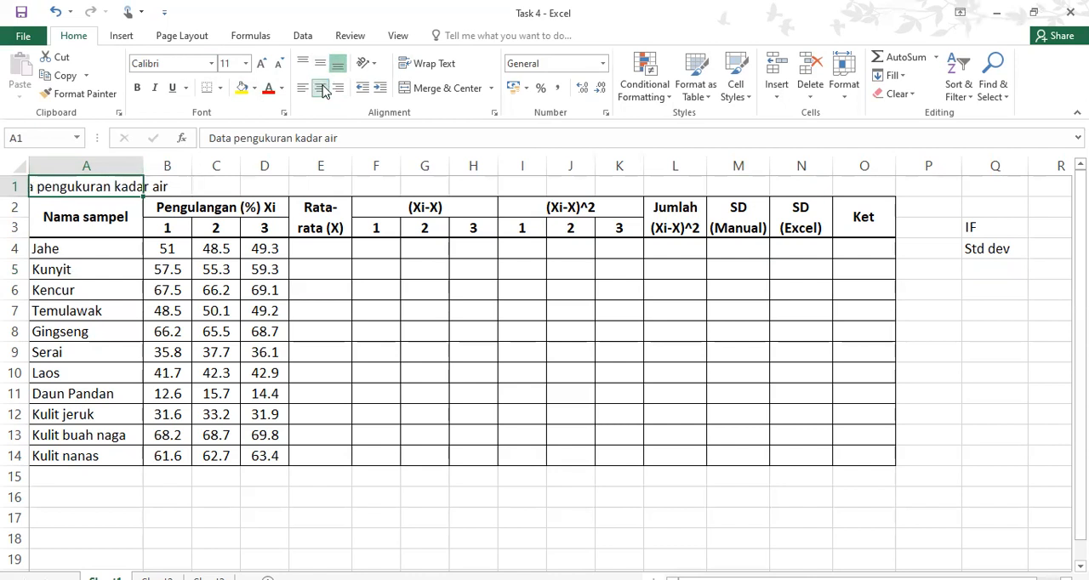
click(63, 204)
drag(62, 183, 851, 176)
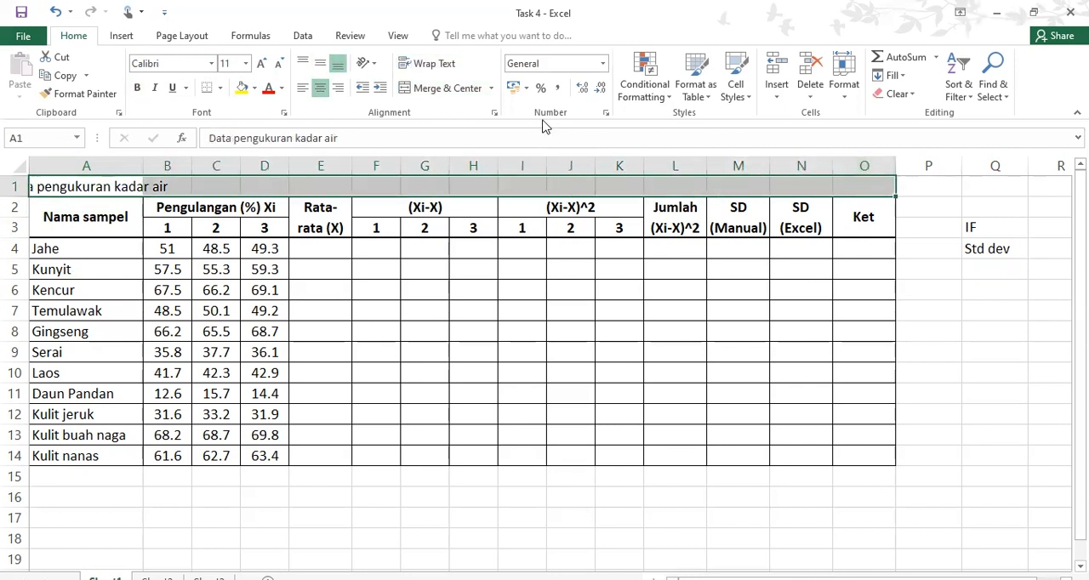
click(322, 92)
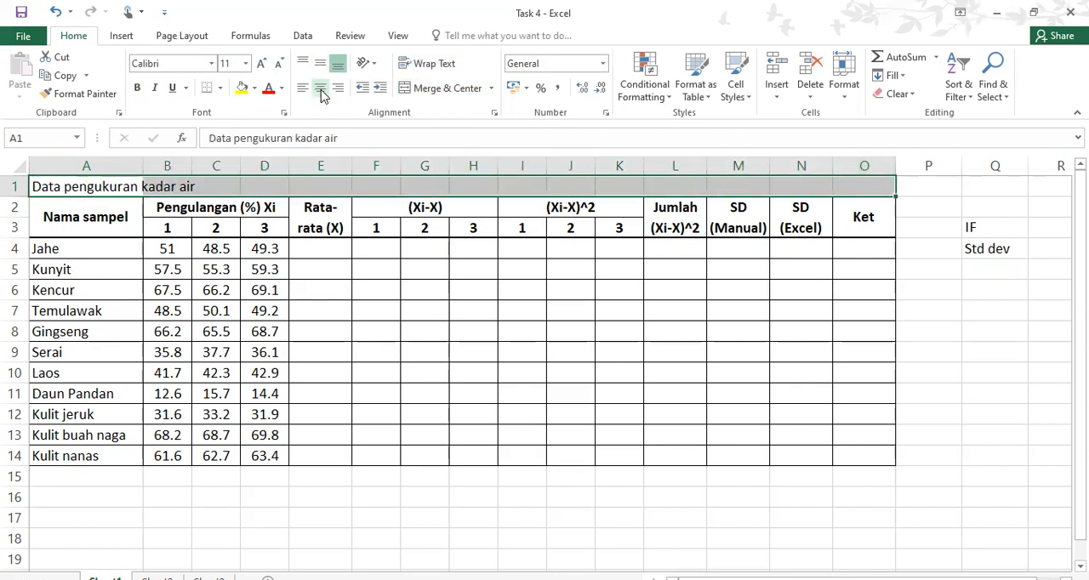
click(451, 89)
Make the merged table title bold and set its font size to 15
click(137, 88)
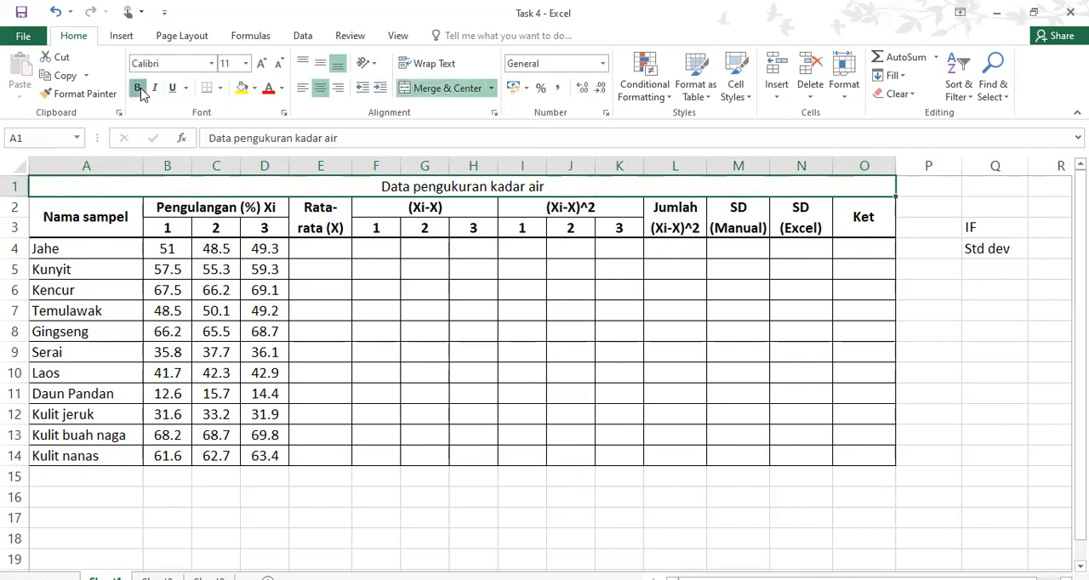
click(226, 64)
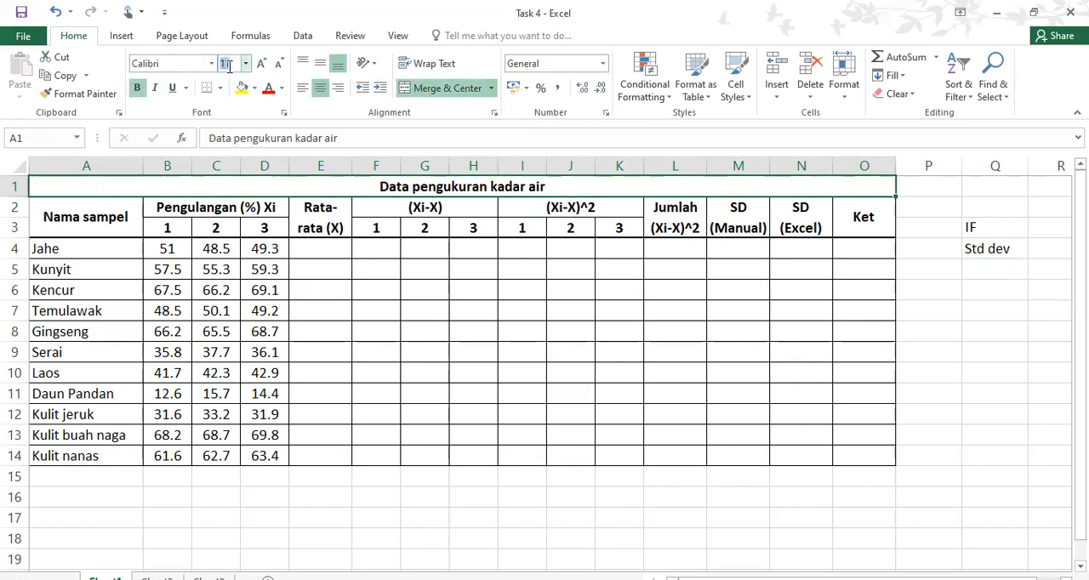
text(15)
key(Return)
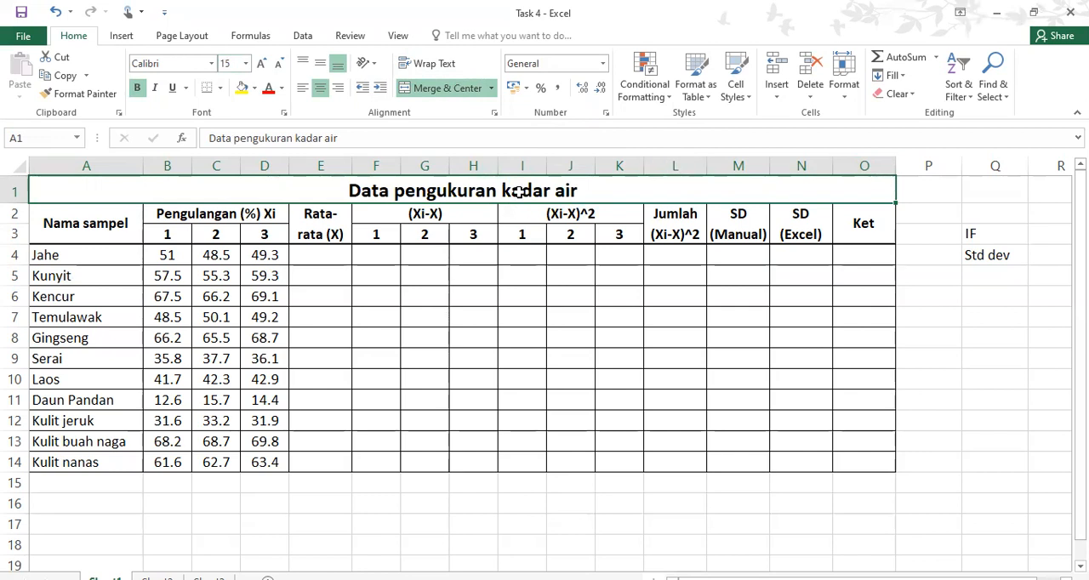
Examine the Jahe measurements, the Std dev note, and the SD (Manual), SD (Excel) and Jumlah (Xi-X)^2 headings
click(173, 255)
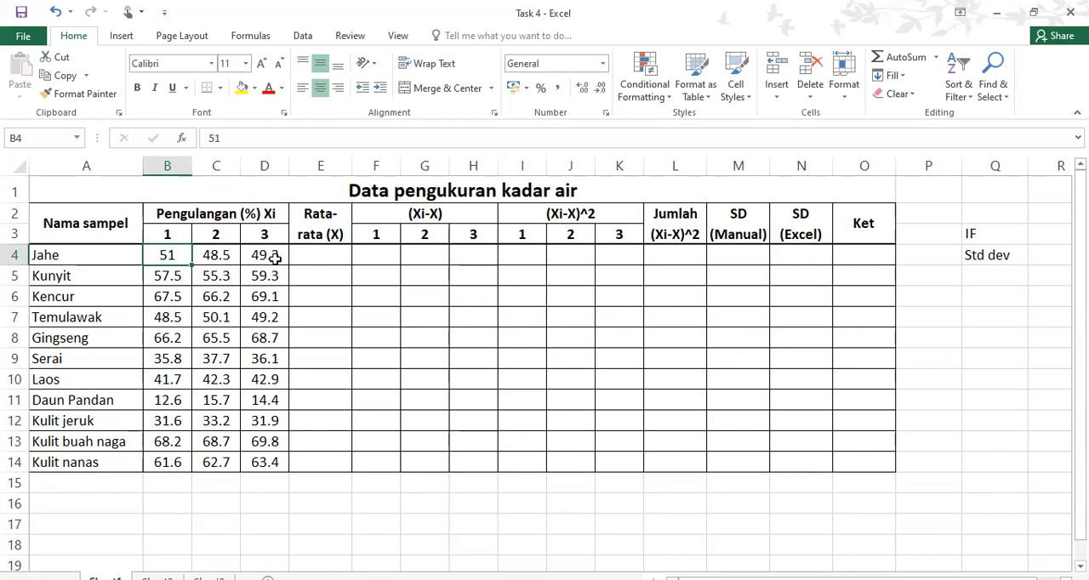
click(97, 257)
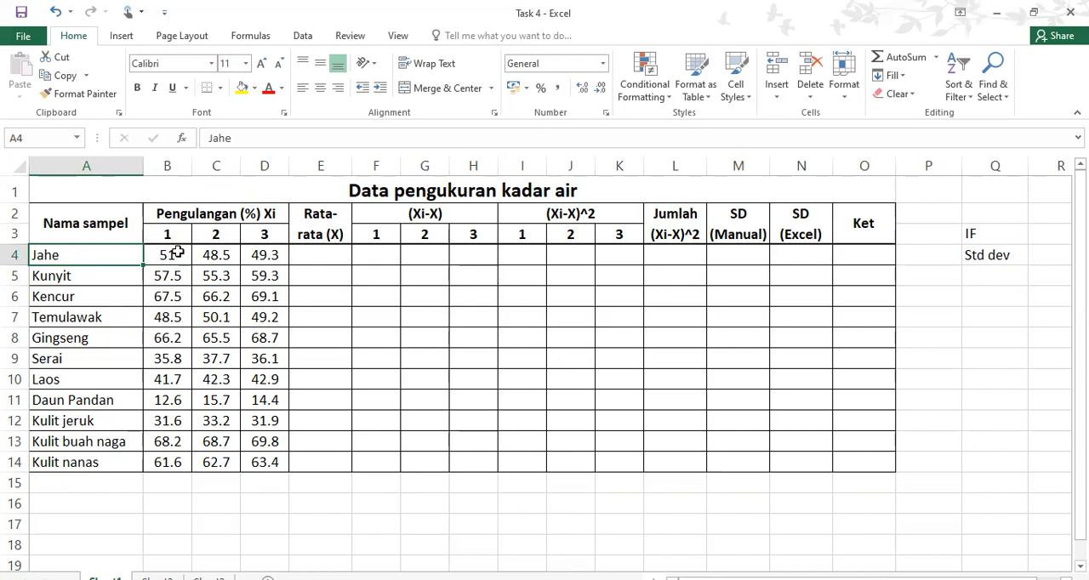
drag(172, 251, 287, 263)
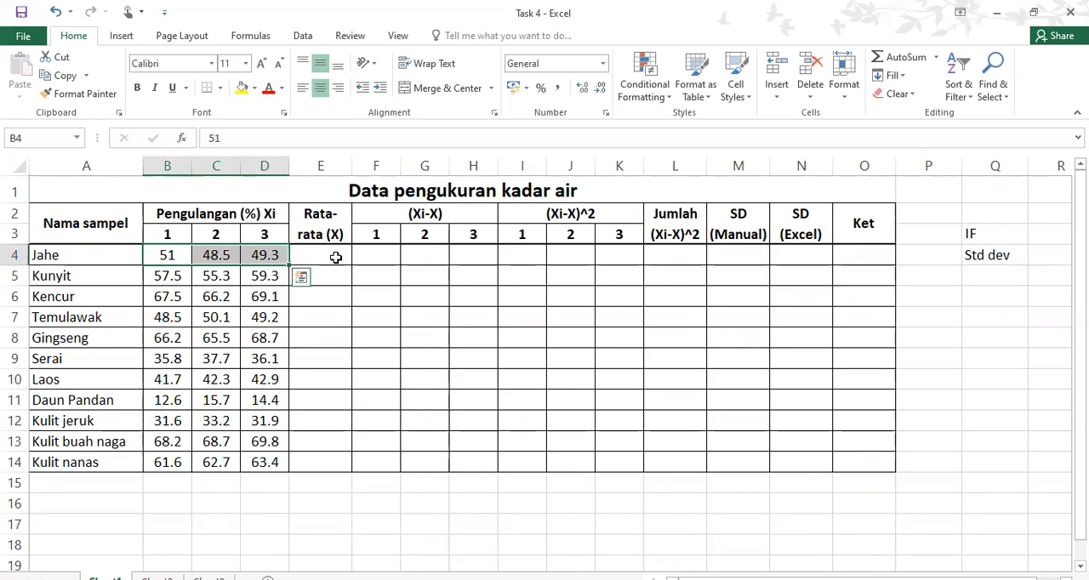
click(336, 257)
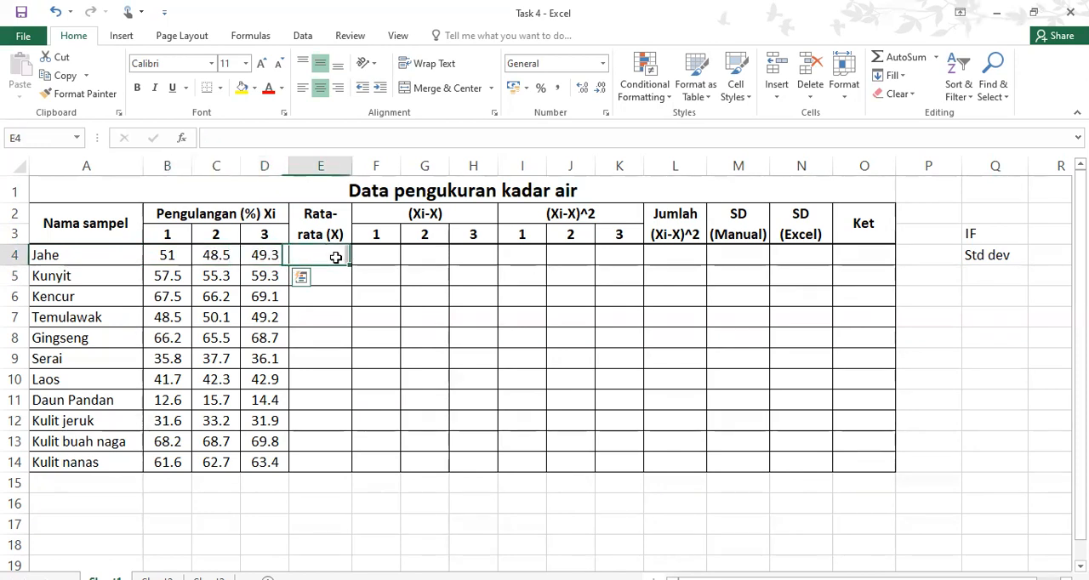
click(999, 255)
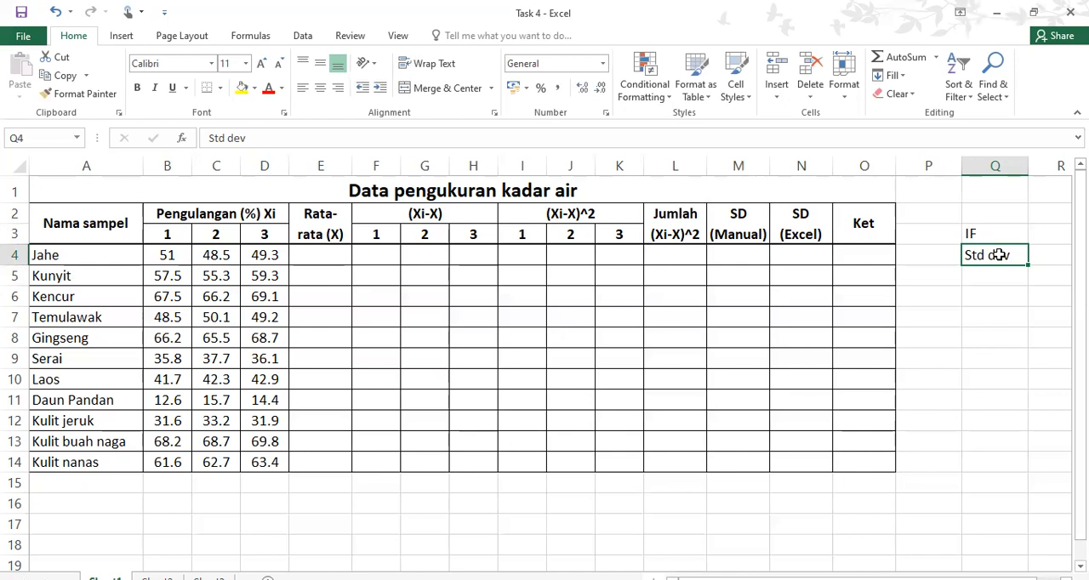
drag(165, 254, 277, 247)
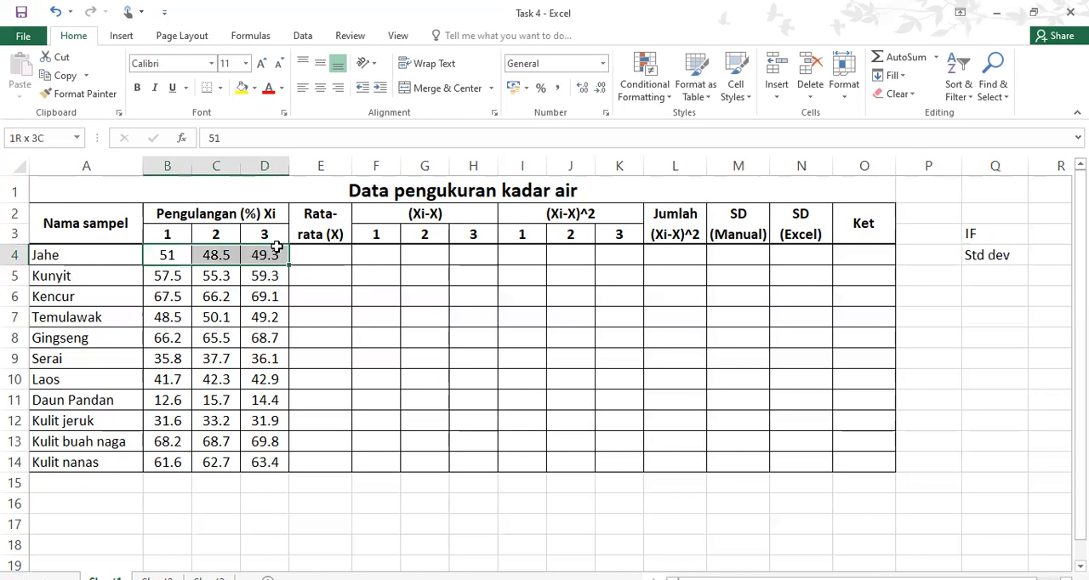
click(990, 255)
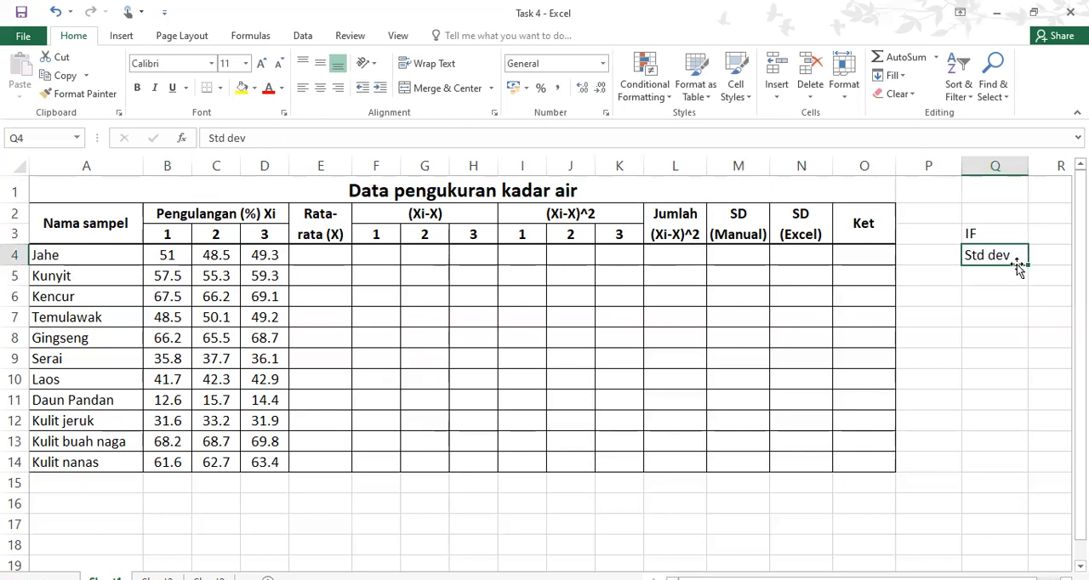
click(756, 228)
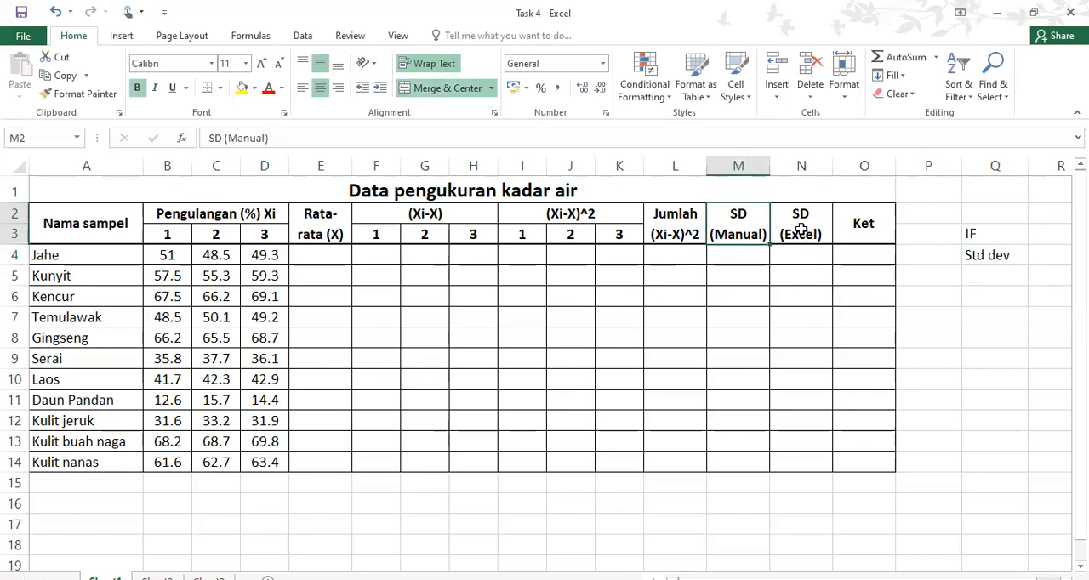
click(800, 229)
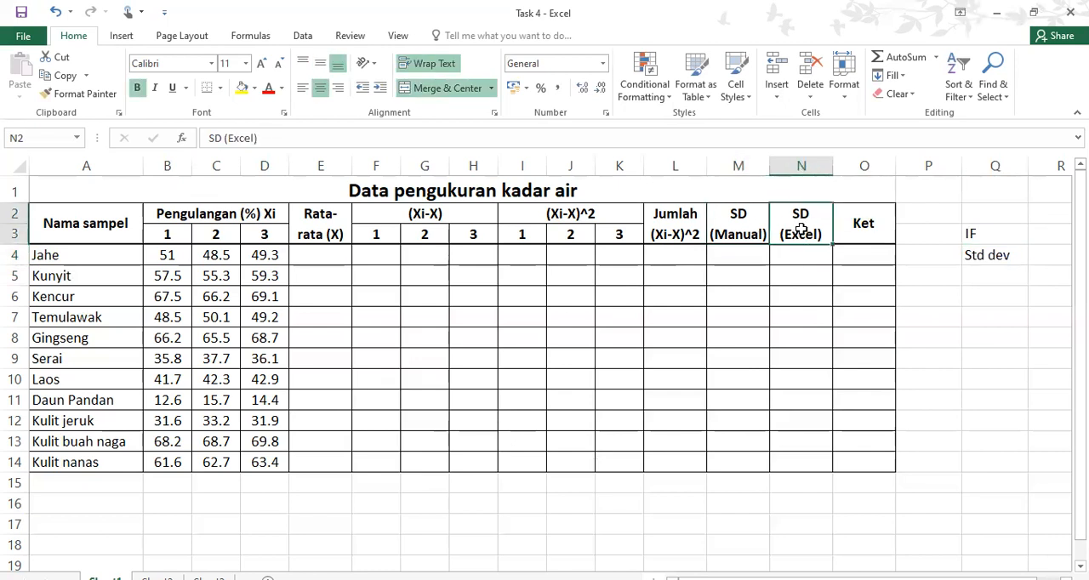
click(690, 214)
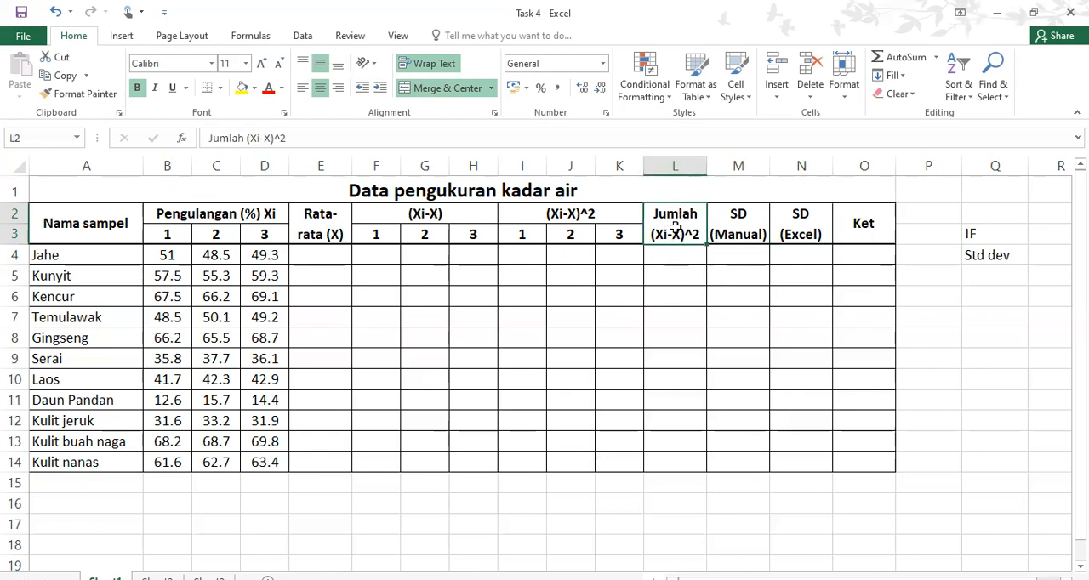
Enter the formula note "jumlah/n-1" in cell N16 below the table
click(795, 502)
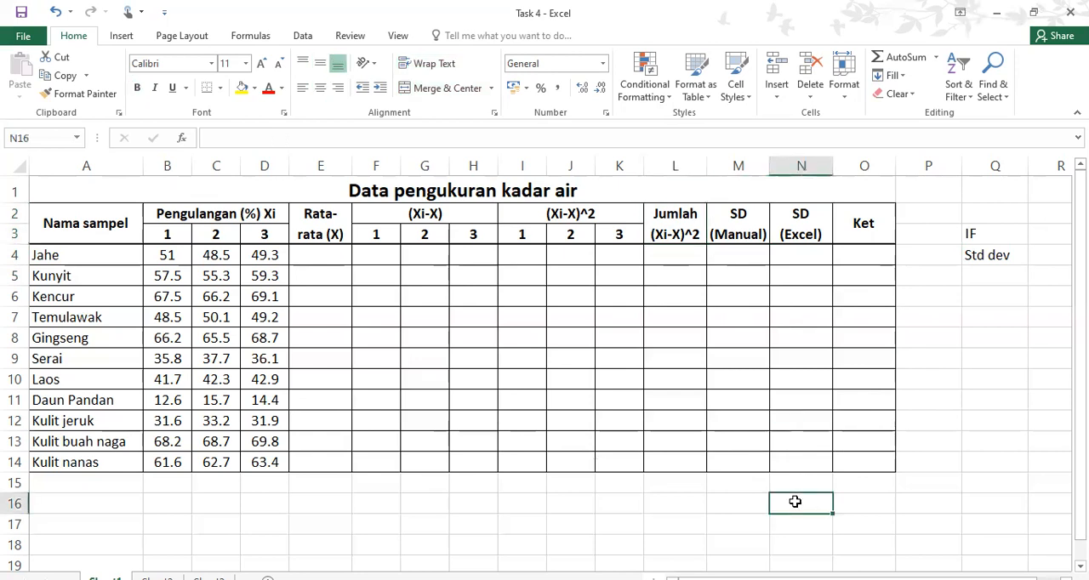
text(juml)
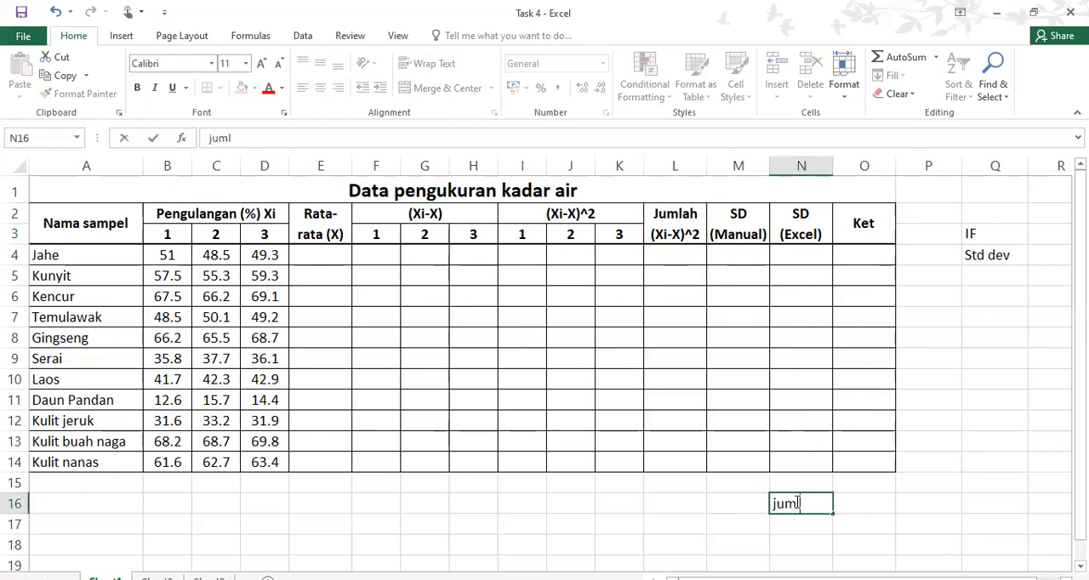
text(ah/n-1)
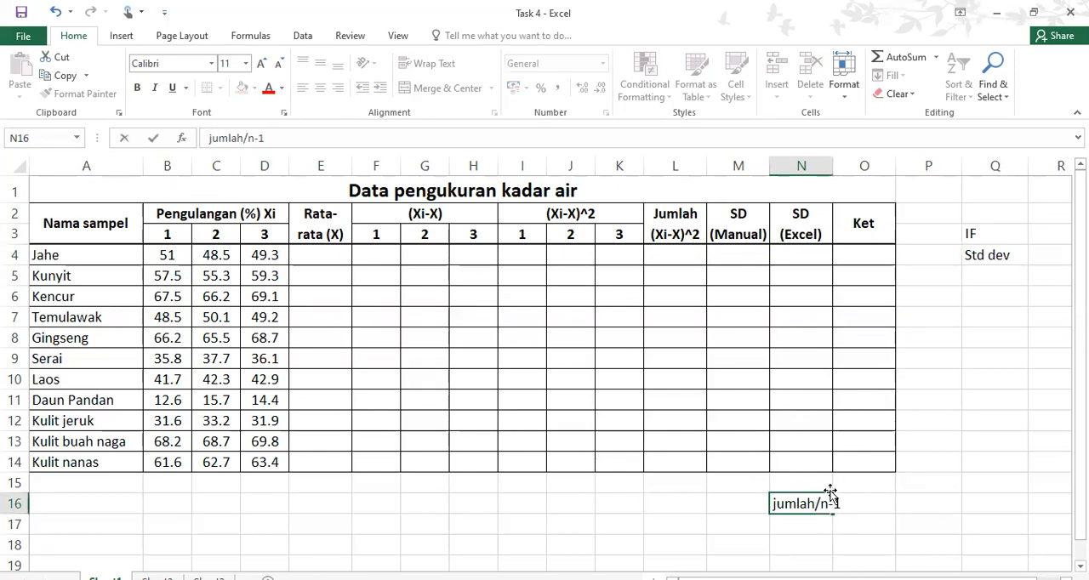
click(672, 250)
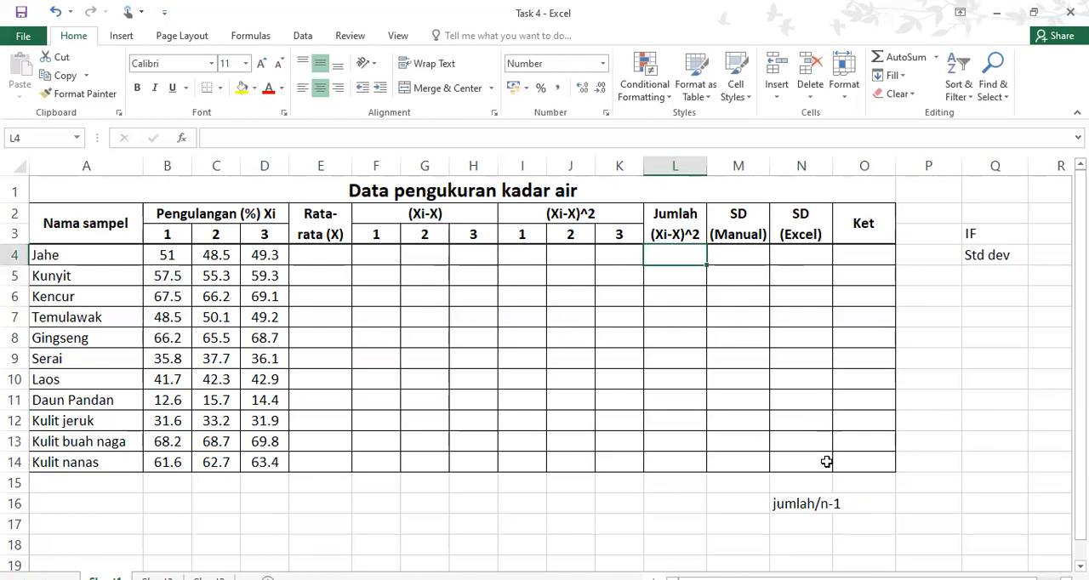
Fill the manual calculation columns from Rata-rata (X) to SD (Manual), E2:M14, with yellow
click(317, 255)
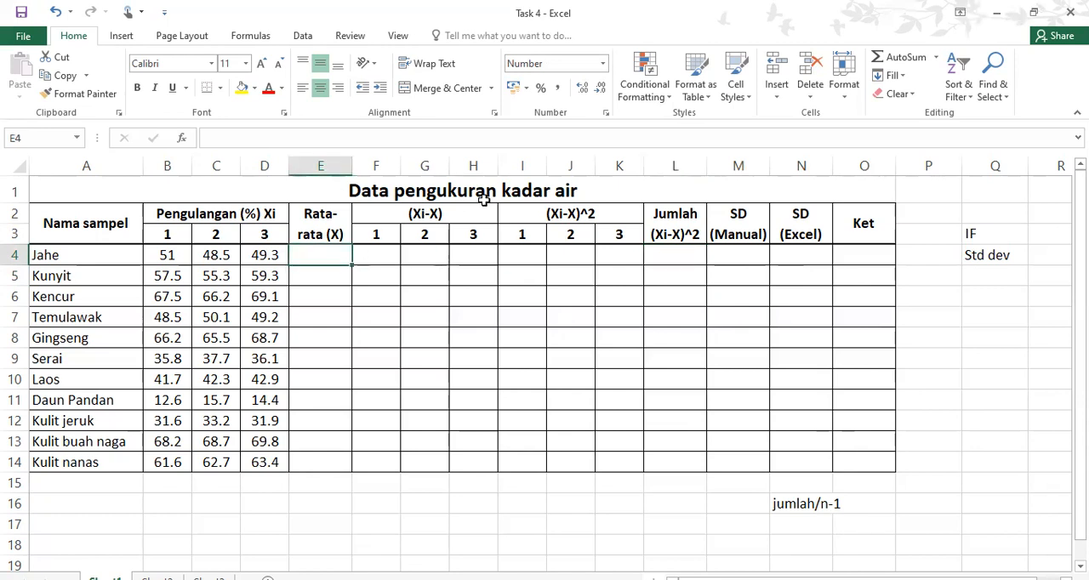
drag(325, 232, 745, 468)
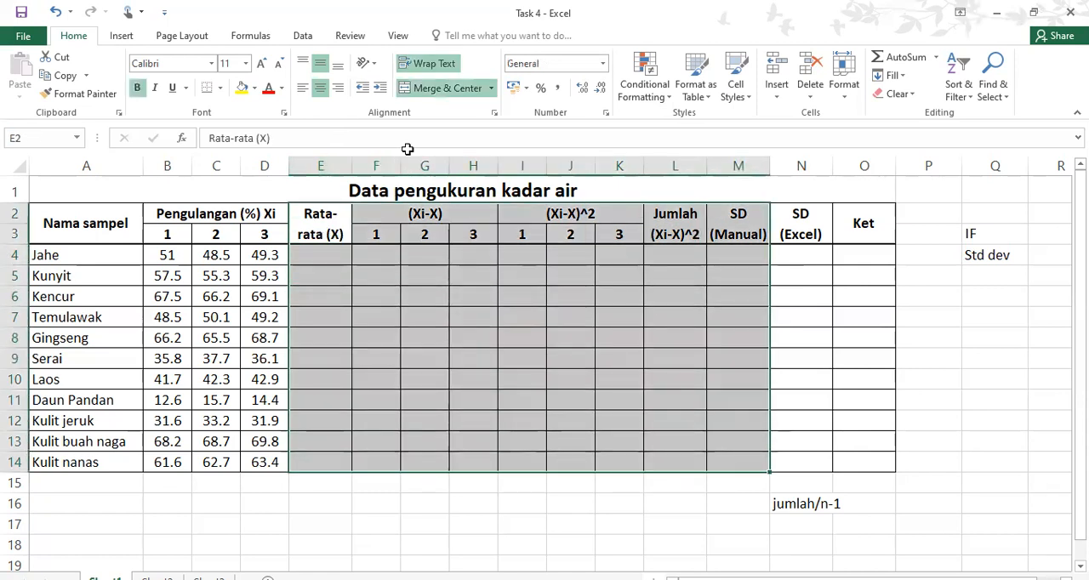
click(242, 88)
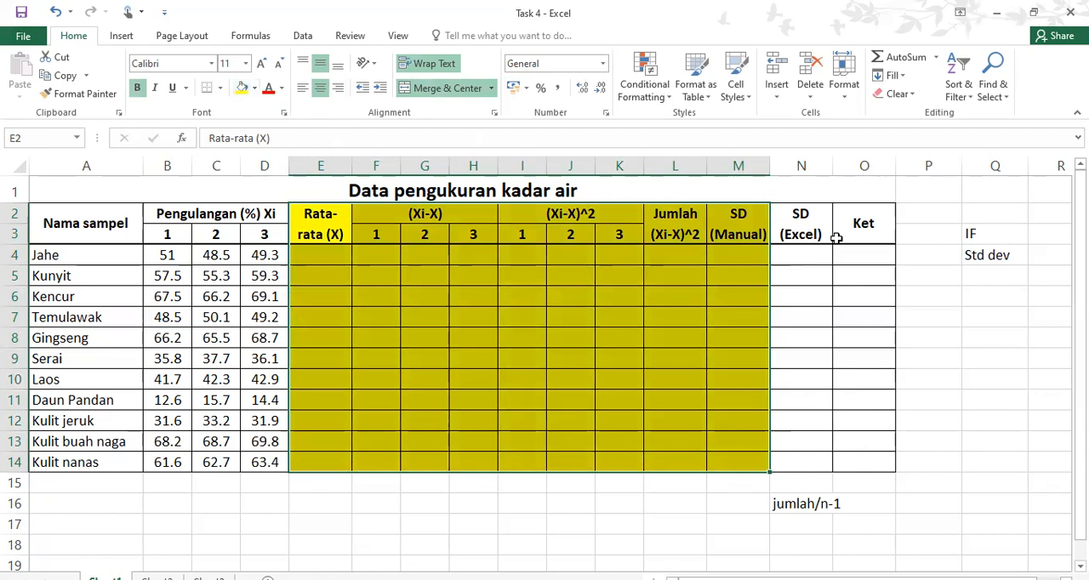
Shade the SD (Excel) column, N2:N14, with a light orange theme color
click(811, 218)
drag(817, 215, 820, 456)
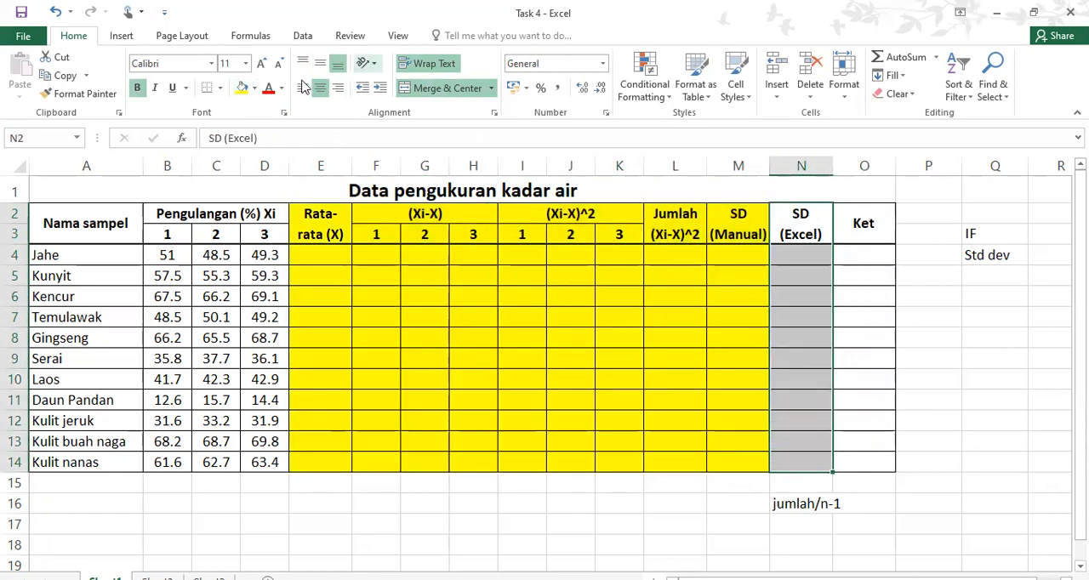
click(254, 88)
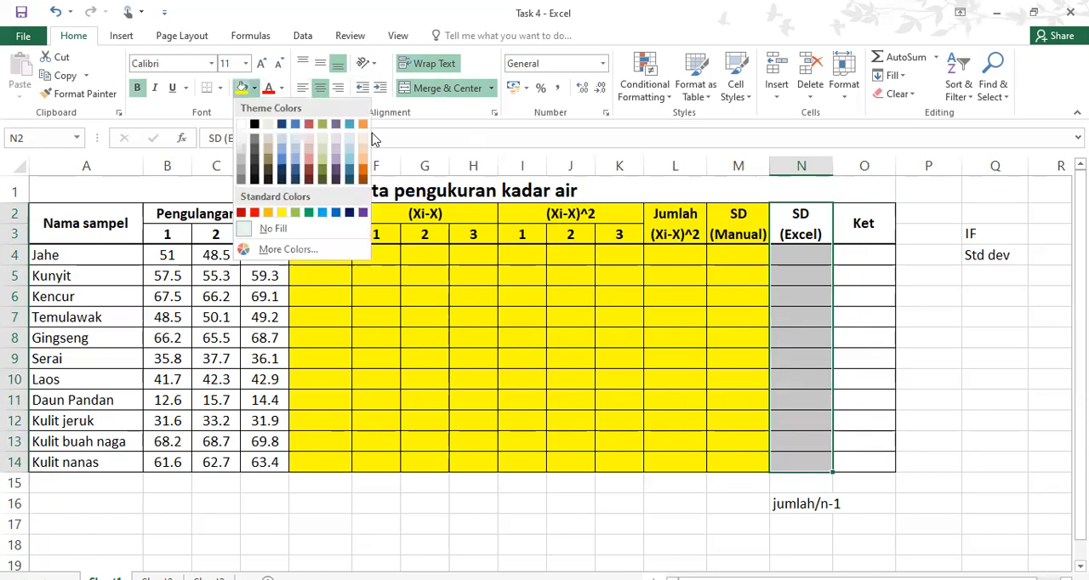
click(363, 150)
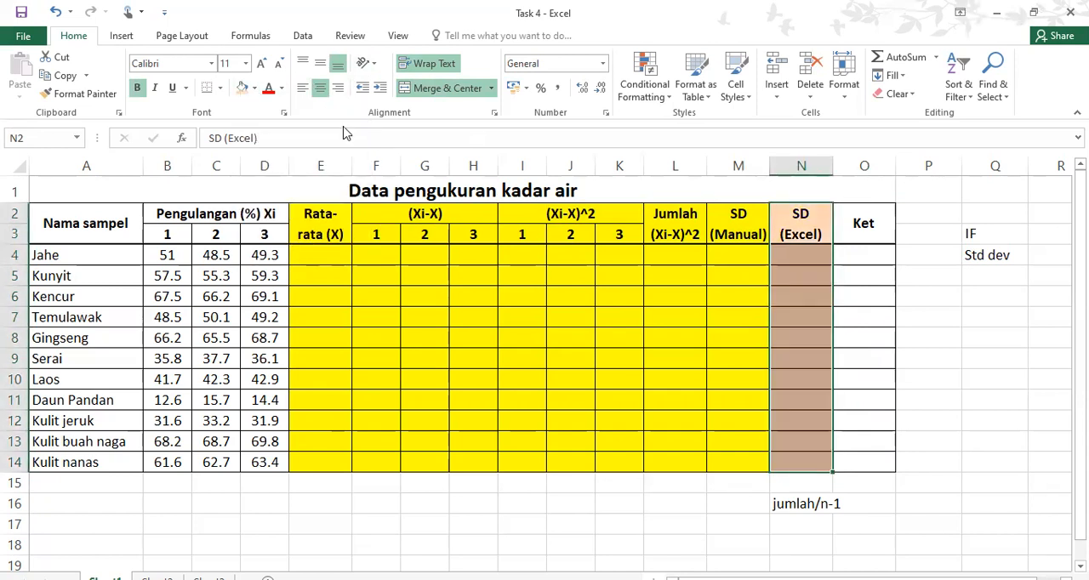
click(254, 88)
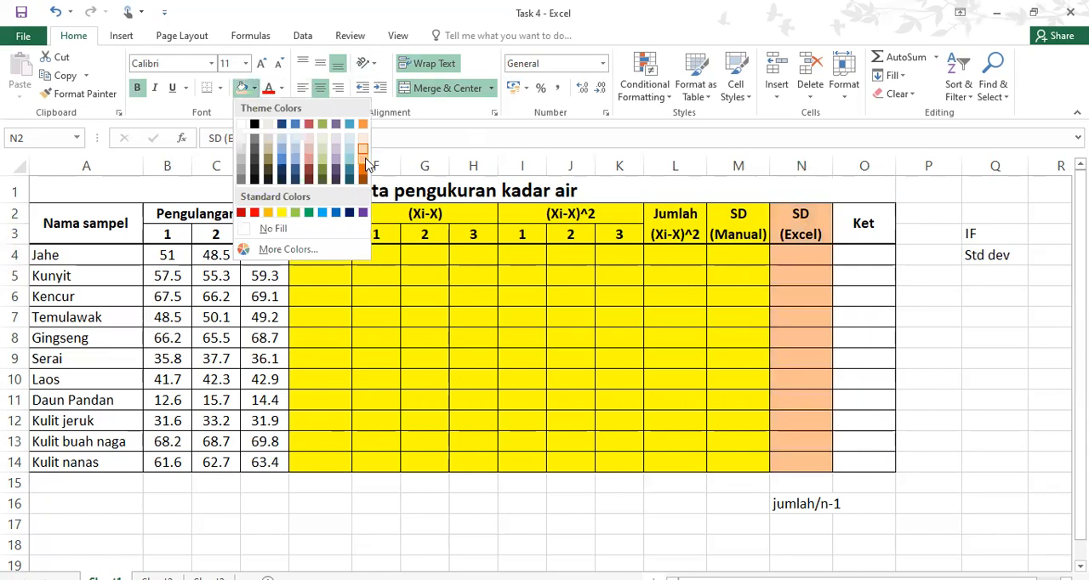
Shade the Ket column, O2:O14, with a light blue theme color
click(880, 241)
click(888, 236)
drag(888, 384, 892, 462)
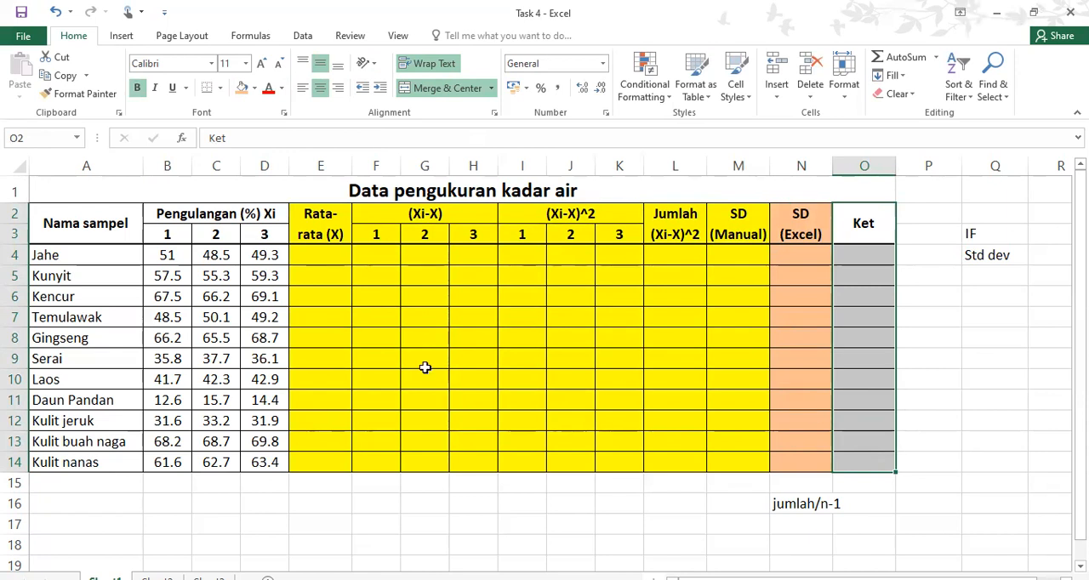
click(255, 87)
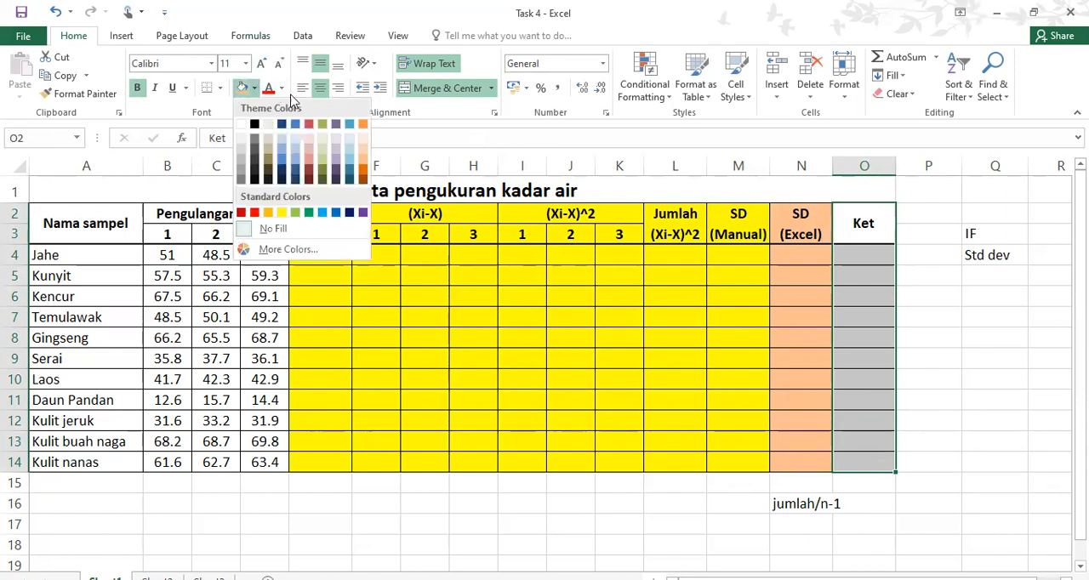
click(348, 151)
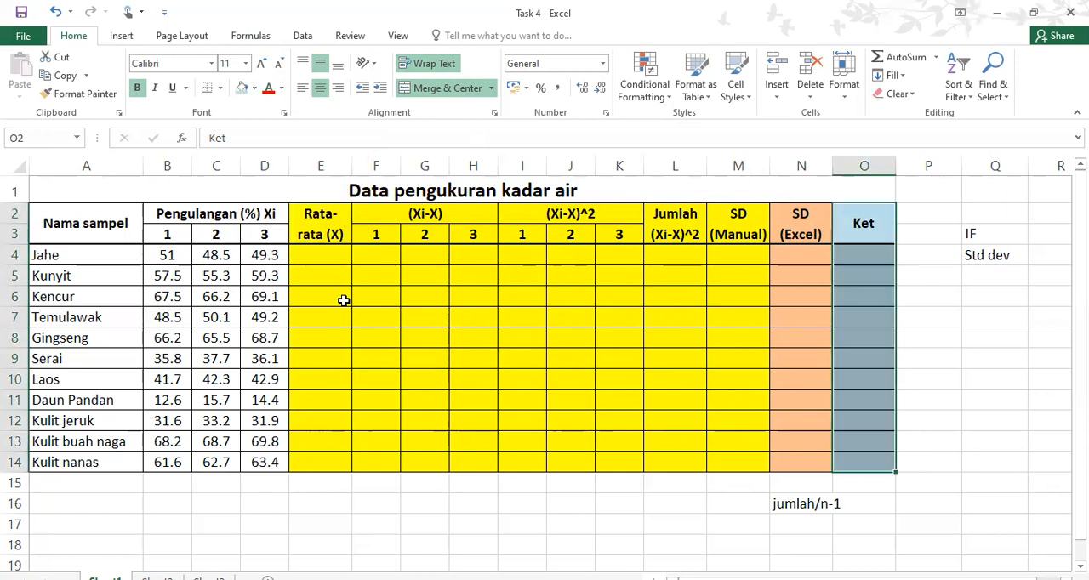
Calculate Rata-rata (X) for Jahe with =AVERAGE(B4:D4) in E4 and fill the formula down to E14
click(333, 263)
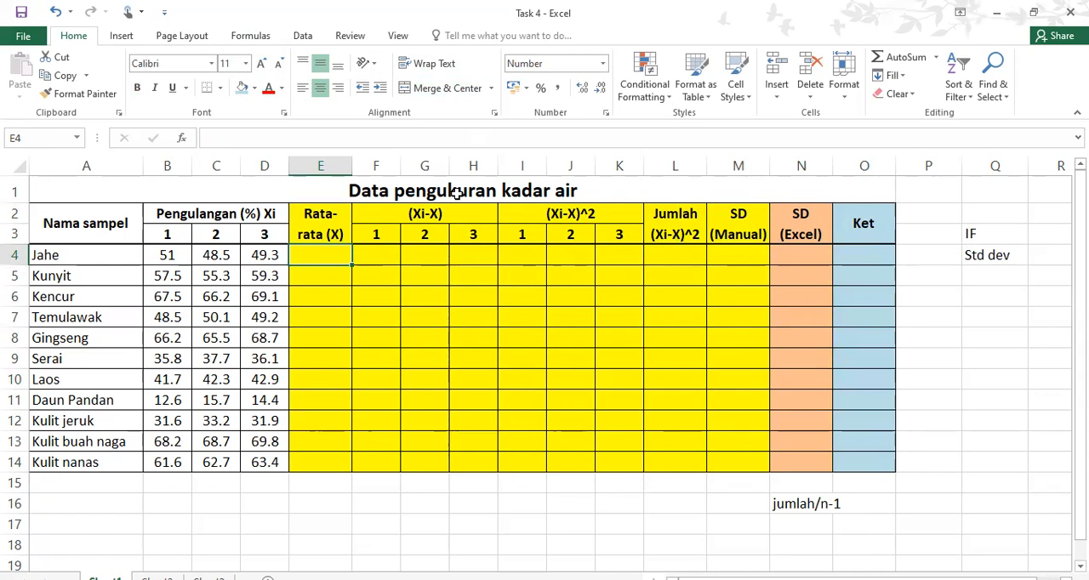
click(268, 213)
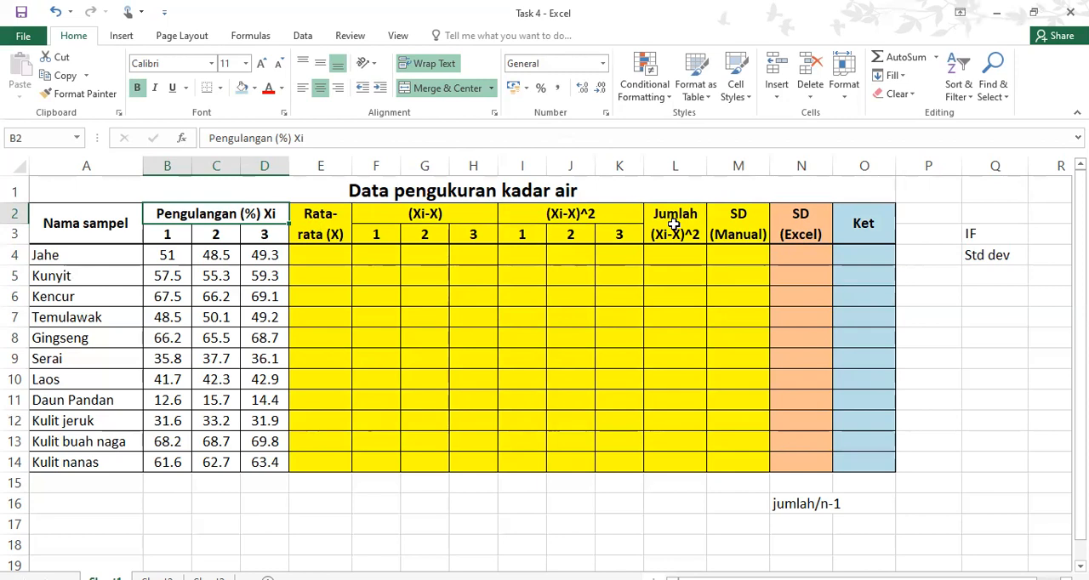
click(336, 254)
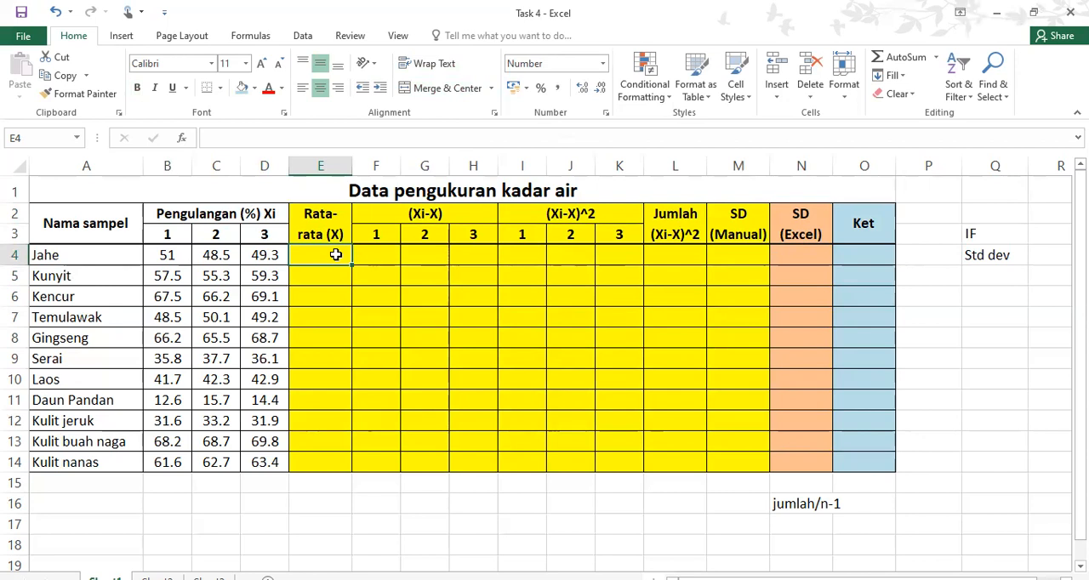
text(=)
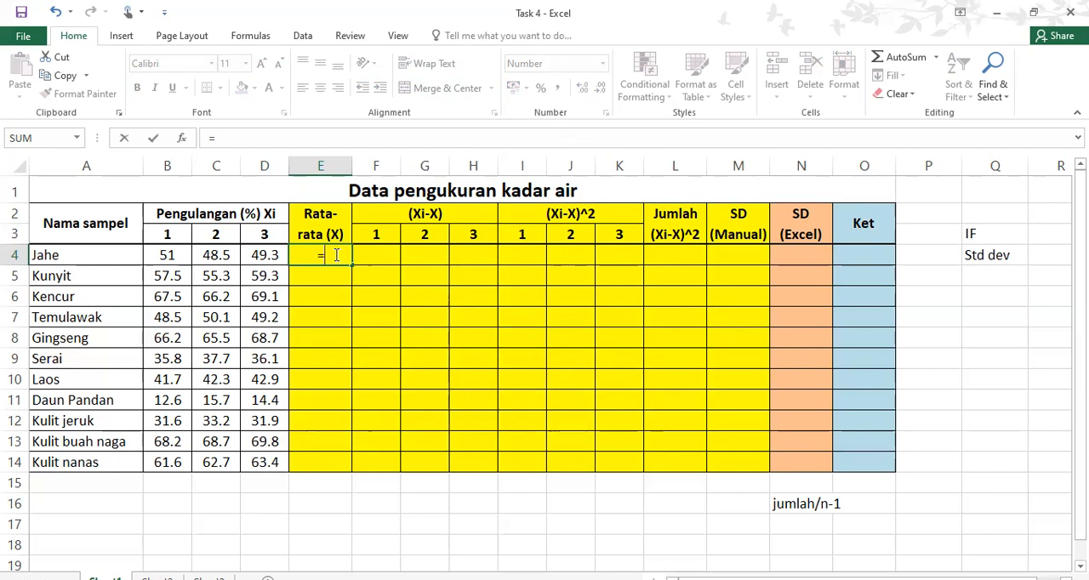
text(average()
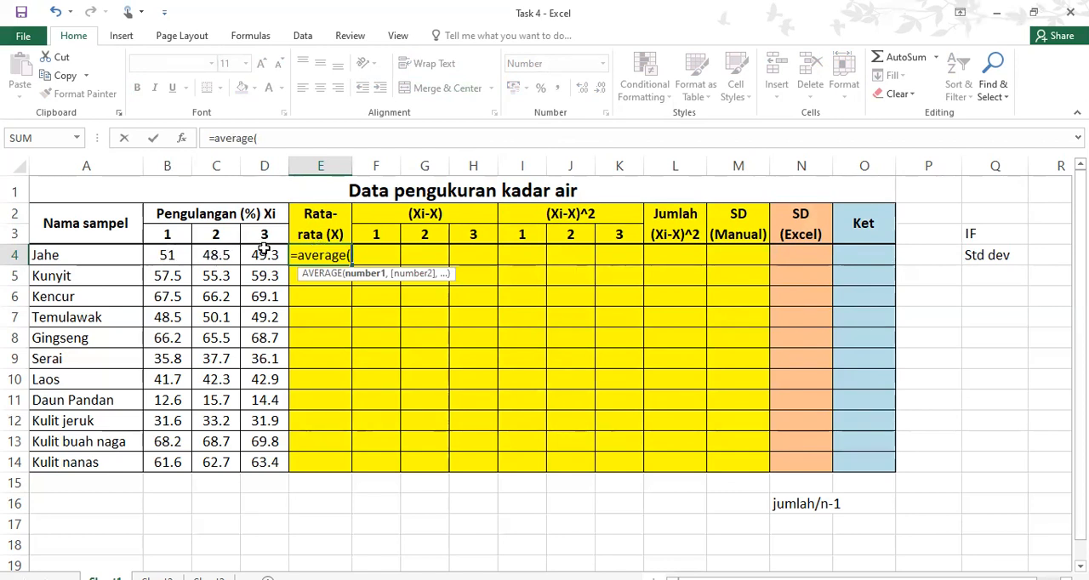
click(169, 255)
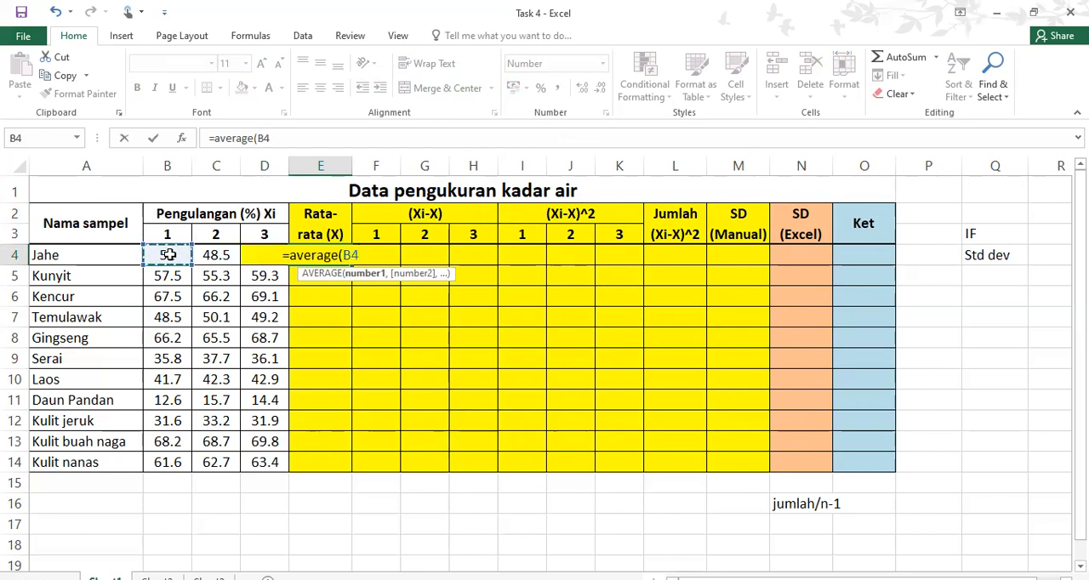
shift+click(259, 255)
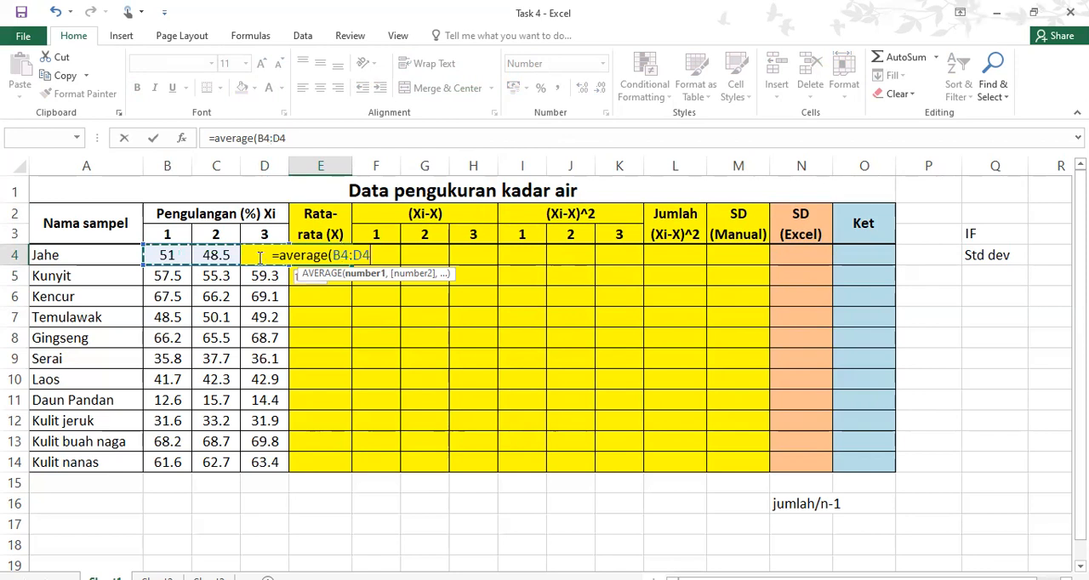
text())
key(Return)
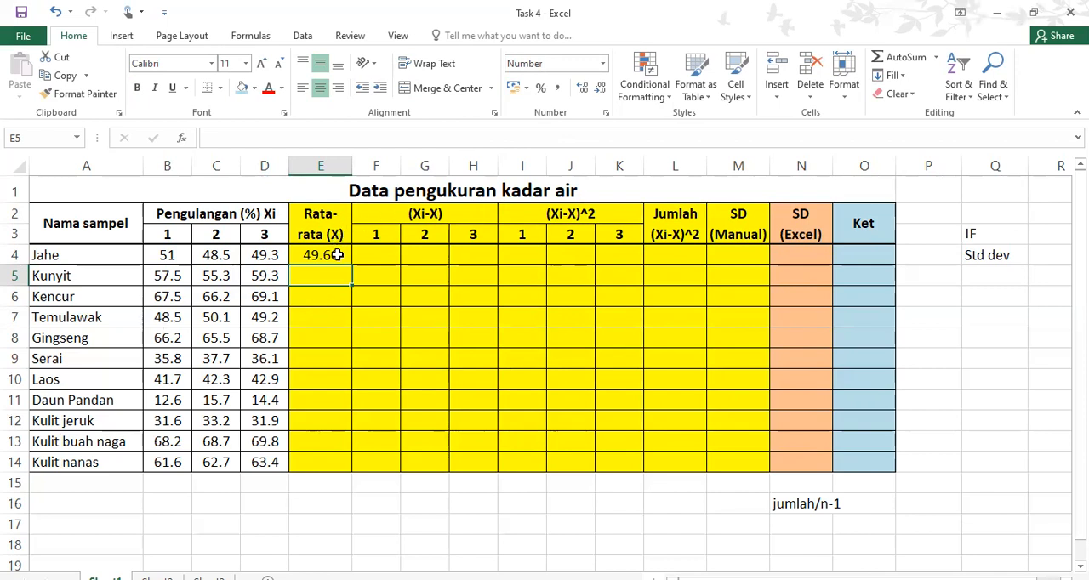
click(338, 255)
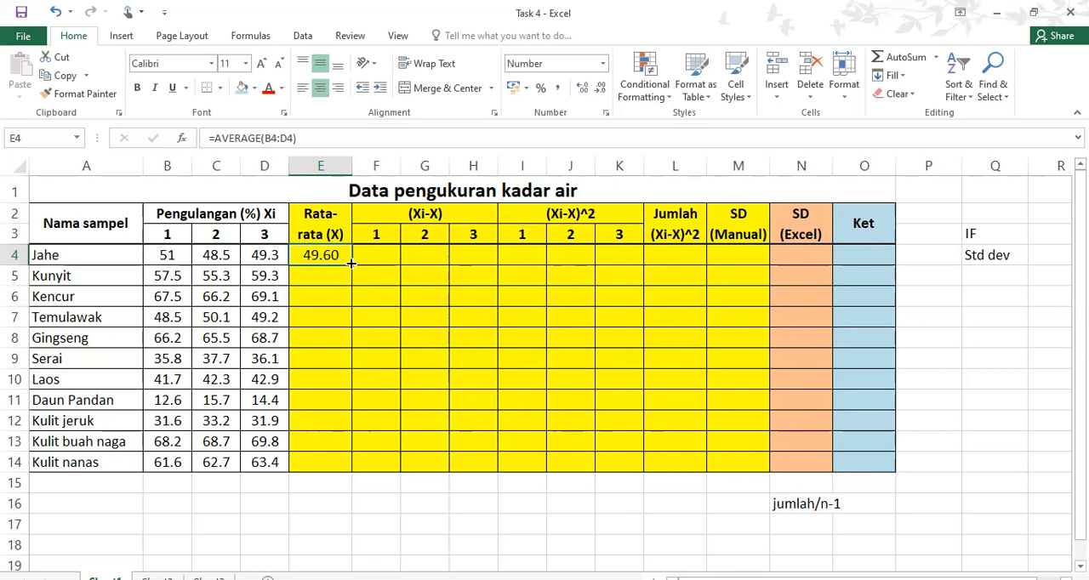
drag(351, 264, 355, 465)
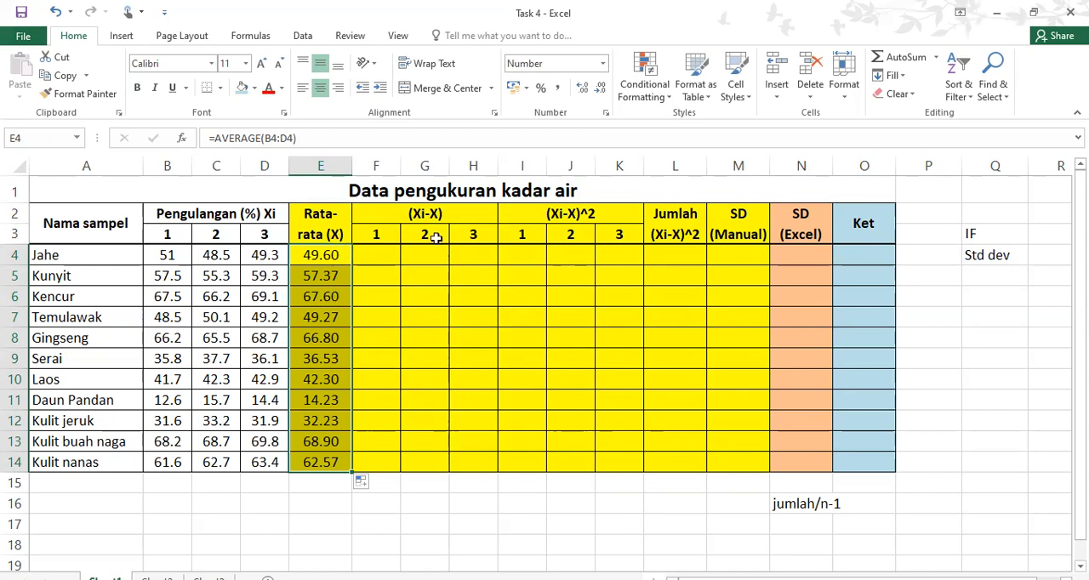
Calculate the first (Xi-X) deviation for Jahe with =B4-E4 in F4 and copy the formula to F5
click(389, 253)
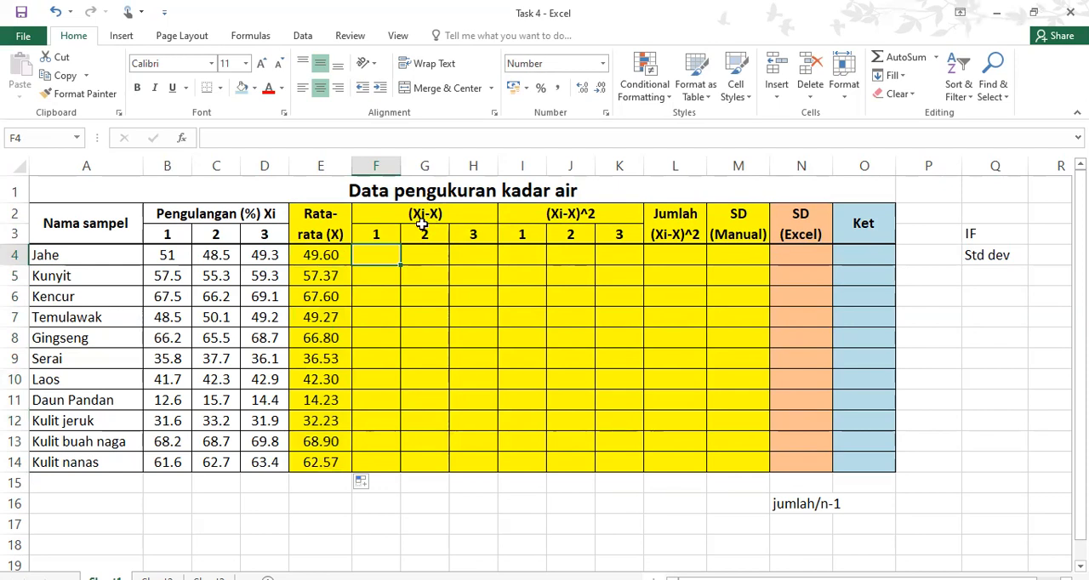
click(162, 253)
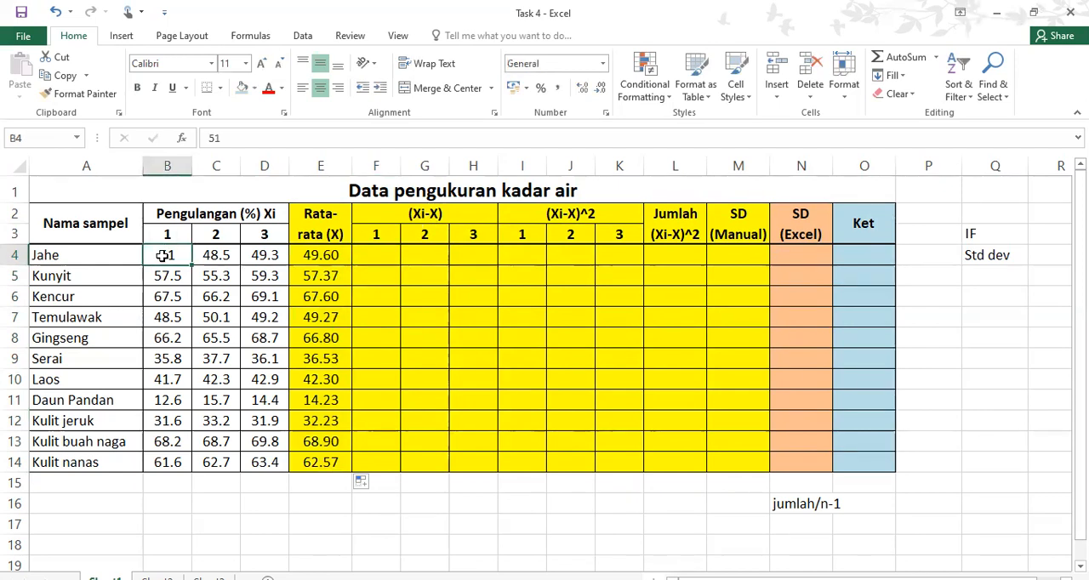
click(330, 258)
click(378, 251)
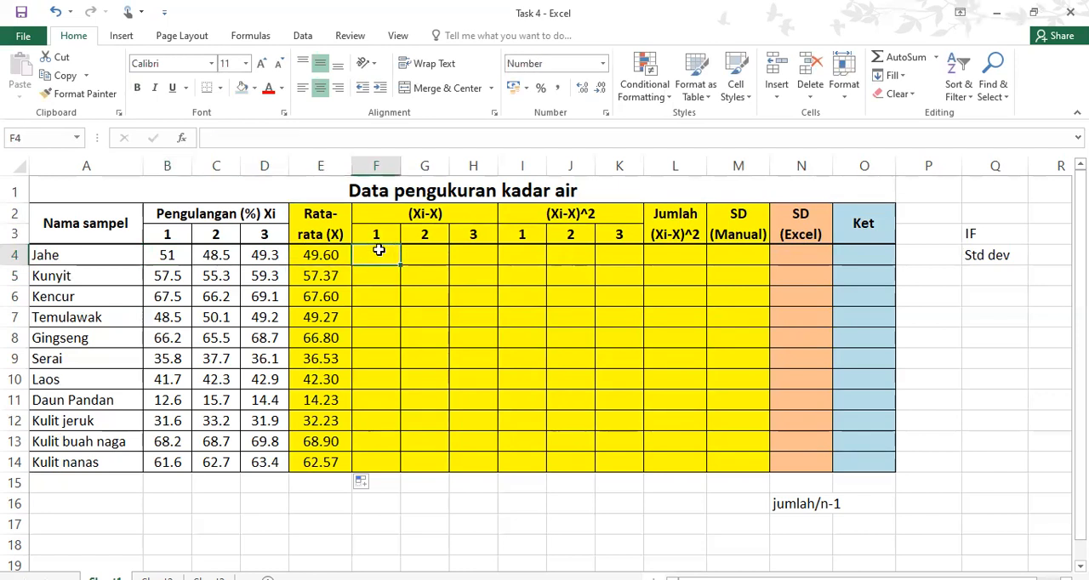
text(=)
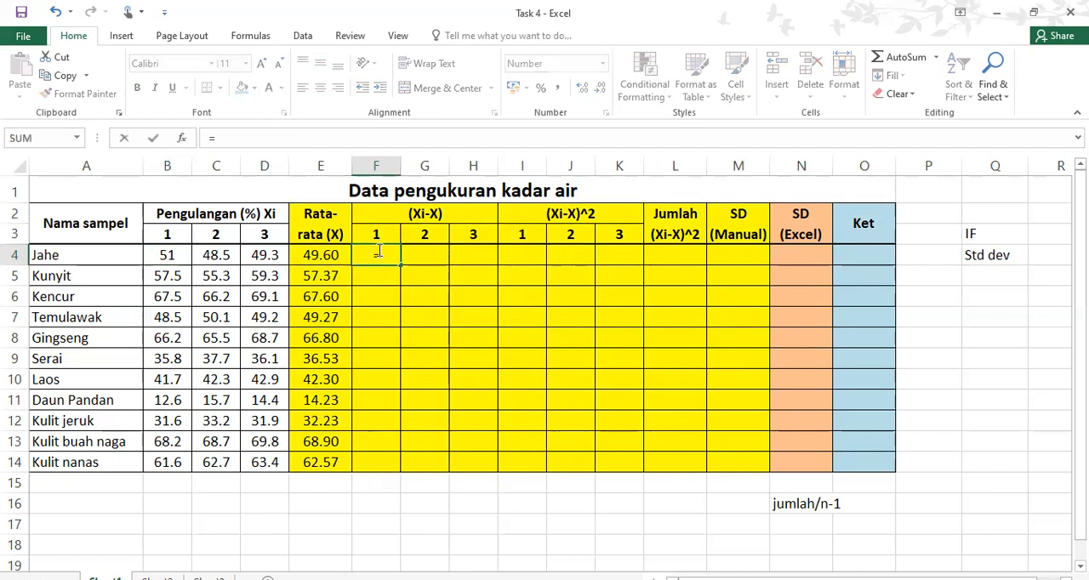
click(173, 254)
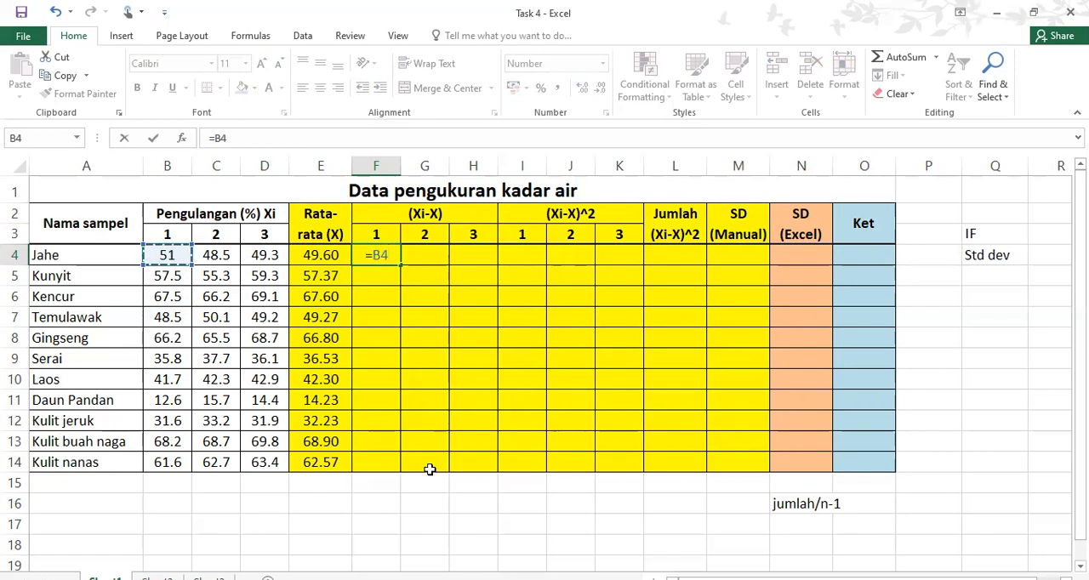
text(-)
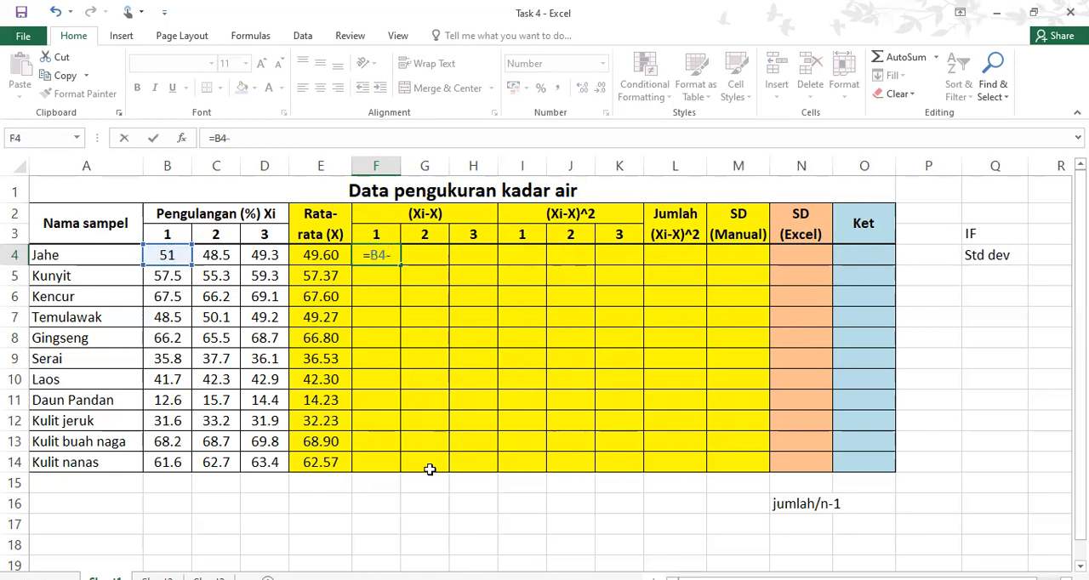
click(331, 255)
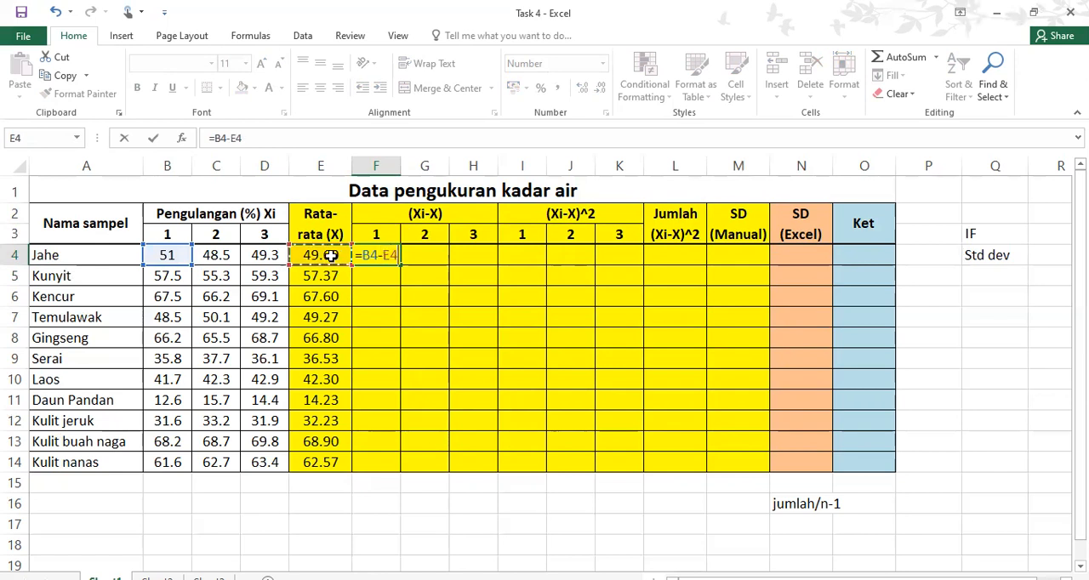
key(Return)
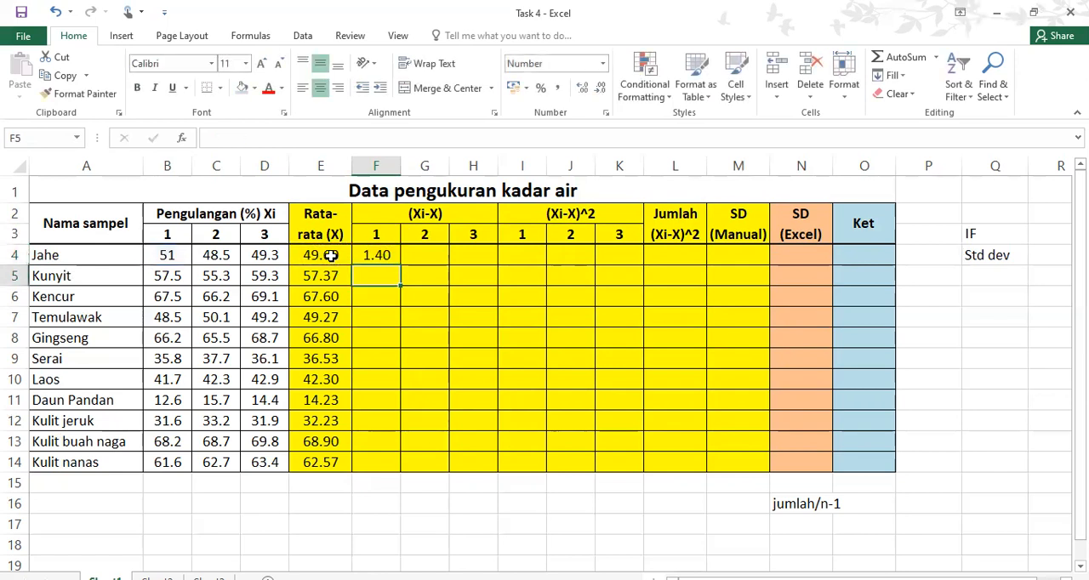
click(387, 255)
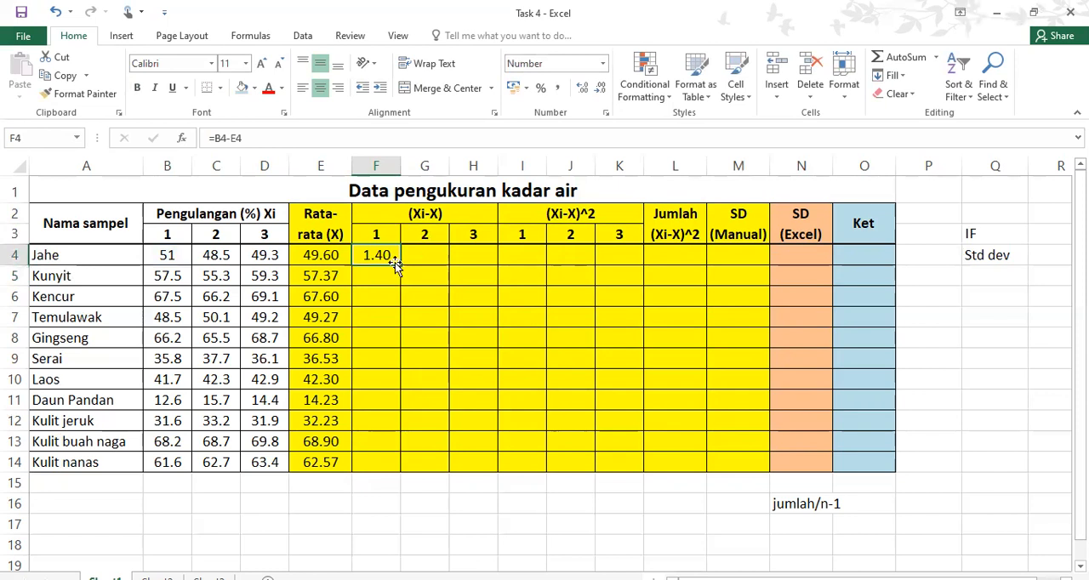
drag(399, 265, 398, 295)
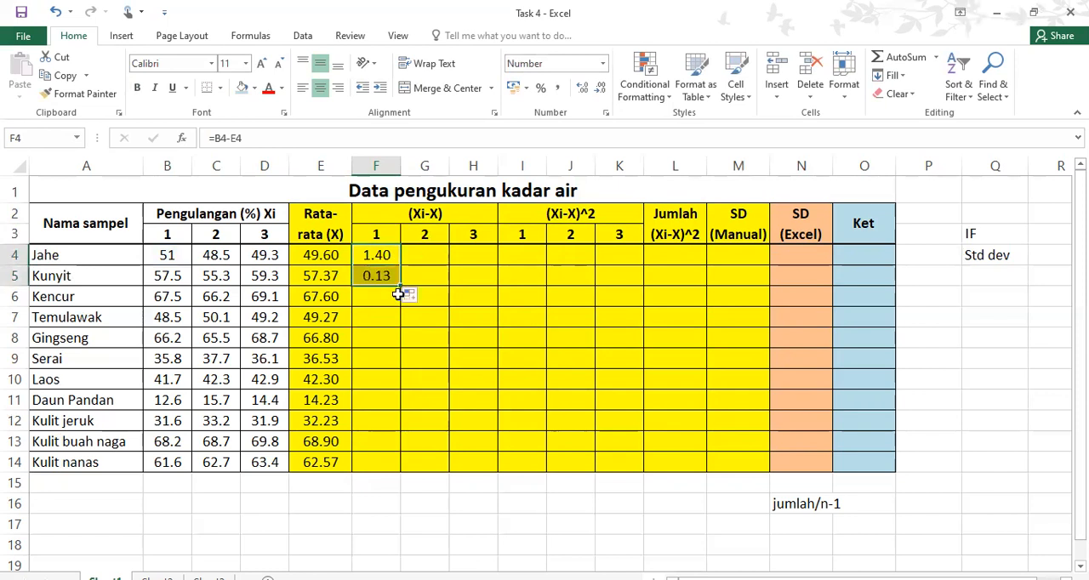
Compare the copied deviation formula in F5 with the original in F4
click(381, 275)
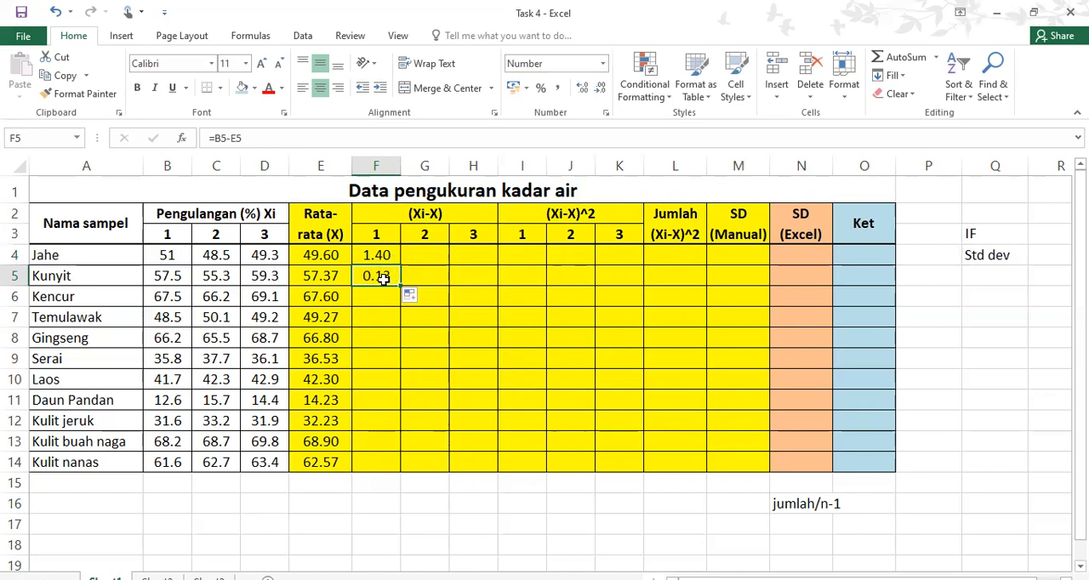
key(Up)
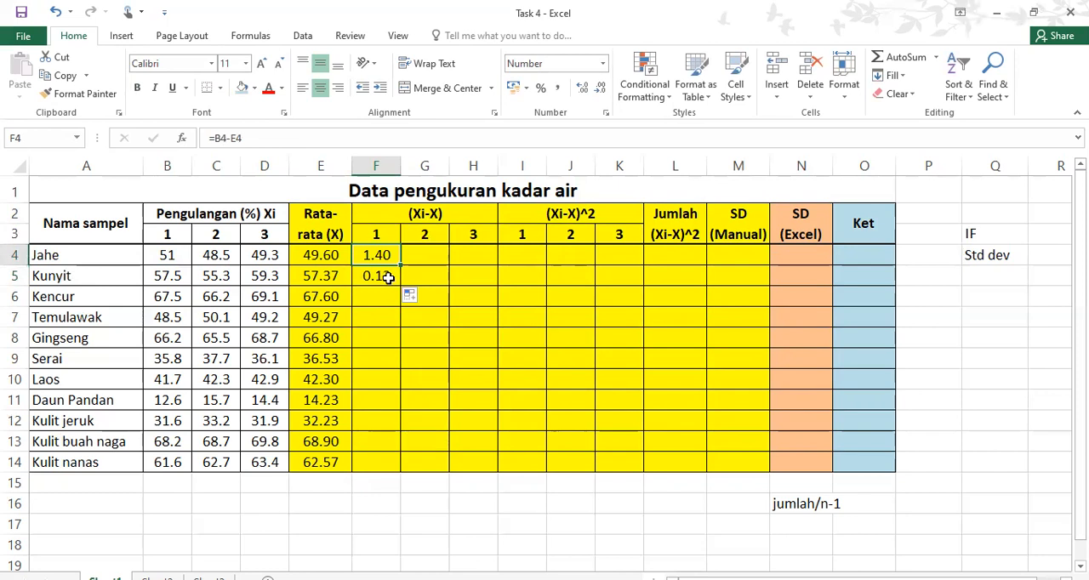
click(387, 278)
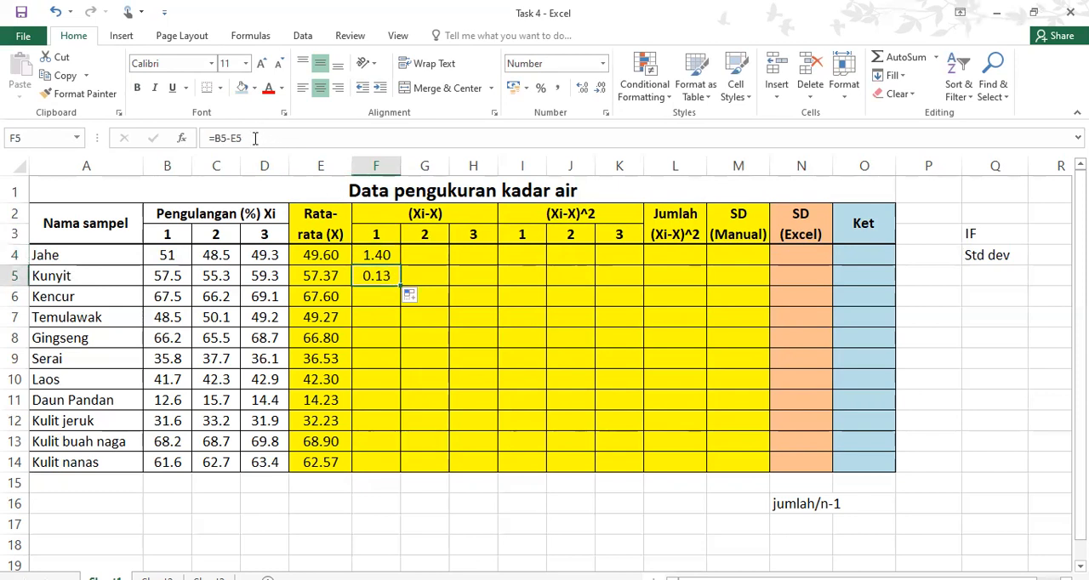
Try replacing the deviation formula in F5 with =F4 and undo the change
drag(245, 138, 199, 138)
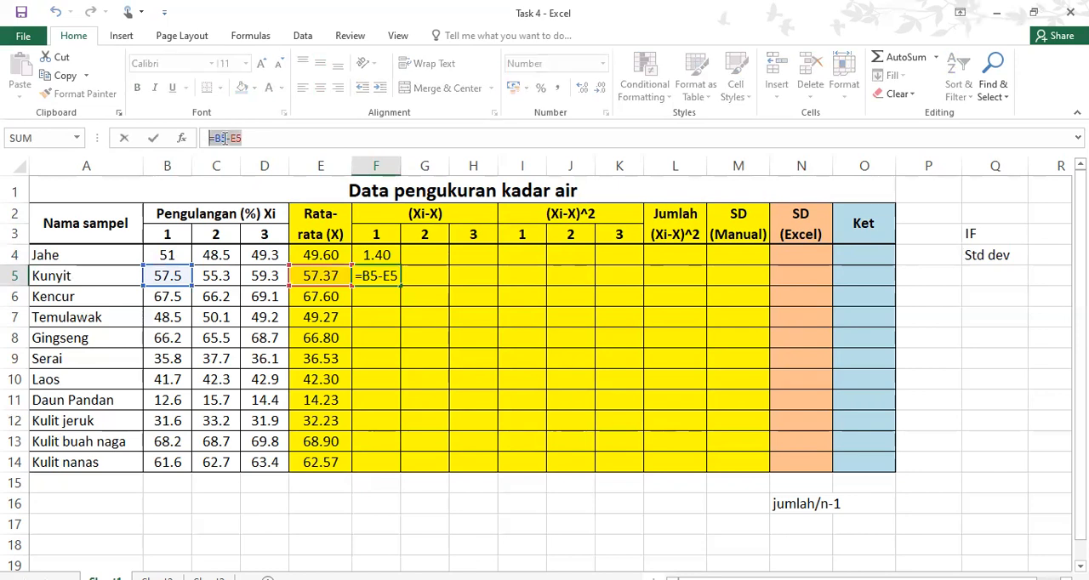
click(253, 137)
drag(259, 137, 190, 137)
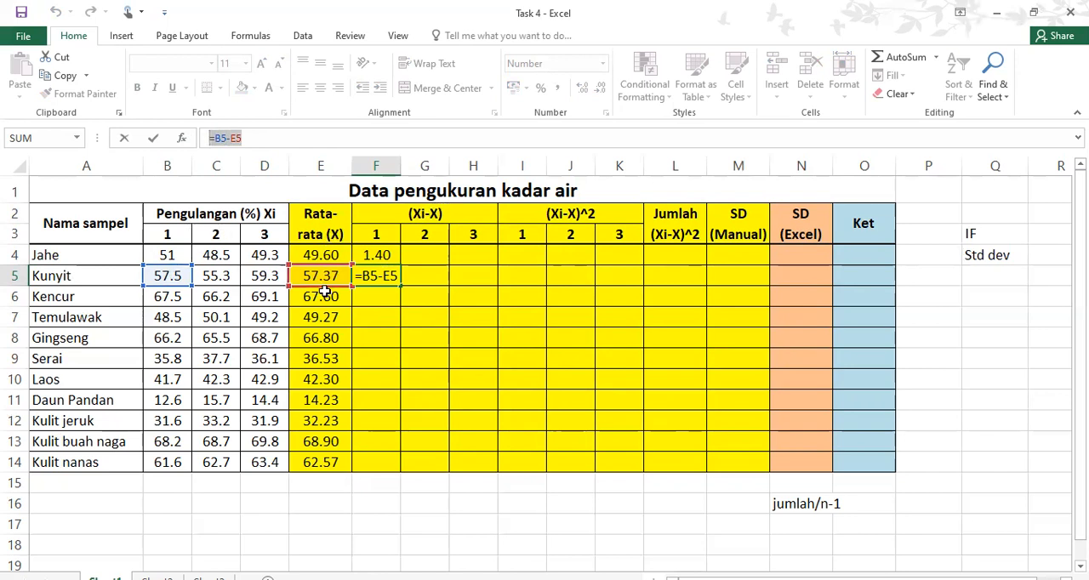
text(=)
click(379, 256)
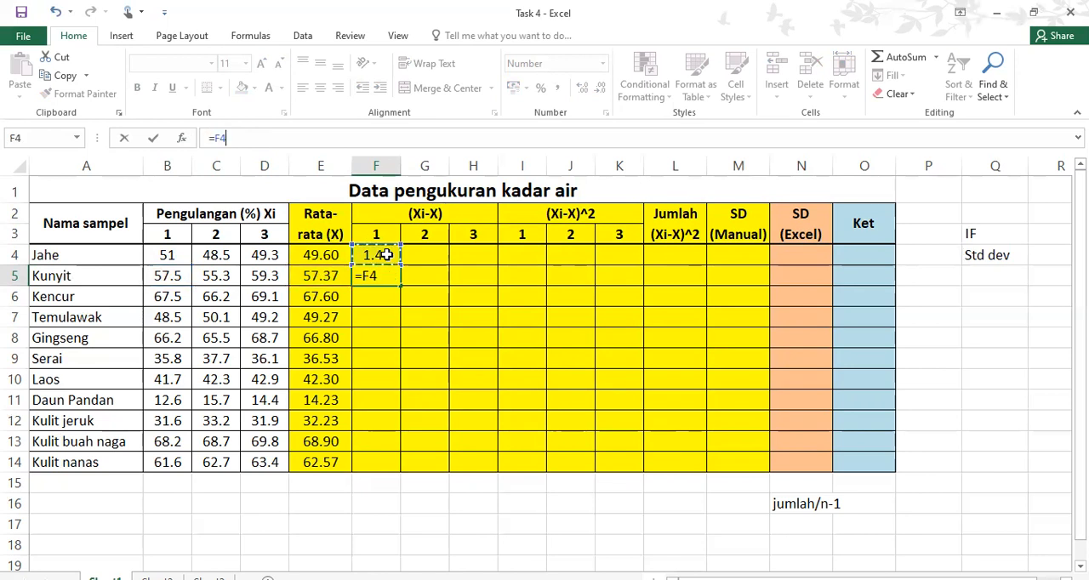
key(Return)
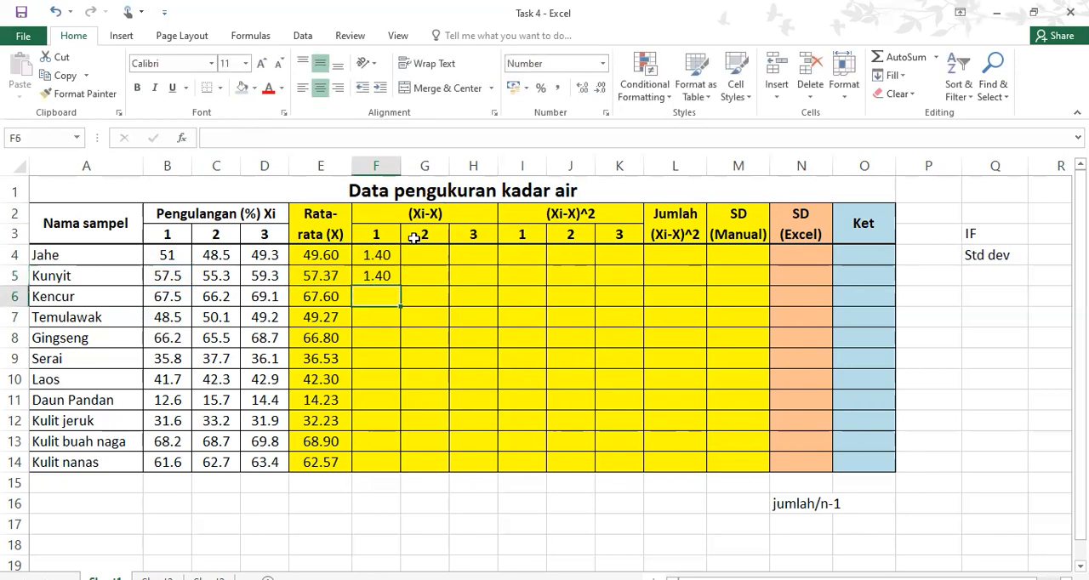
key(ctrl+z)
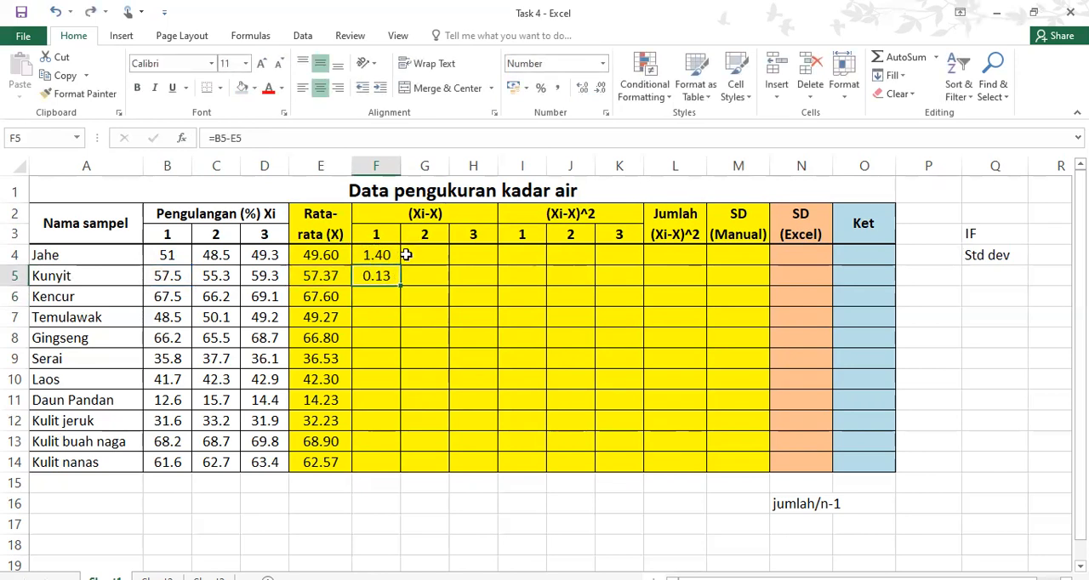
Check the references in the F4 formula and fill the F5 deviation formula down to F14
click(386, 254)
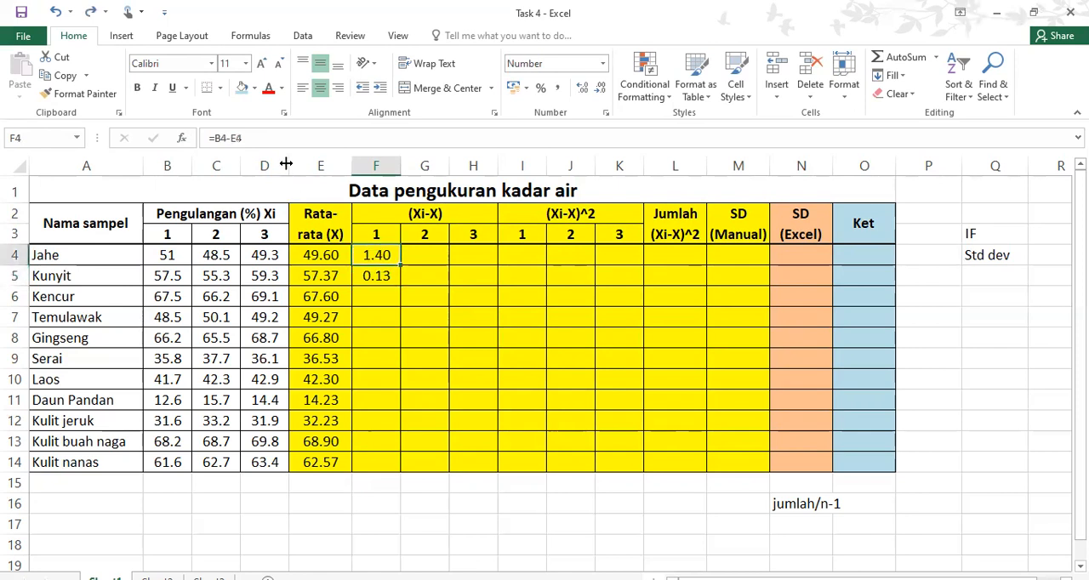
click(253, 134)
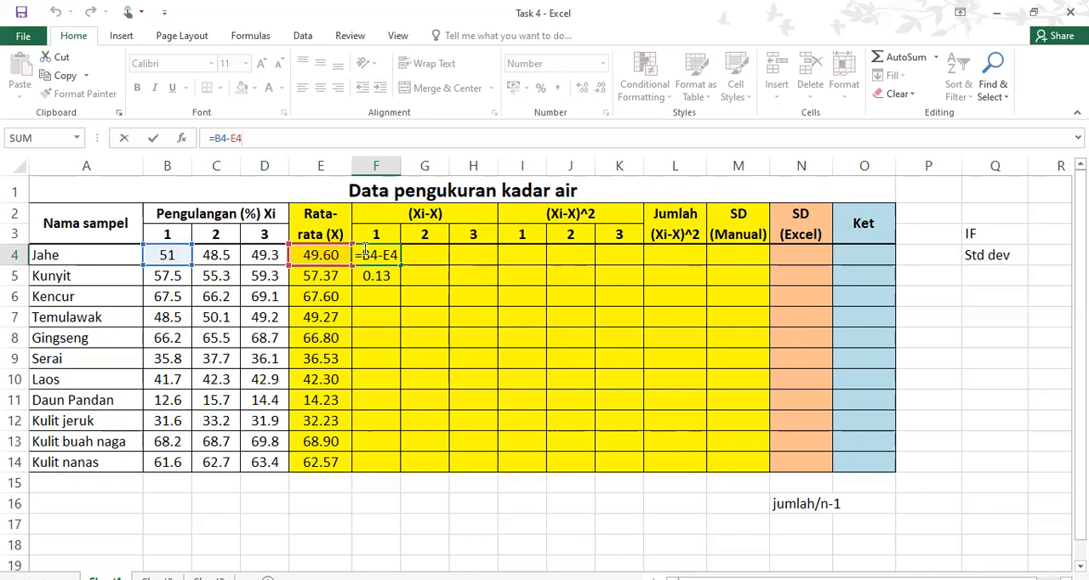
key(Return)
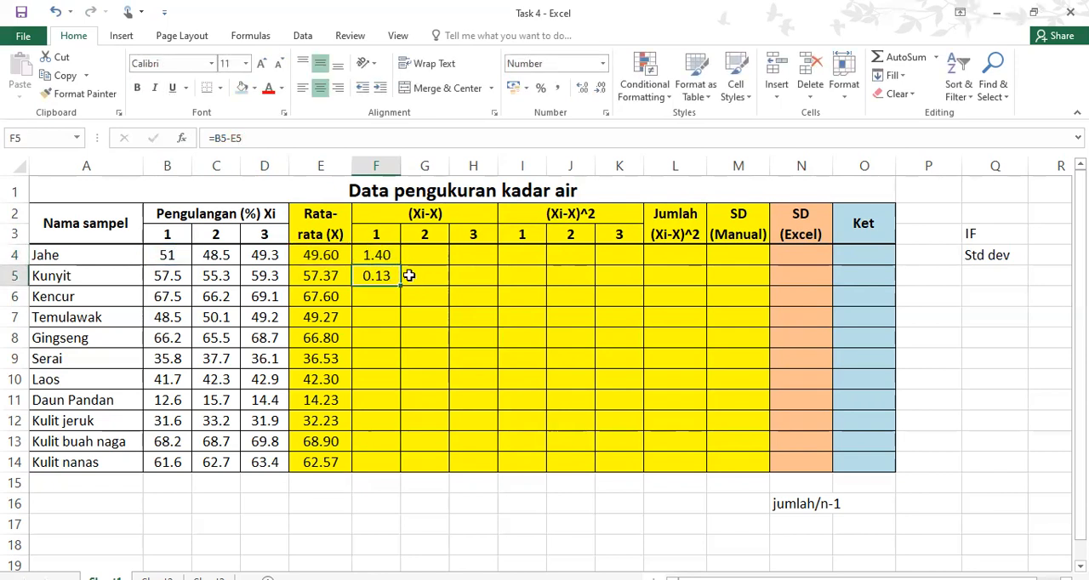
drag(400, 288, 401, 474)
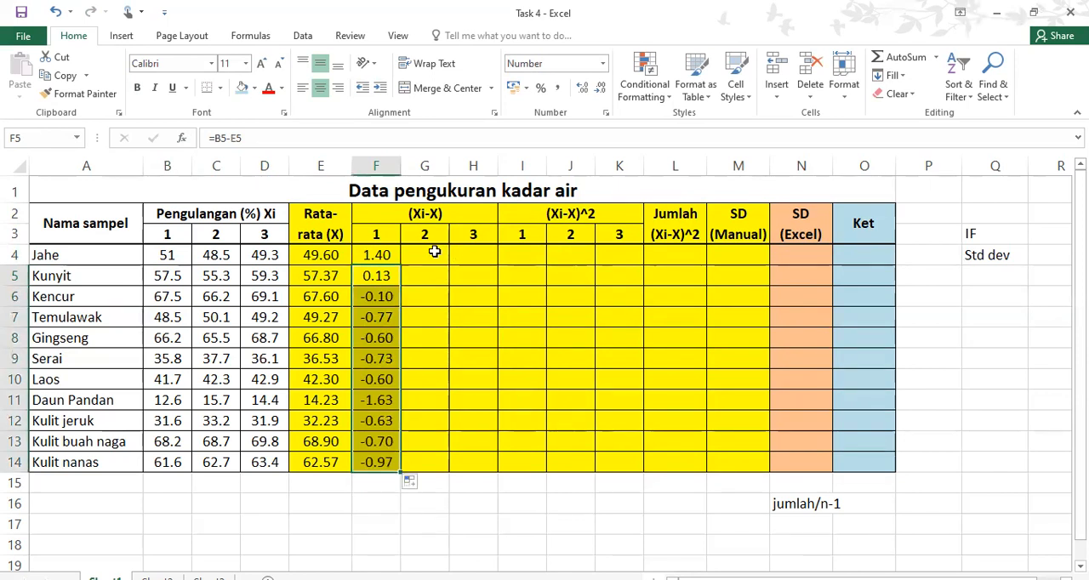
Check the copied deviation formulas down the first (Xi-X) column, from F6 to F10
click(417, 294)
key(Left)
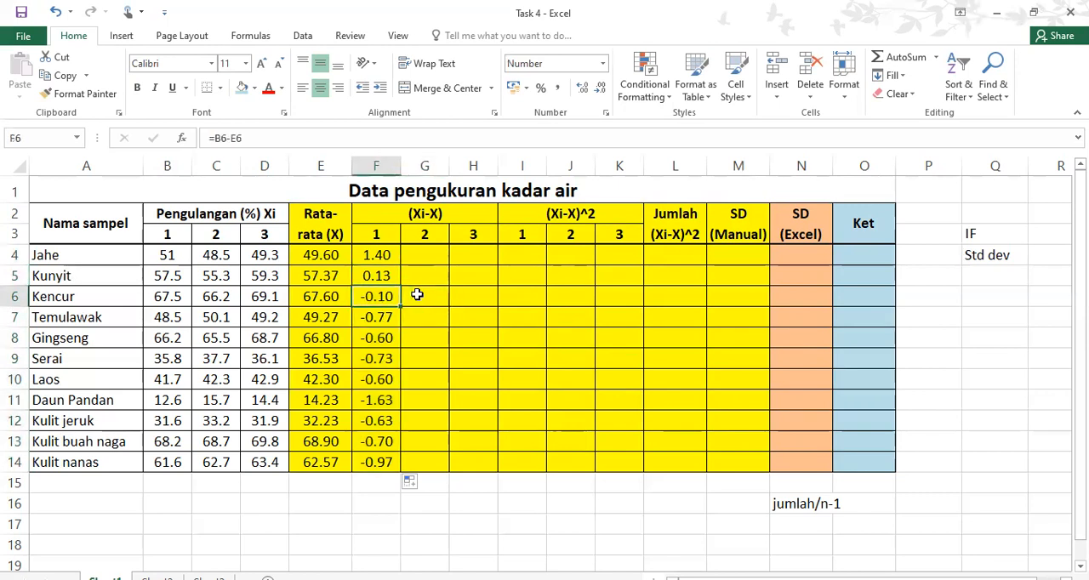
key(Down)
key(Down)
key(Down)
key(Down)
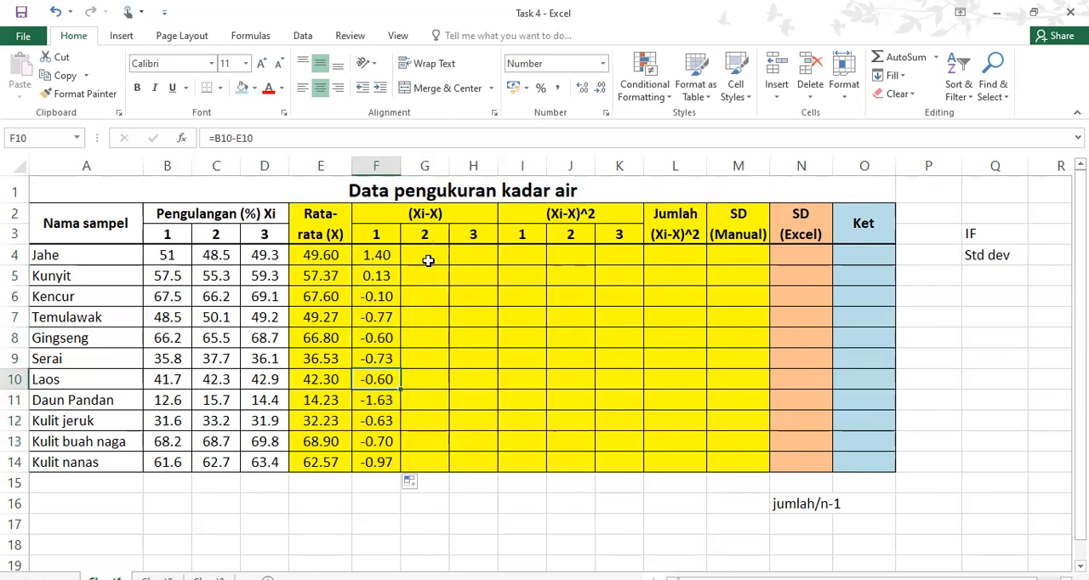
Calculate the second (Xi-X) deviation for Jahe with =C4-E4 in G4 and fill the formula down to G14
click(426, 263)
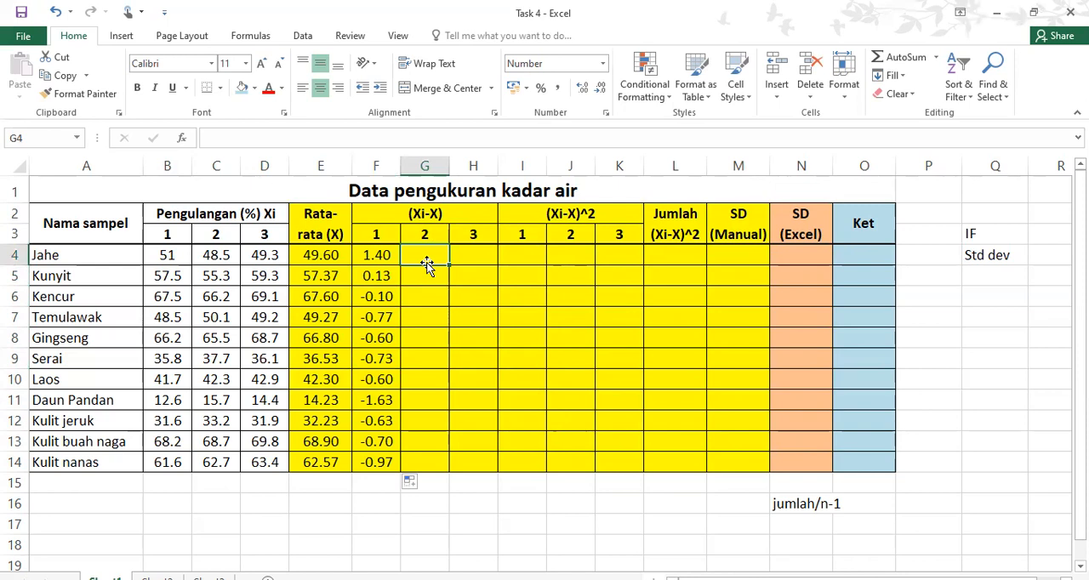
text(=)
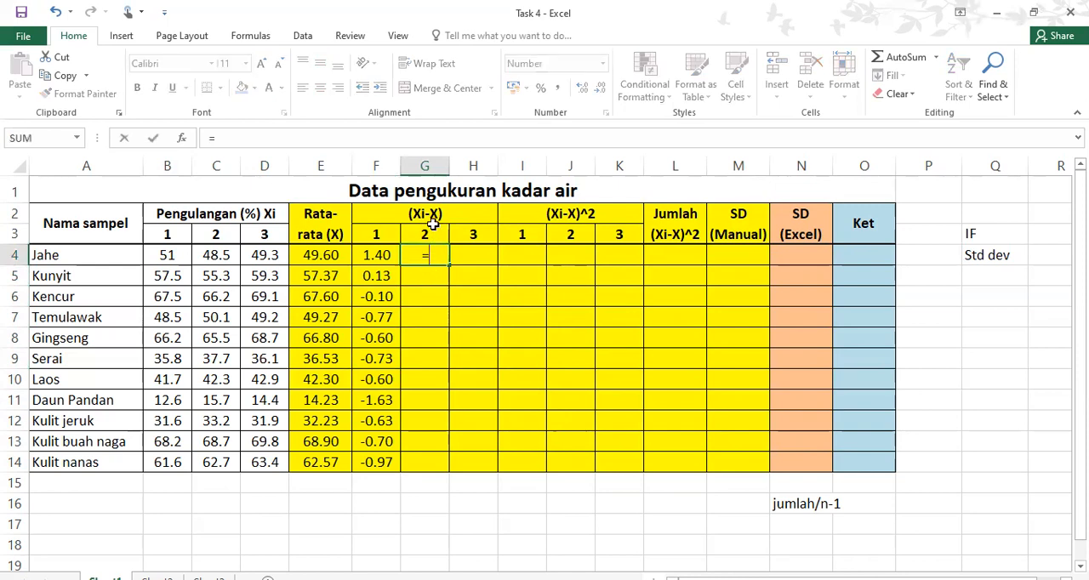
click(215, 255)
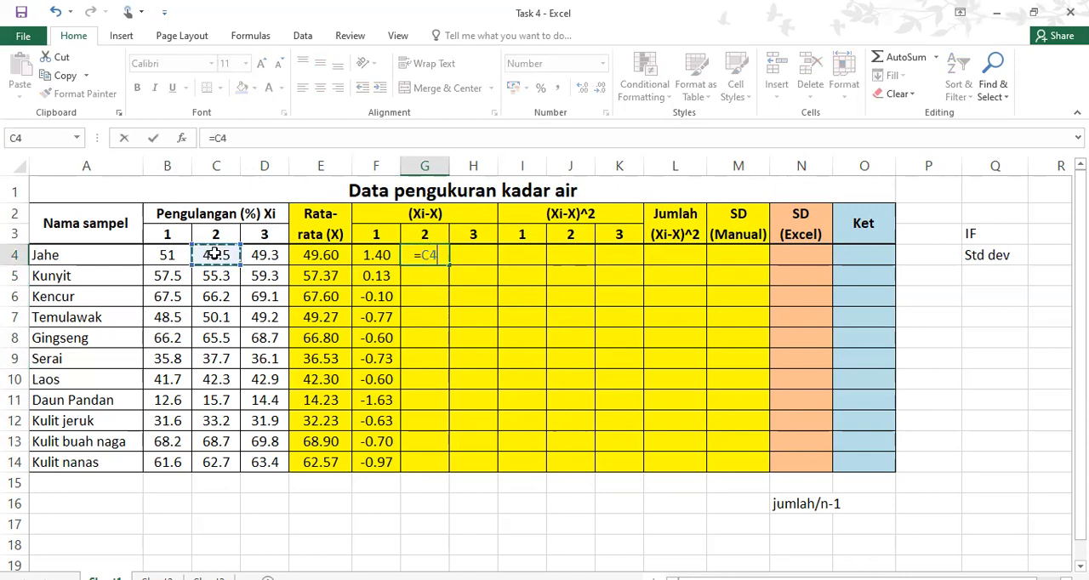
text(-)
click(315, 255)
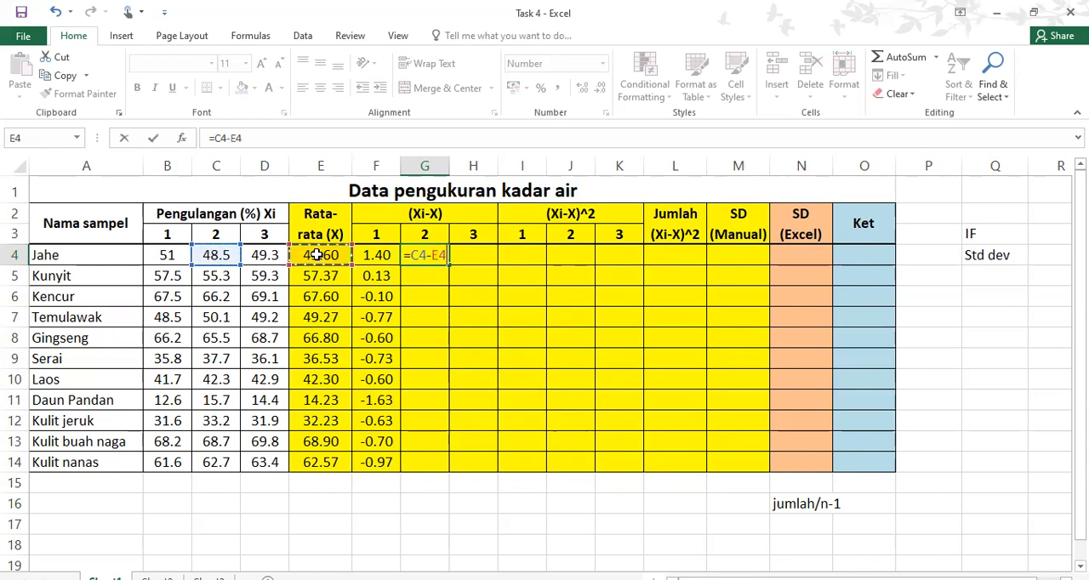
key(Return)
click(438, 253)
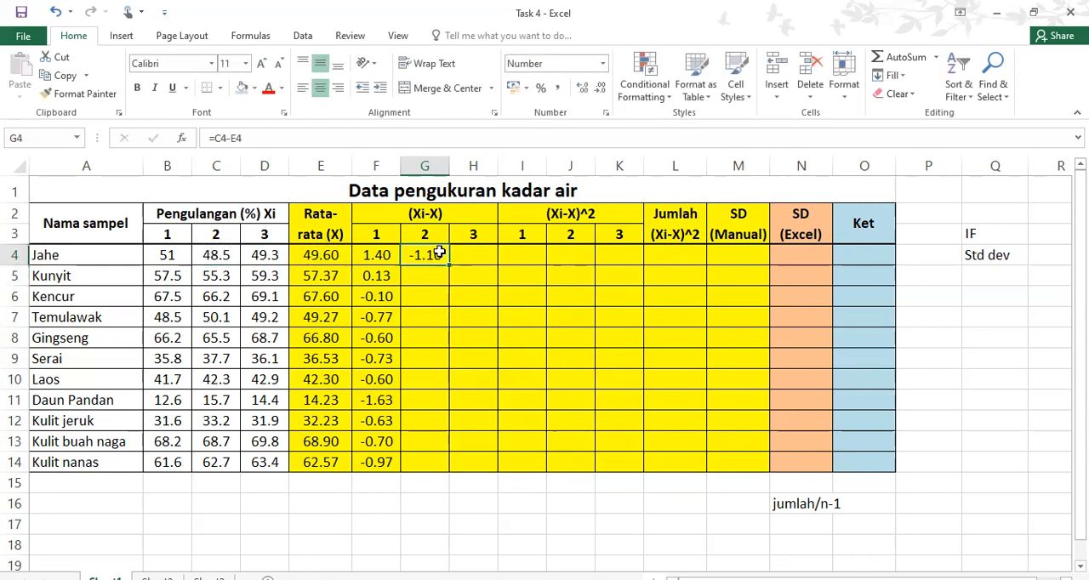
drag(449, 264, 444, 473)
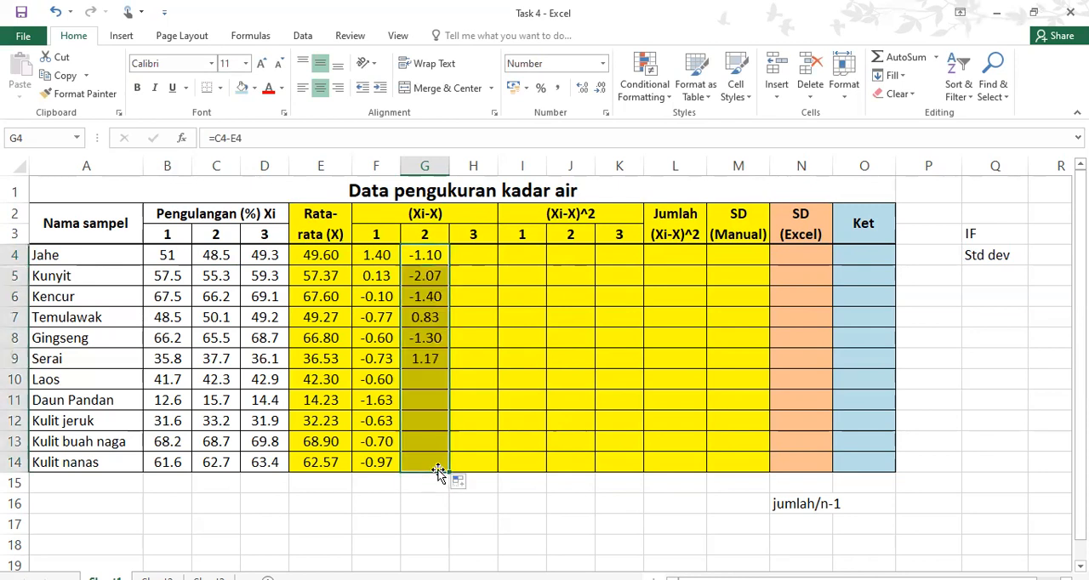
Calculate the third (Xi-X) deviation for Jahe with =D4-E4 in H4 and fill the formula down to H14
click(491, 252)
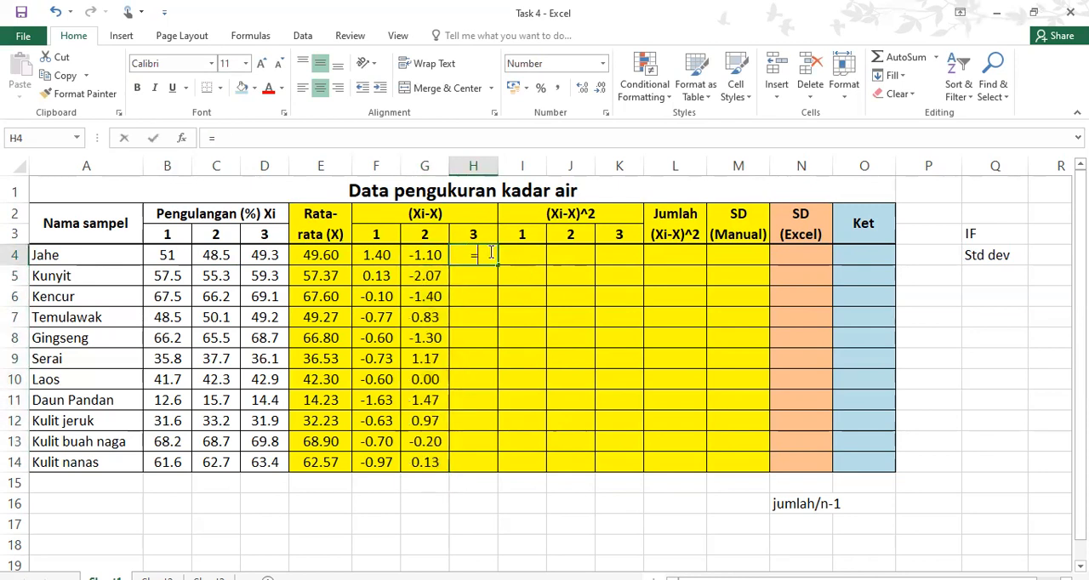
text(=)
click(265, 249)
text(-)
click(304, 253)
key(Return)
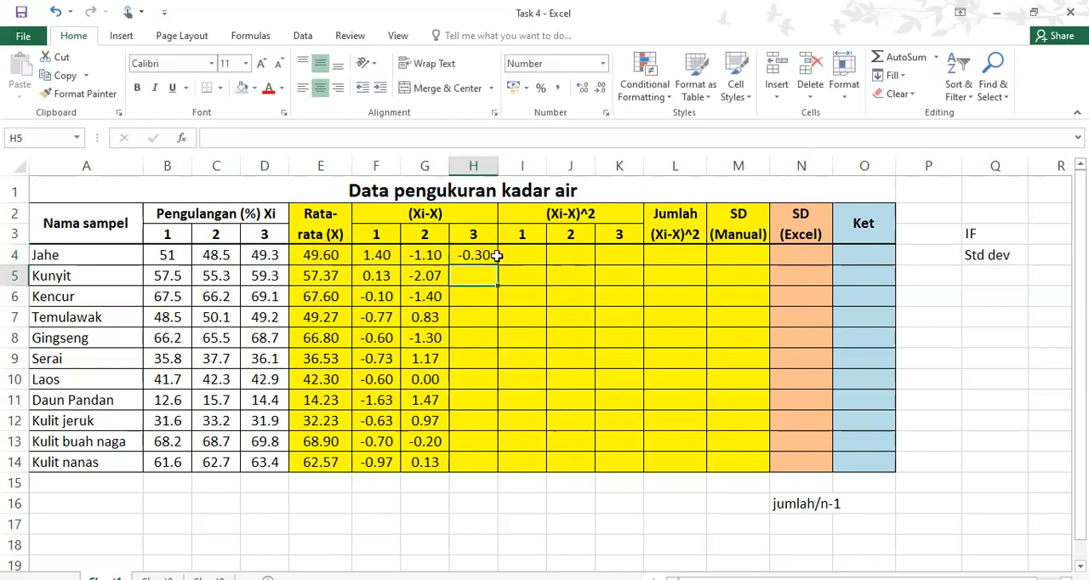
click(492, 254)
drag(498, 265, 500, 479)
Square the first deviation with =F4^2 in I4 and fill the formula down to I14
click(528, 255)
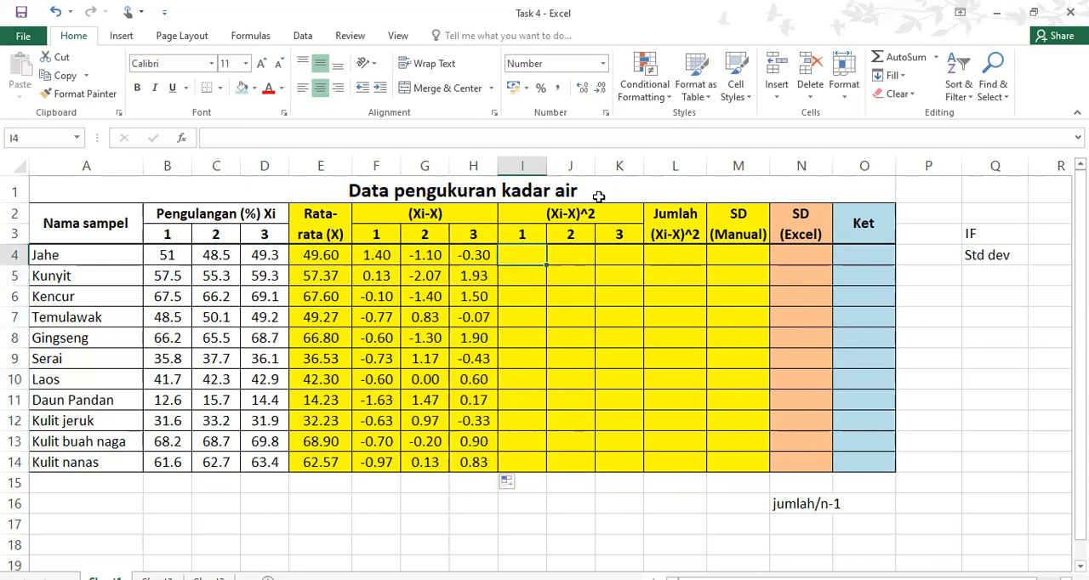
text(=)
click(382, 256)
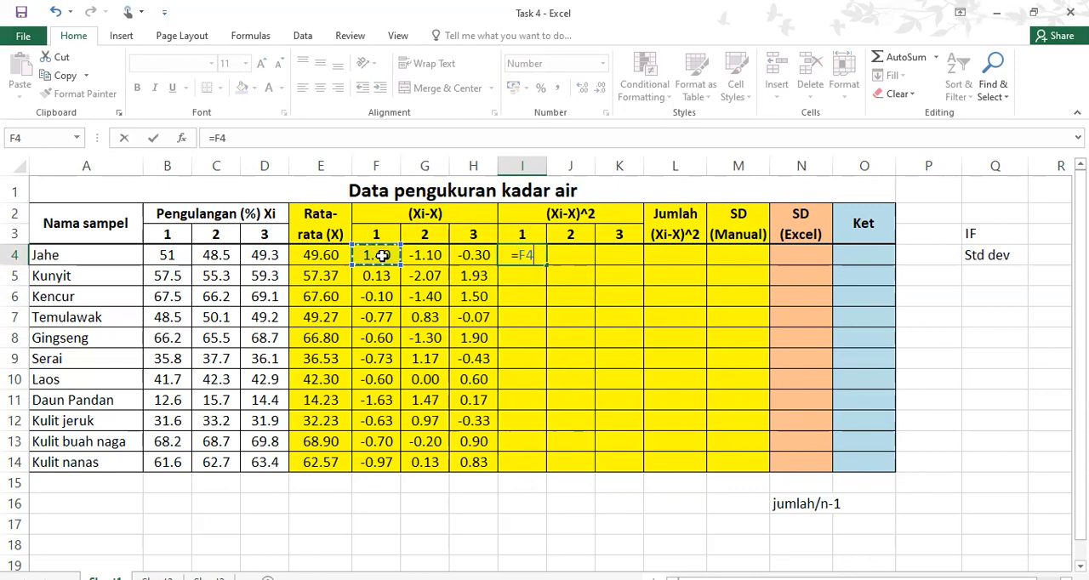
text(^2)
key(Return)
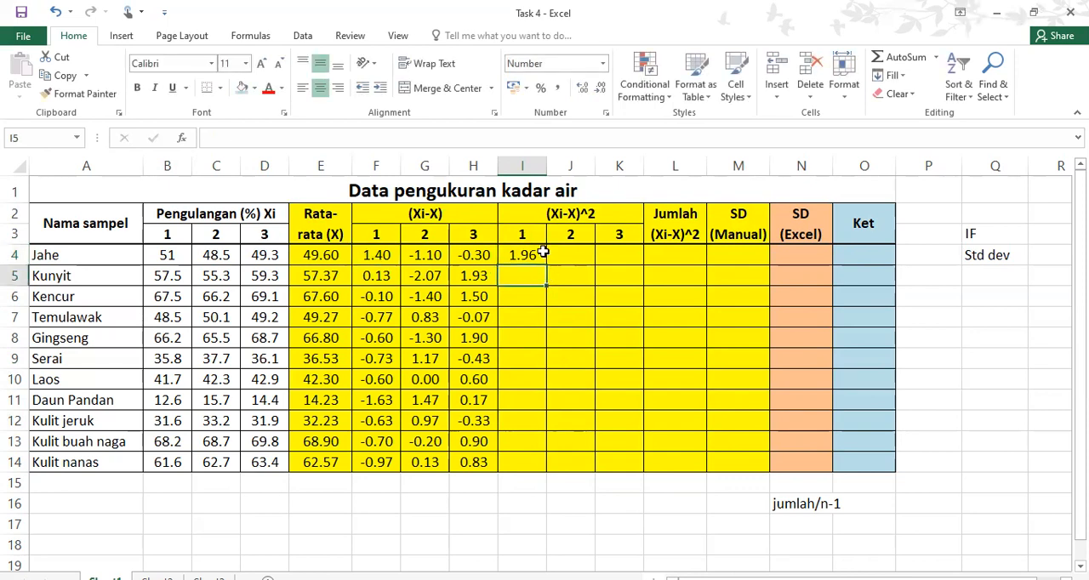
click(536, 251)
drag(546, 266, 549, 468)
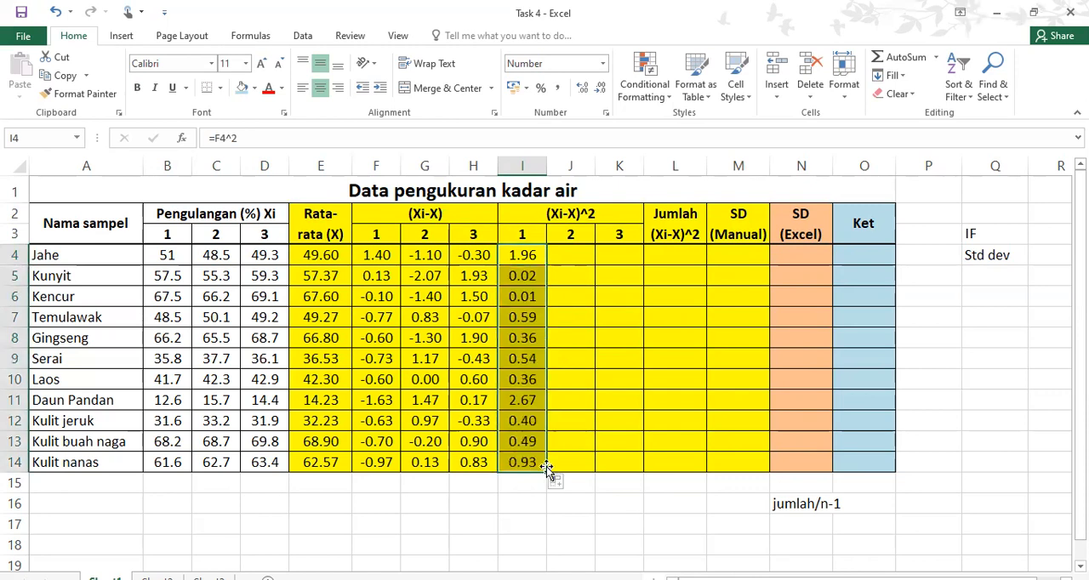
Check the copied squared-deviation formulas in I5 to I8
click(526, 276)
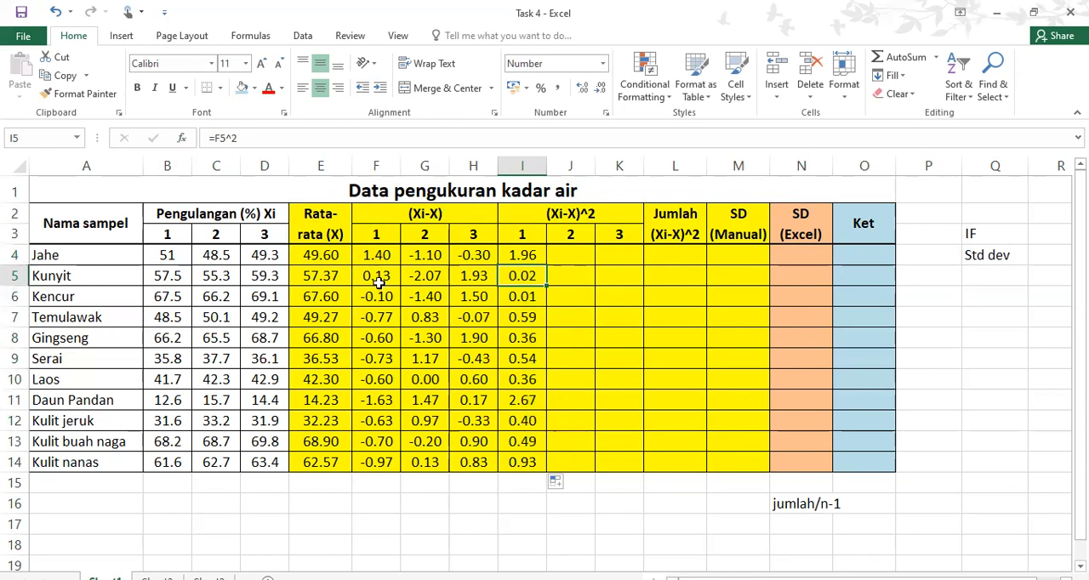
key(Down)
key(Down)
key(Down)
key(Down)
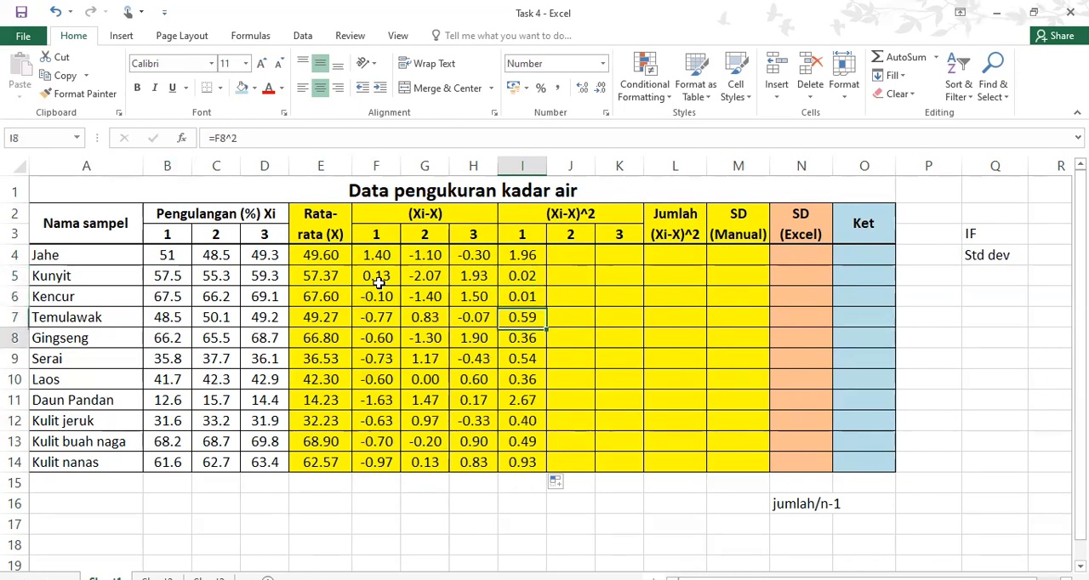
Square the second deviation with =G4^2 in J4 and fill the formula down to J14
click(589, 253)
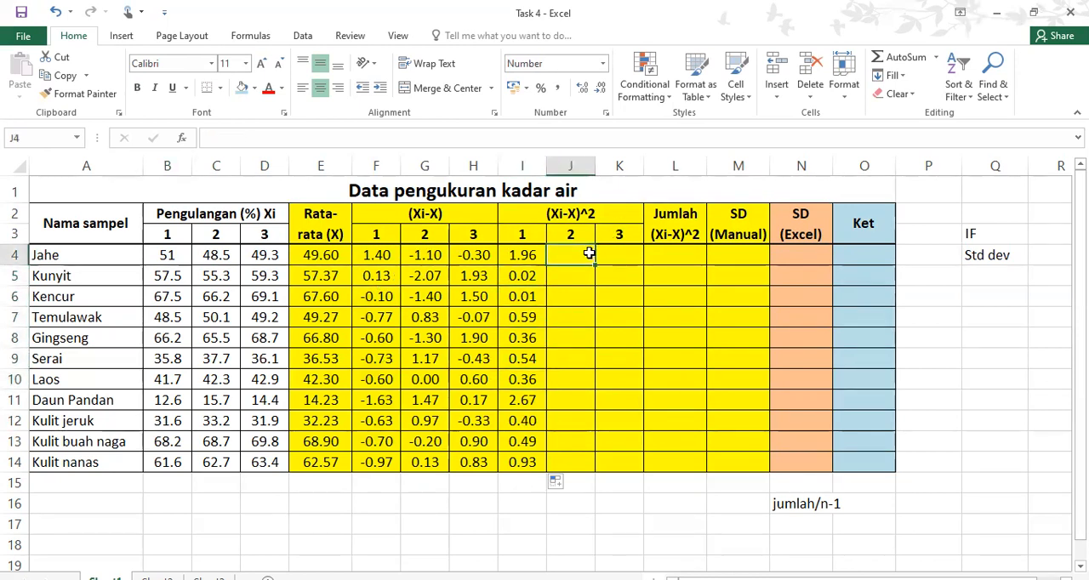
text(=)
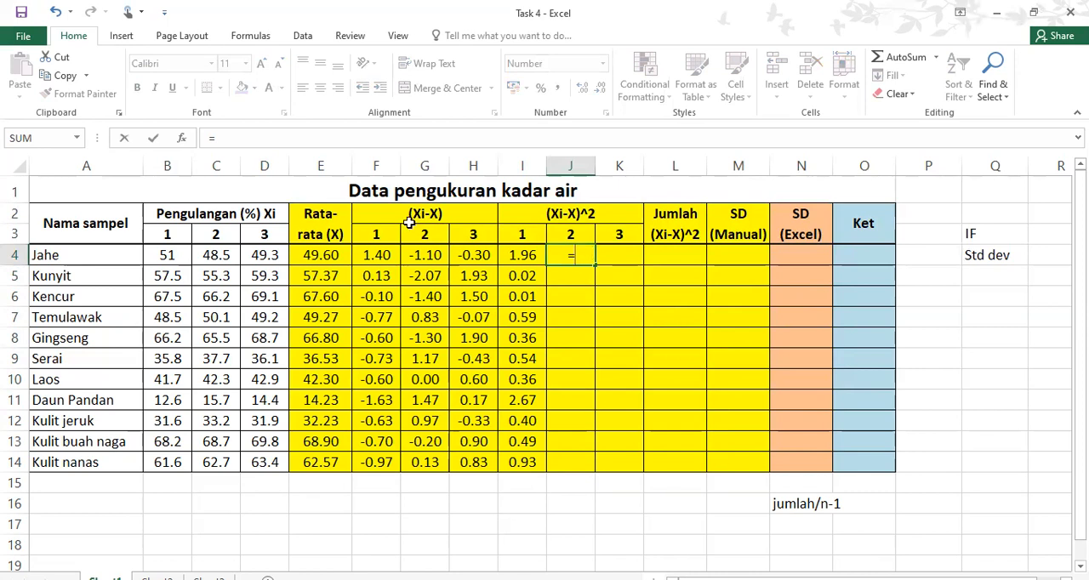
click(429, 254)
text(^2)
key(Return)
click(584, 256)
drag(599, 263, 571, 462)
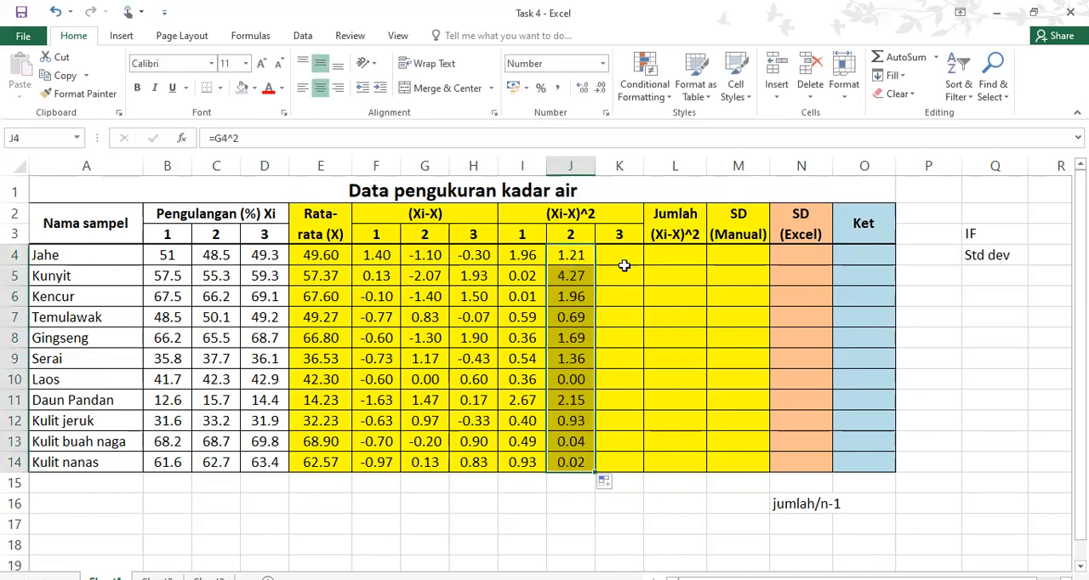
Square the third deviation with =H4^2 in K4 and fill the formula down to K14
click(627, 269)
click(624, 253)
text(=)
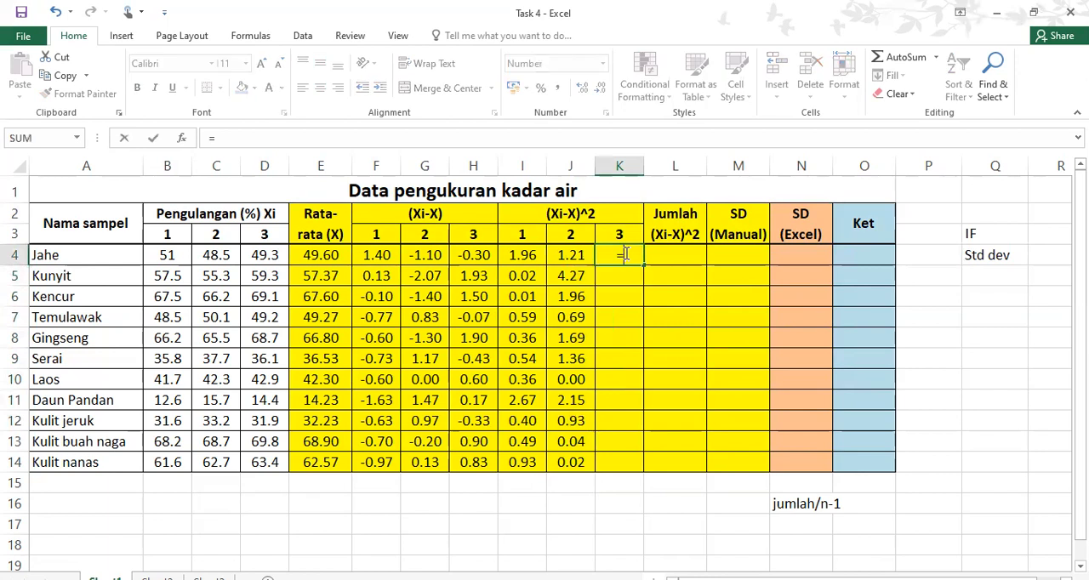
click(471, 255)
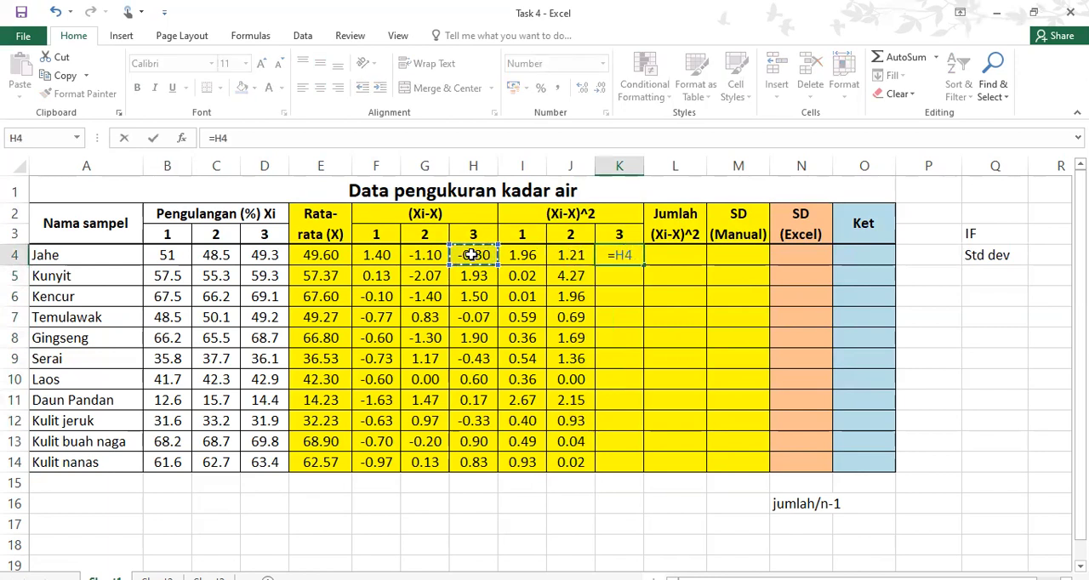
text(^2)
key(Return)
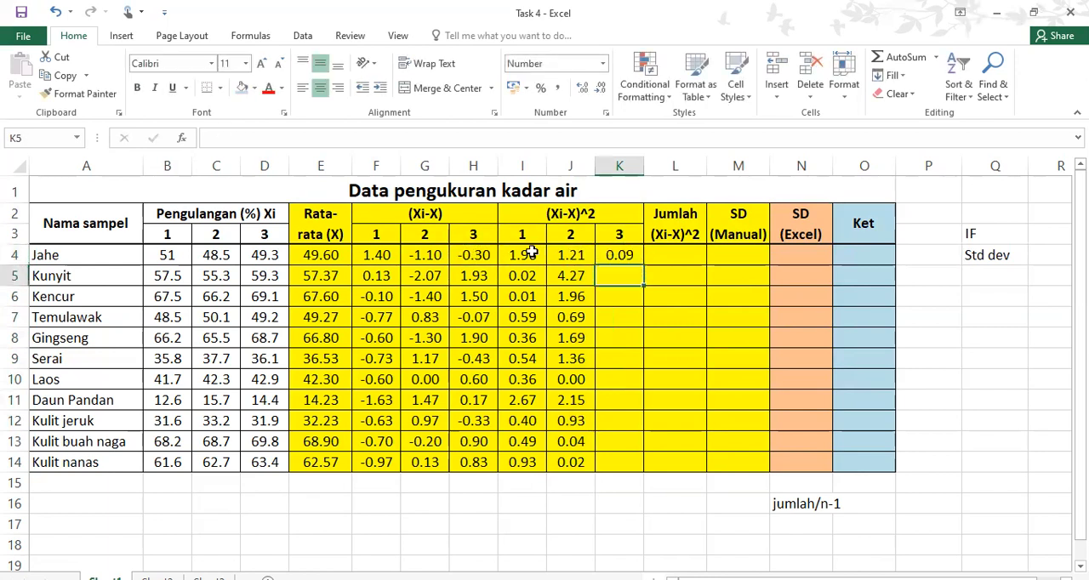
click(635, 259)
drag(644, 267, 640, 467)
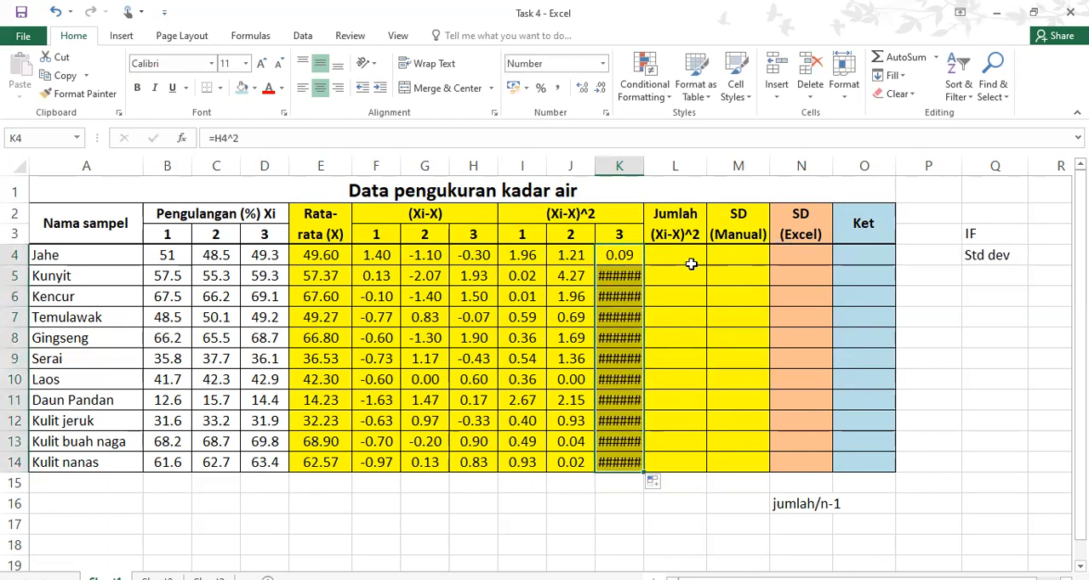
Format the squared deviations in K5:K14 as numbers with 2 decimal places
click(630, 275)
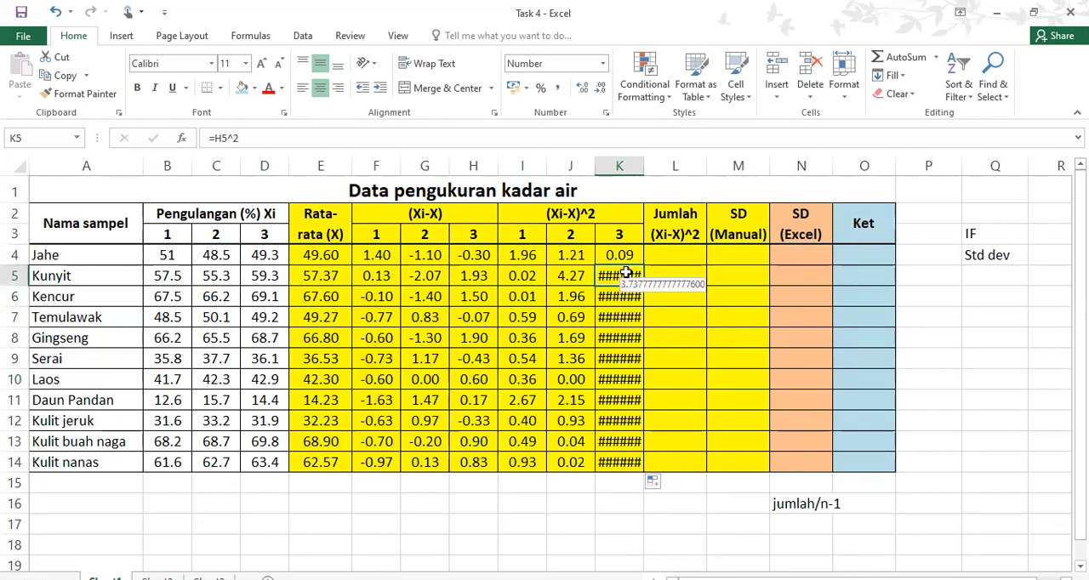
click(676, 302)
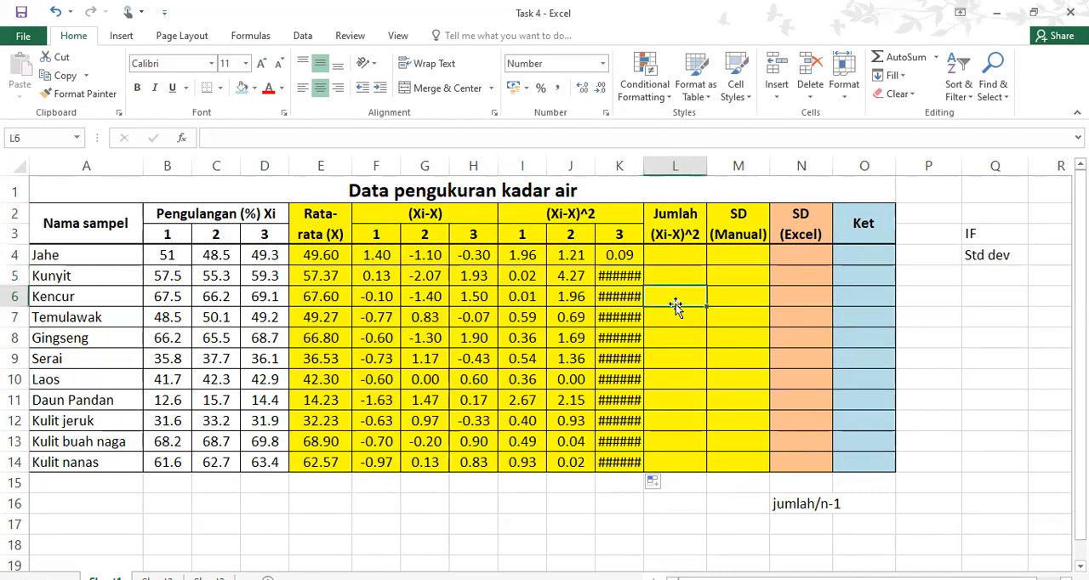
drag(627, 275, 626, 462)
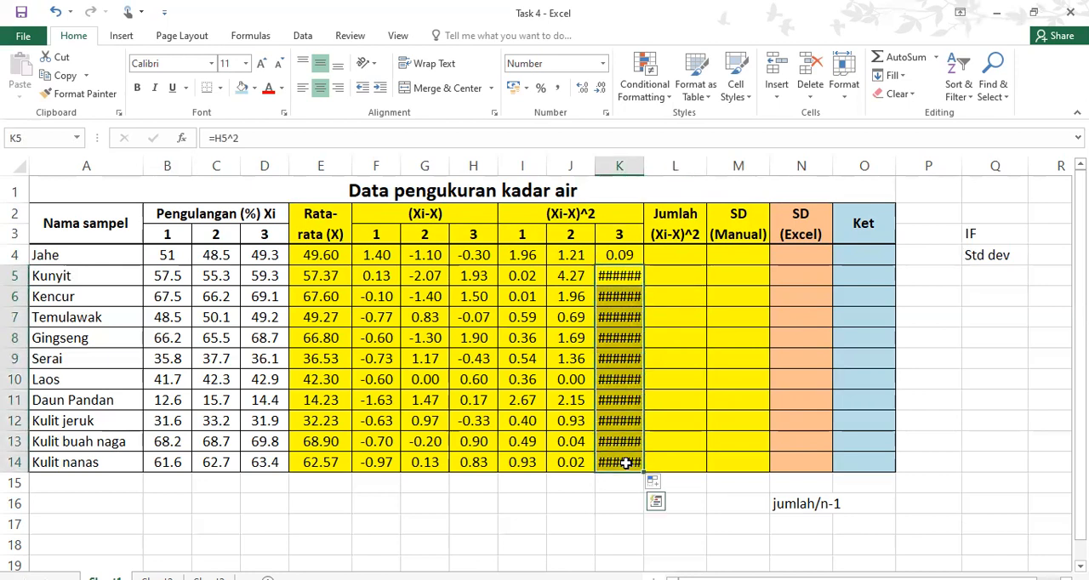
right_click(621, 358)
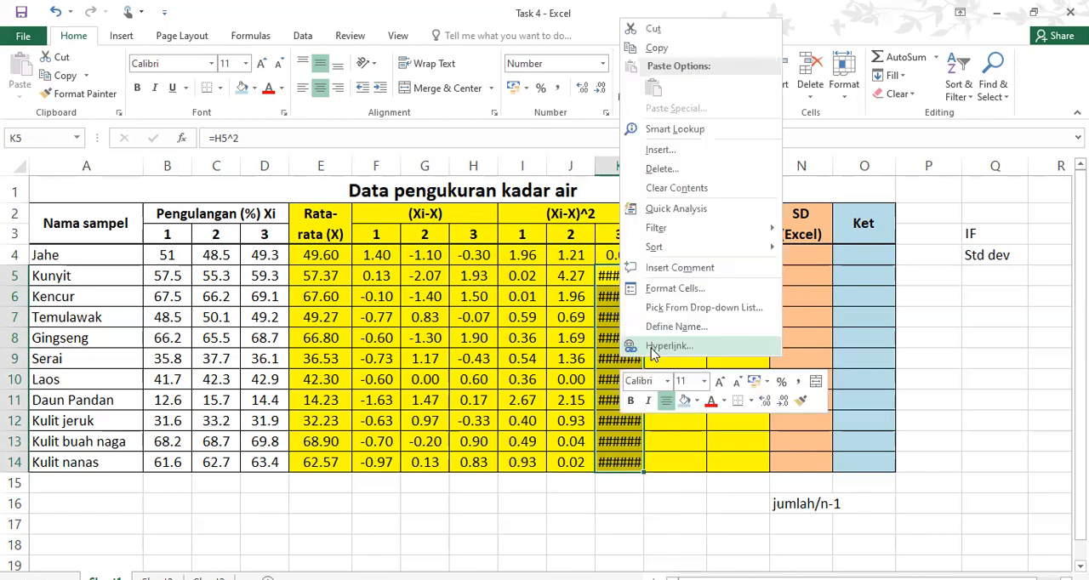
click(675, 289)
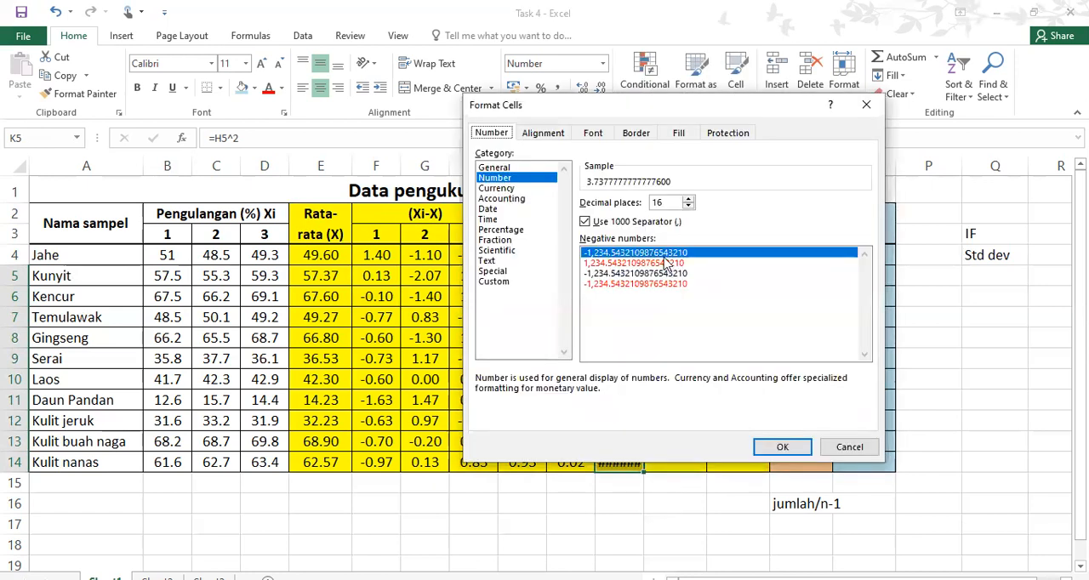
click(690, 207)
click(690, 206)
click(690, 207)
click(691, 207)
click(691, 207)
click(690, 207)
click(690, 207)
click(690, 207)
click(690, 207)
click(690, 206)
click(690, 207)
drag(657, 103, 769, 119)
click(741, 224)
click(741, 225)
click(741, 225)
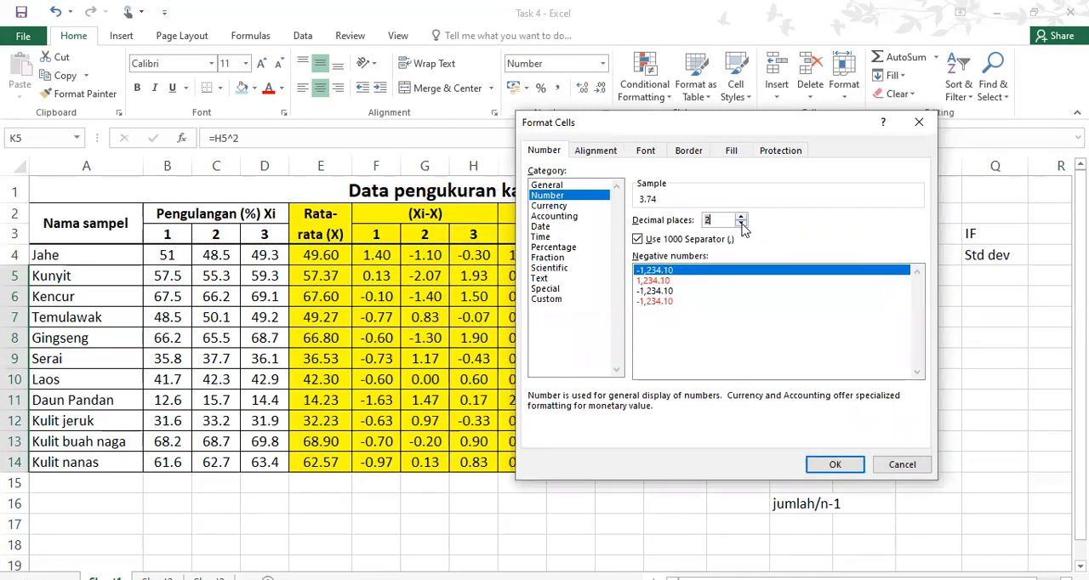
click(824, 470)
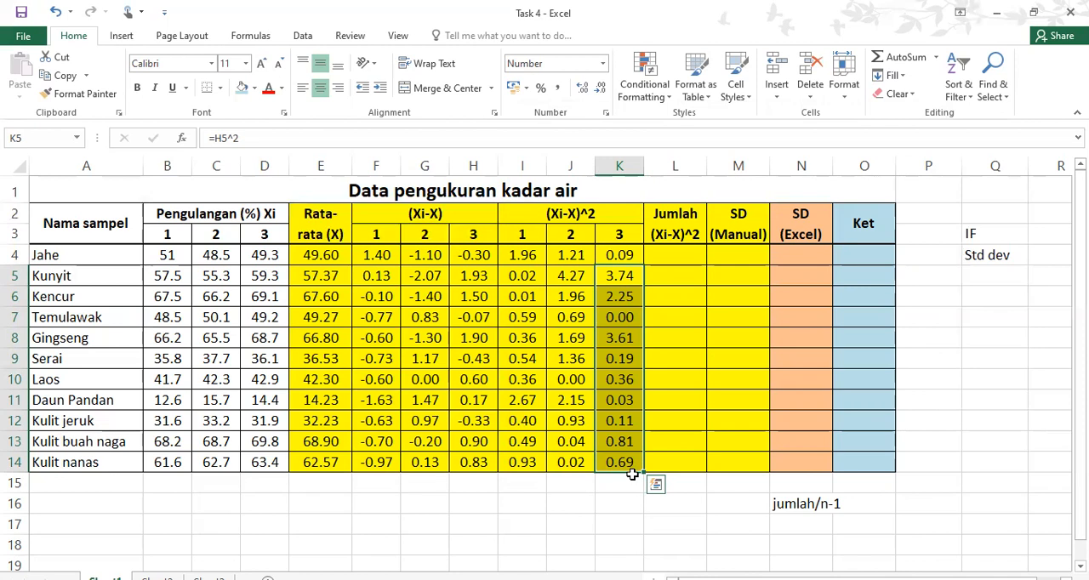
Total the squared deviations for Jahe with =sum(I4:K4) in L4
click(692, 256)
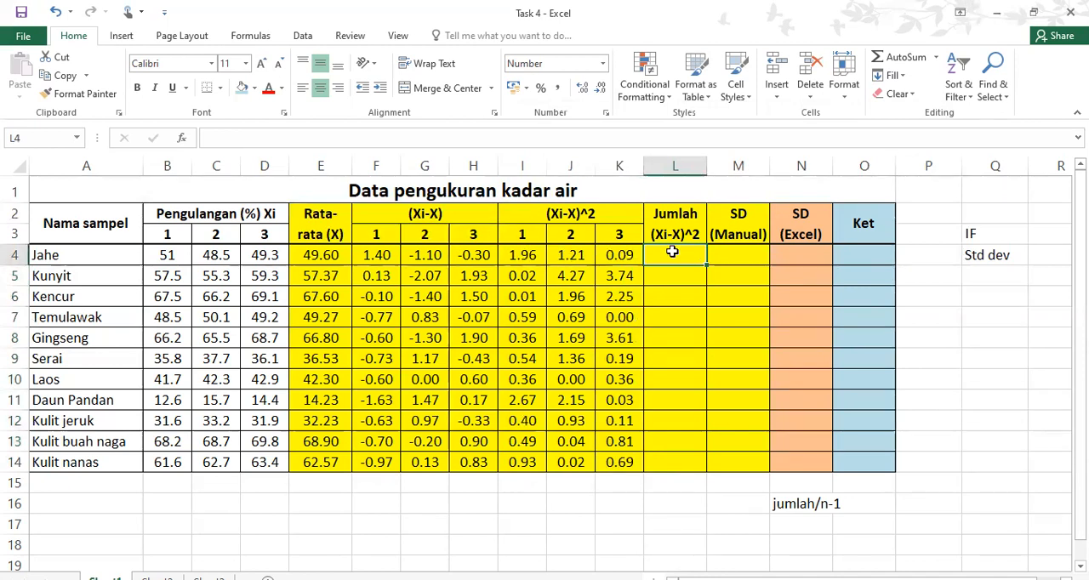
text(=)
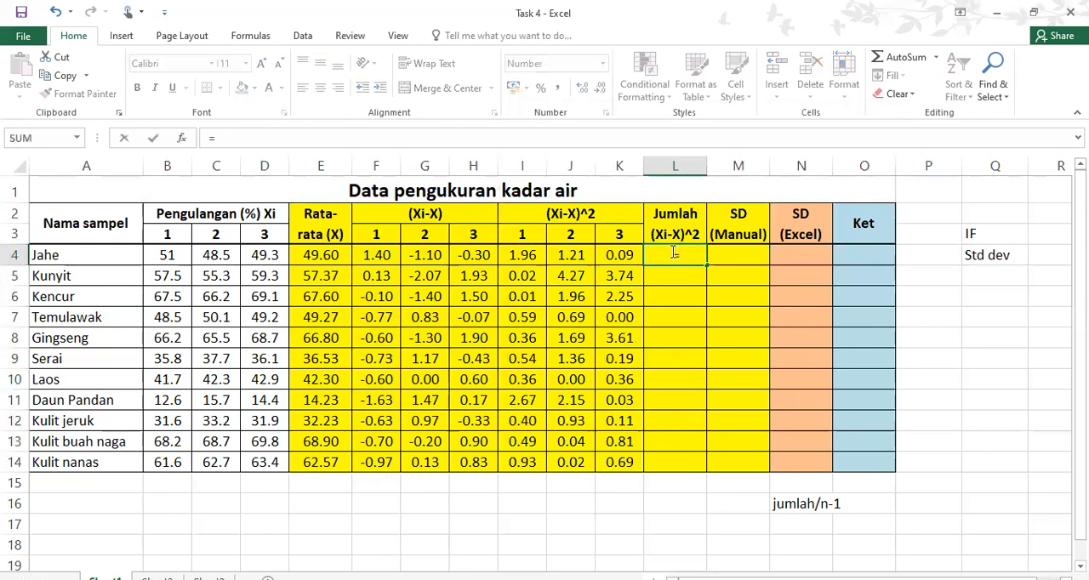
text(sum()
drag(520, 256, 611, 260)
text())
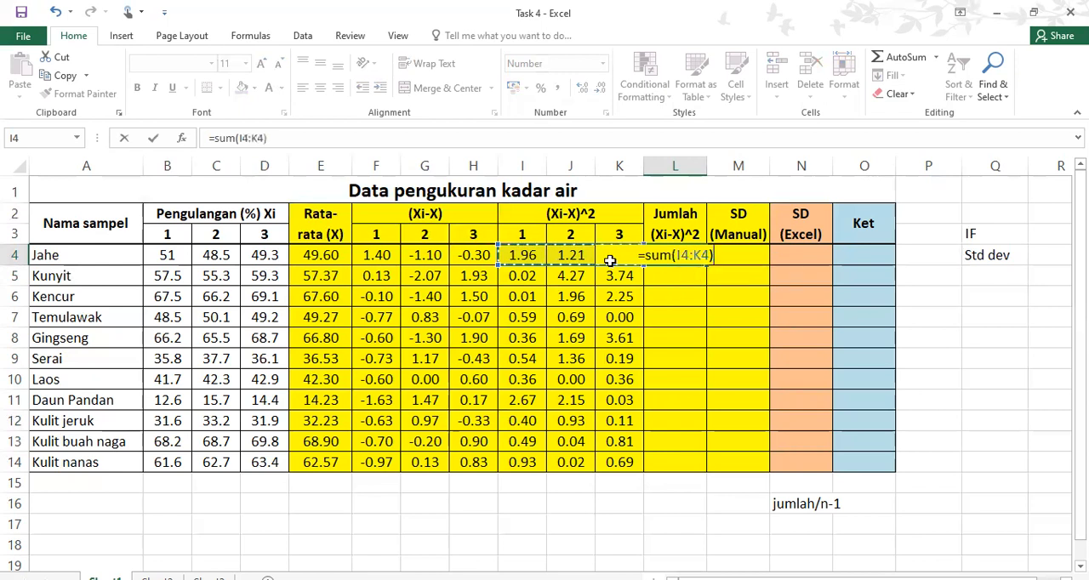
key(Return)
Format the third squared deviation of Jahe in K4 as a number with 2 decimal places
click(628, 257)
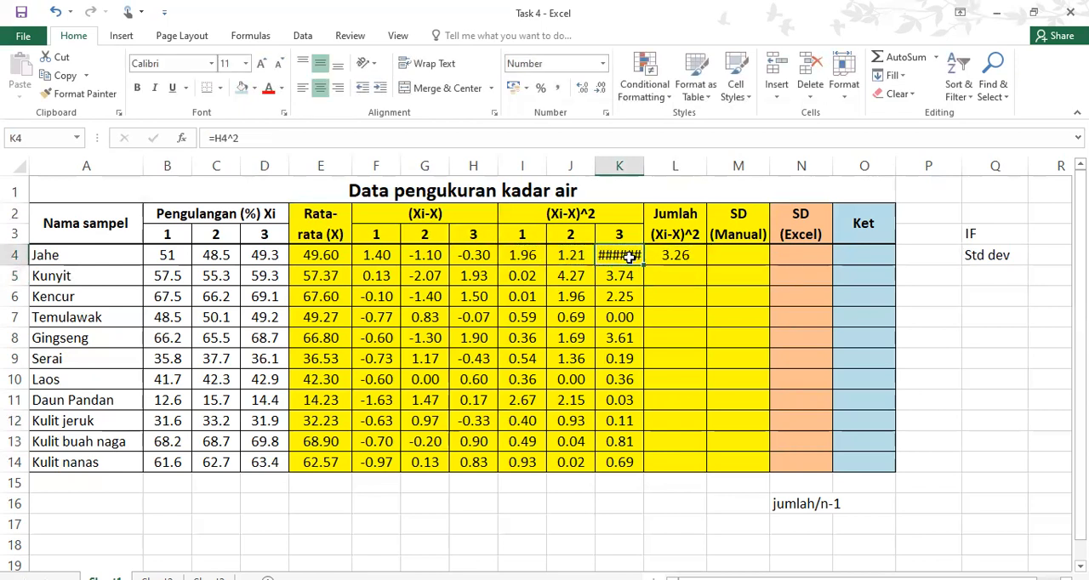
right_click(630, 257)
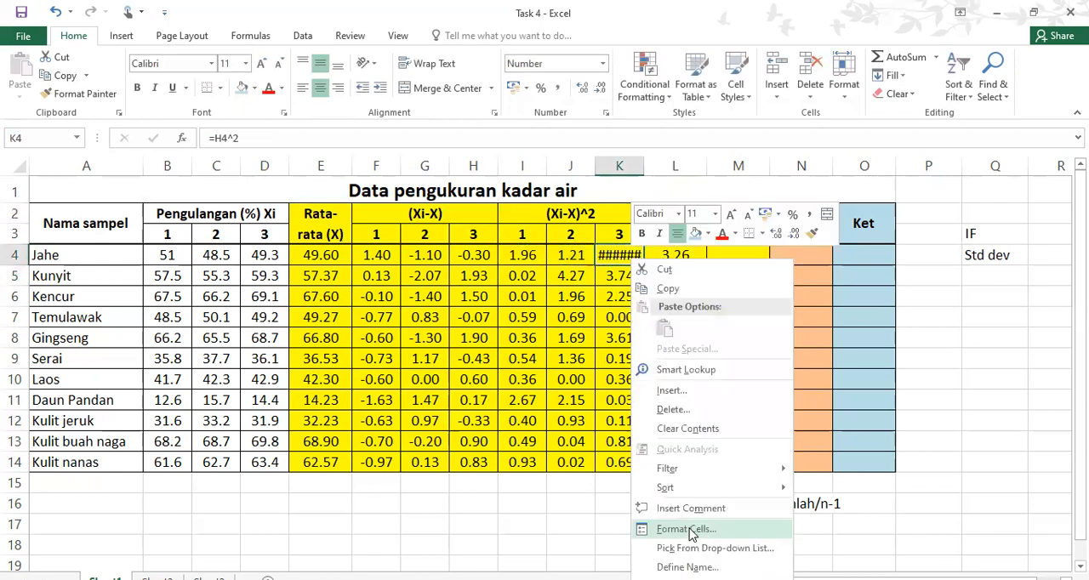
key(Return)
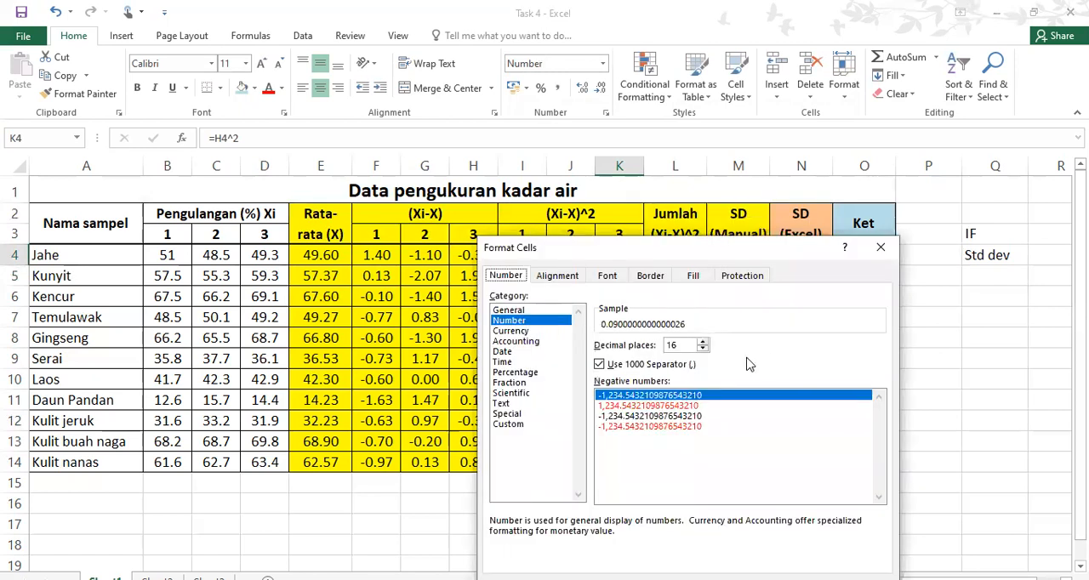
click(703, 343)
click(703, 350)
click(703, 350)
click(703, 350)
click(703, 349)
click(703, 350)
click(703, 350)
click(703, 350)
click(703, 350)
click(703, 349)
click(703, 349)
click(703, 349)
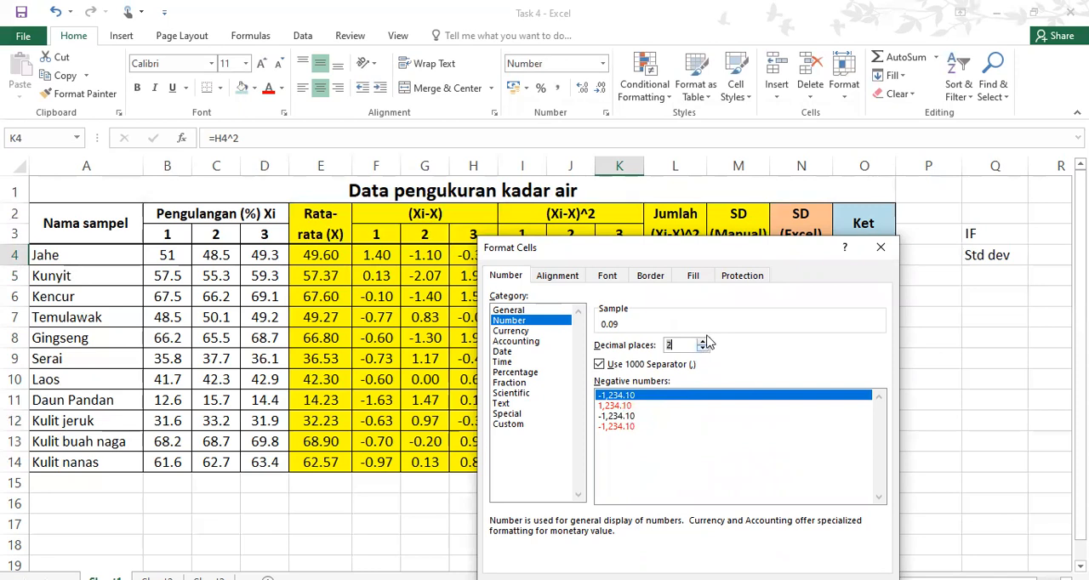
drag(753, 245, 699, 122)
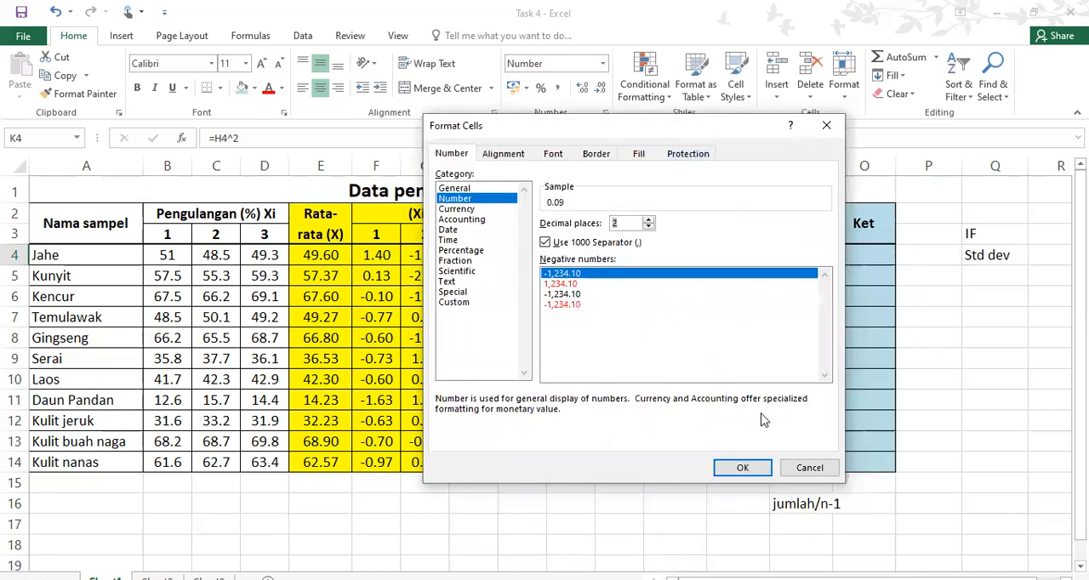
click(743, 468)
Fill the sum of squared deviations formula from L4 down to L14
click(697, 255)
drag(707, 266, 712, 466)
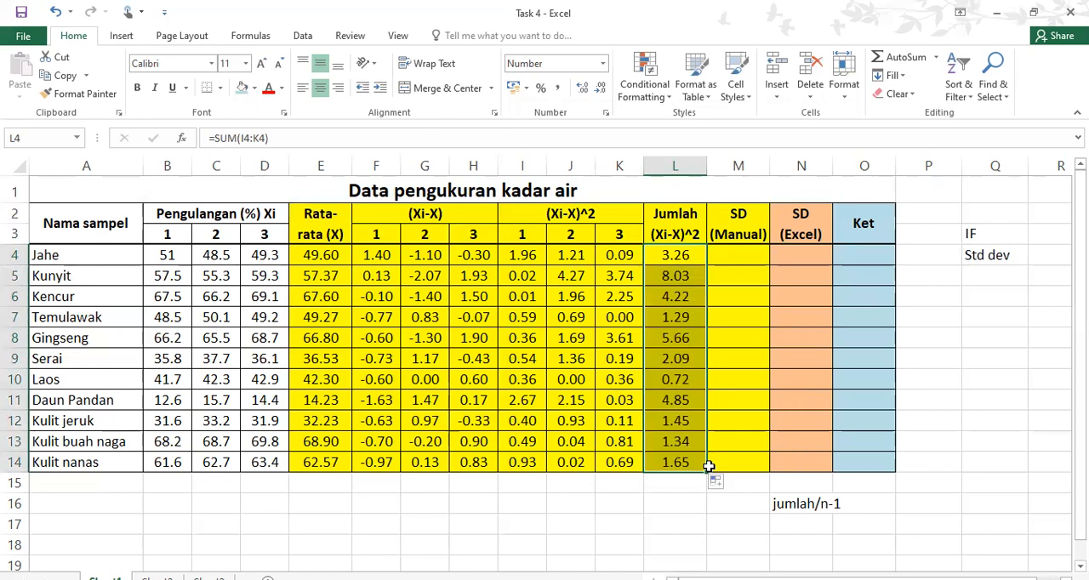
click(746, 256)
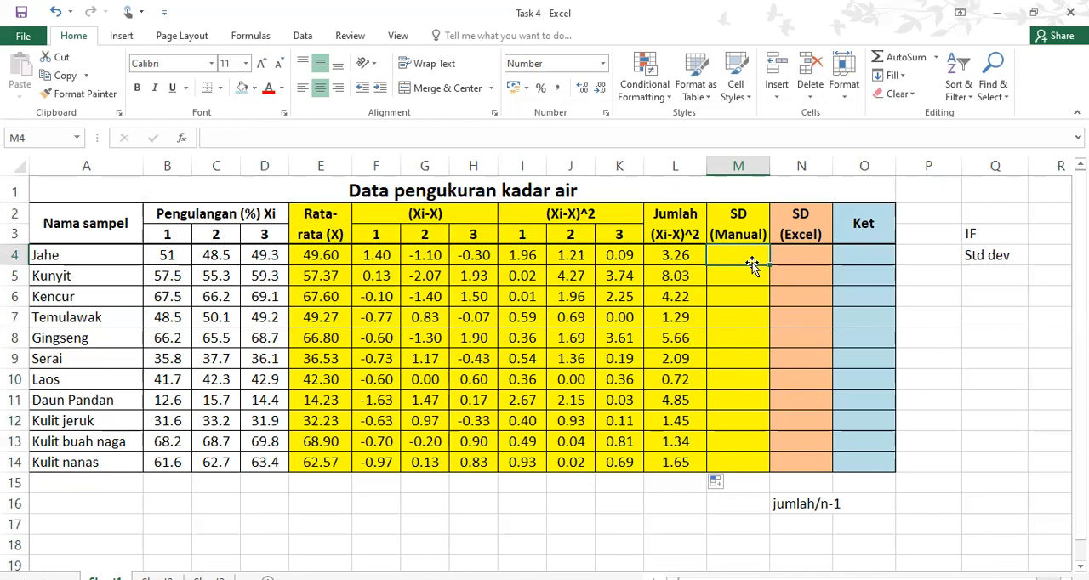
drag(686, 252, 680, 415)
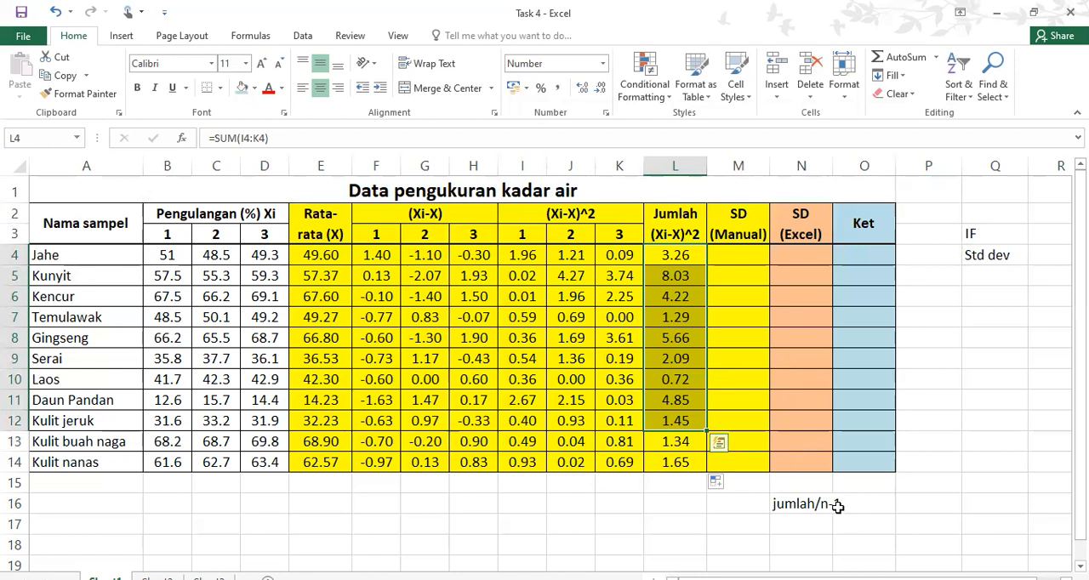
Divide Jahe's sum of squares by n-1 with =L4/2 in M4 and fill the formula down to M14
click(744, 256)
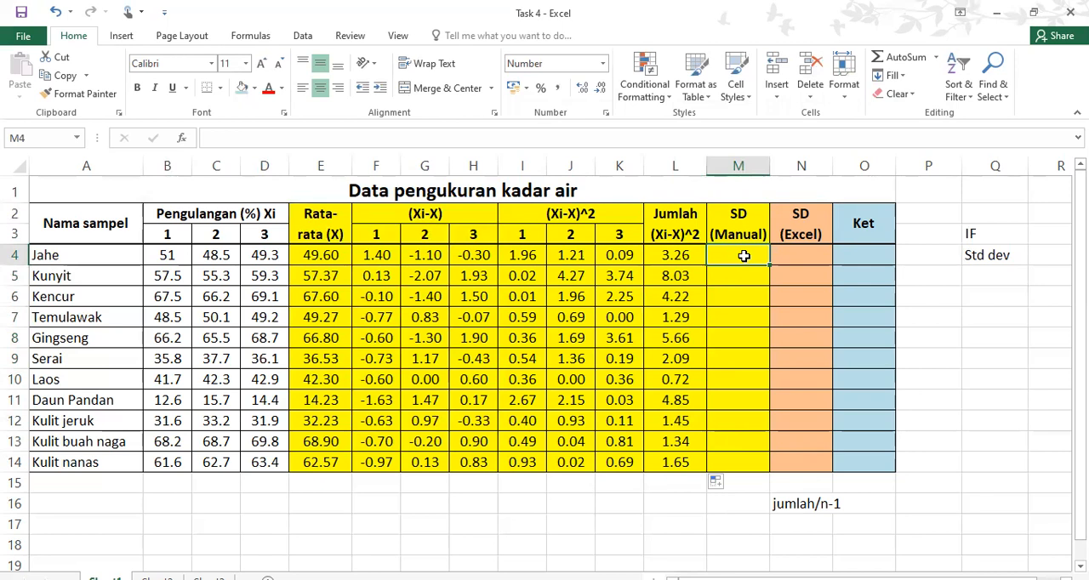
text(=)
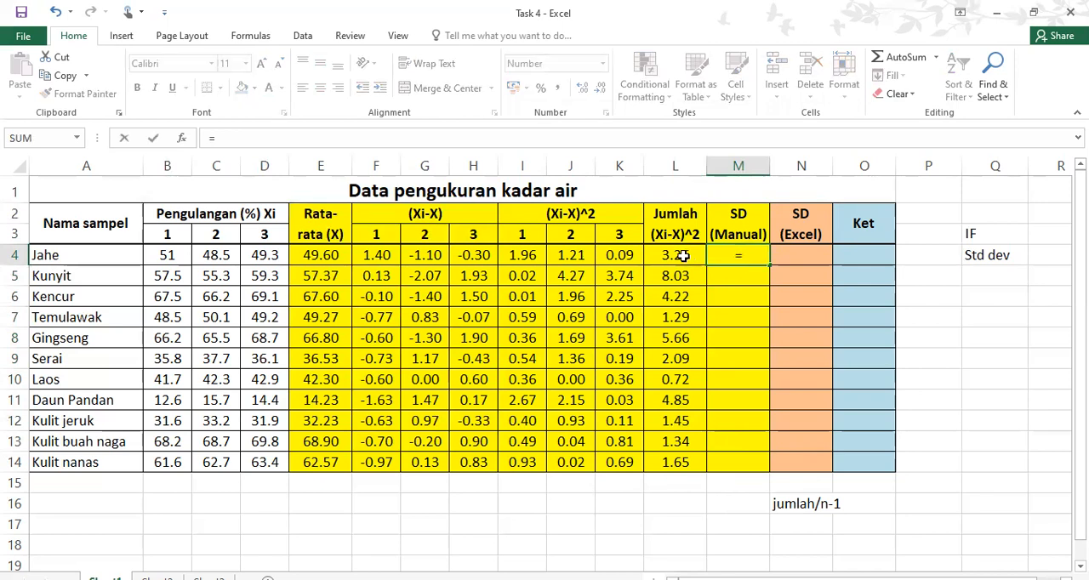
click(672, 256)
text(/)
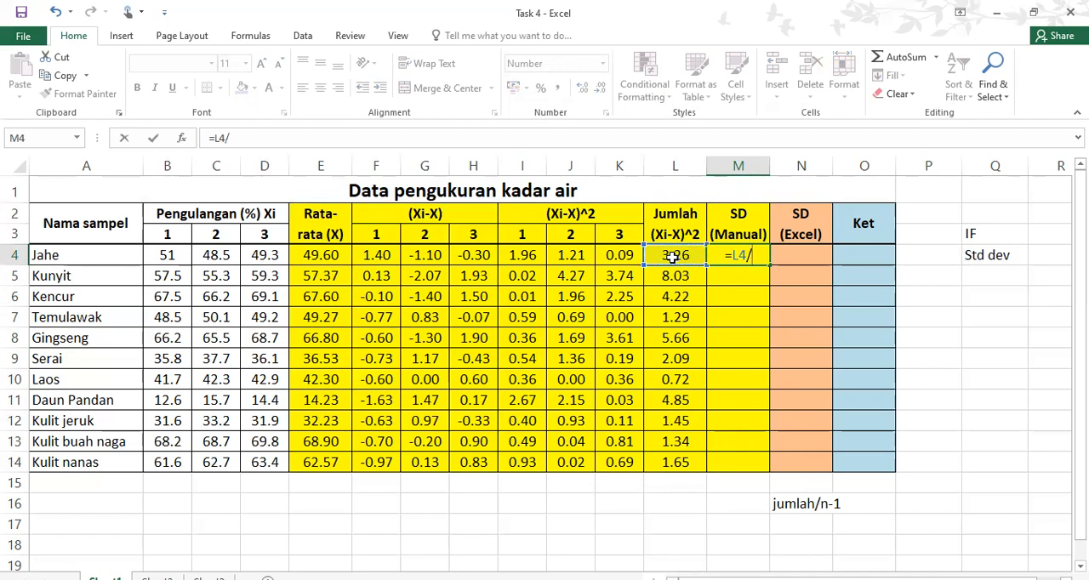
text(2)
key(Return)
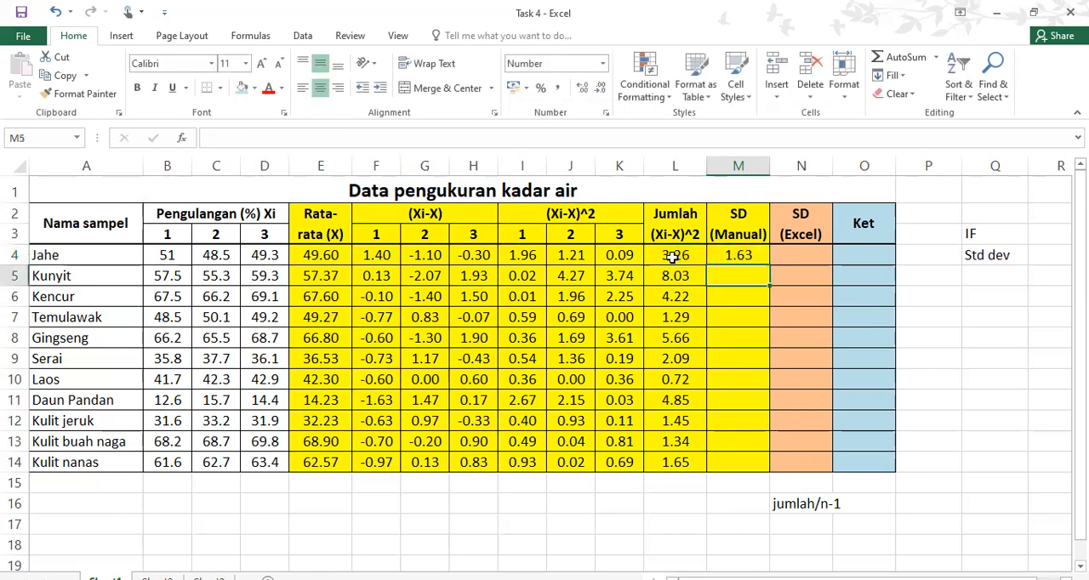
click(756, 254)
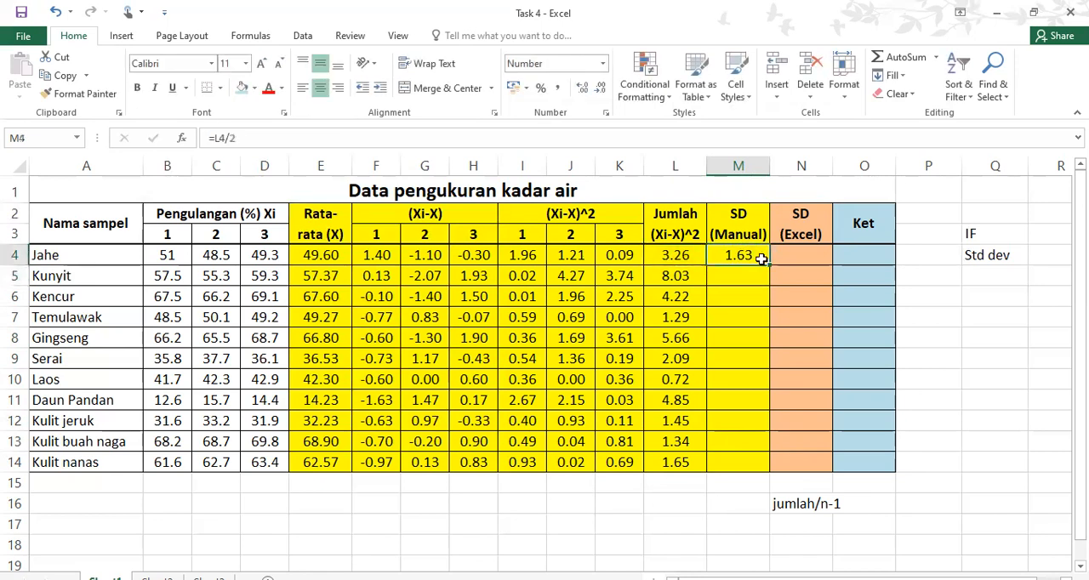
drag(770, 267, 765, 464)
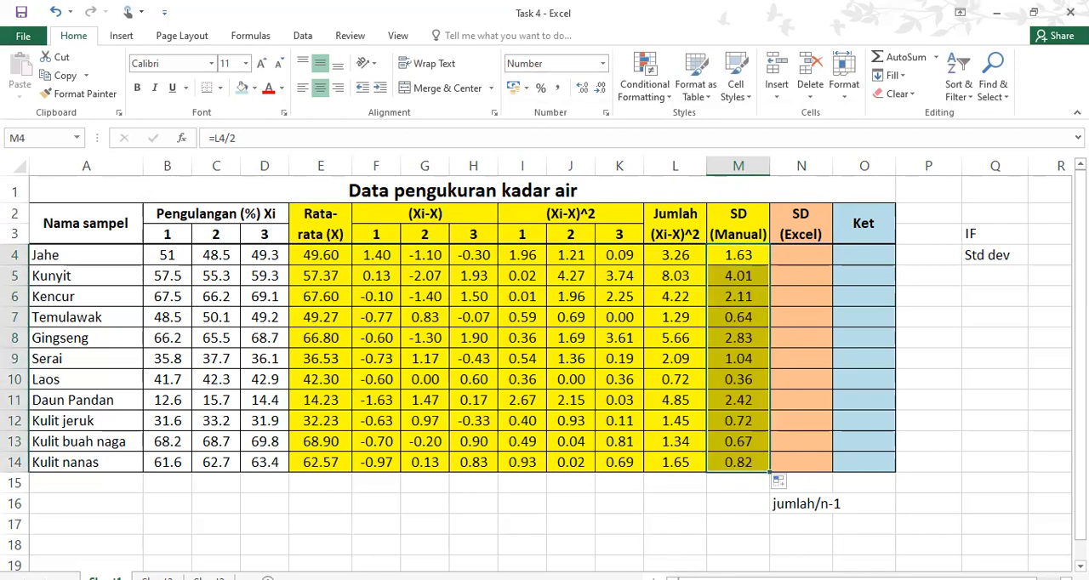
key(Right)
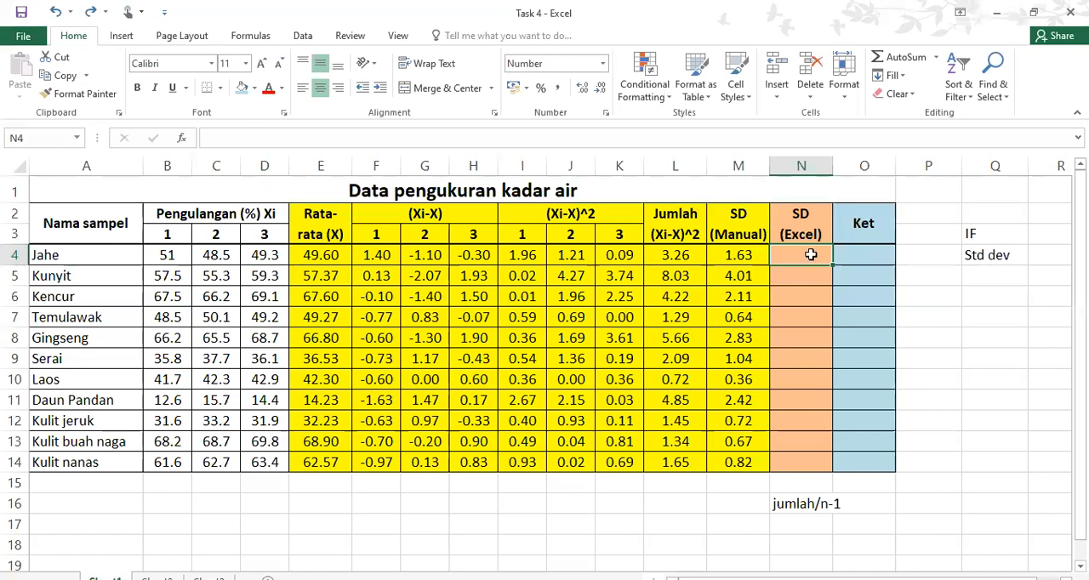
Wrap the manual SD formula in M4 in a square root so it reads =SQRT(L4/2)
click(744, 251)
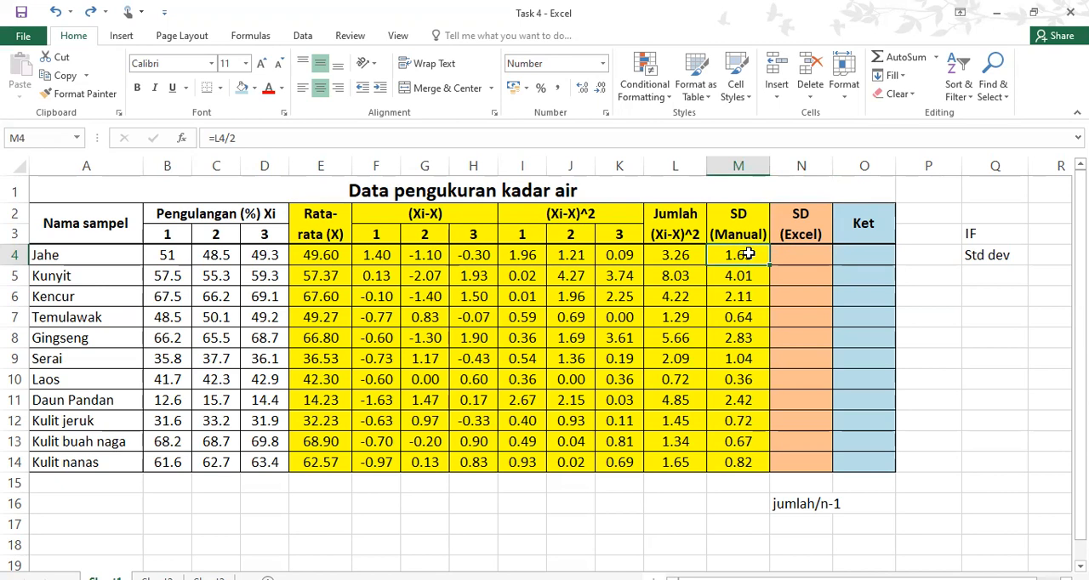
click(216, 137)
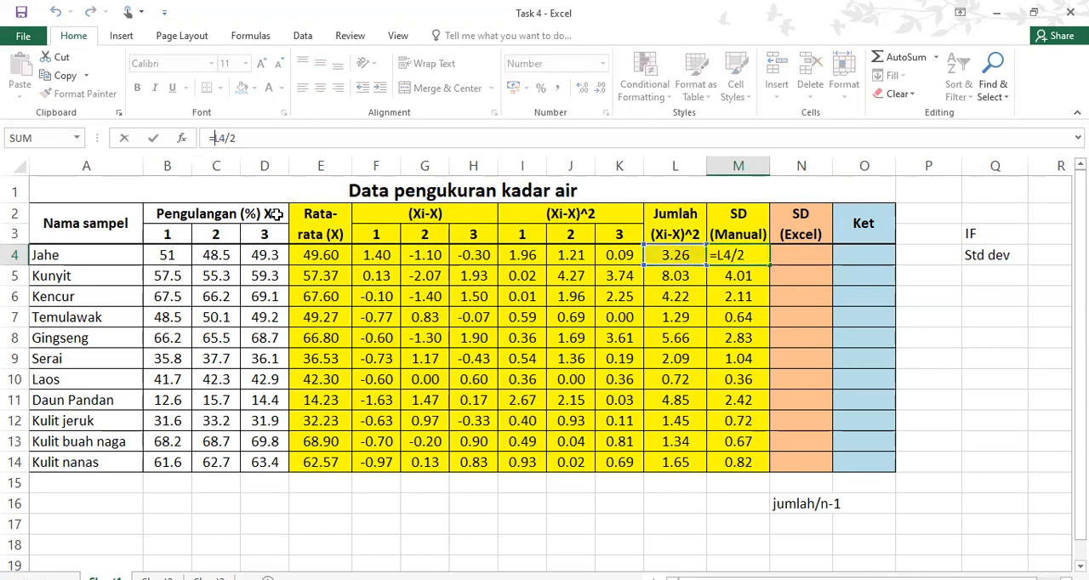
text(S)
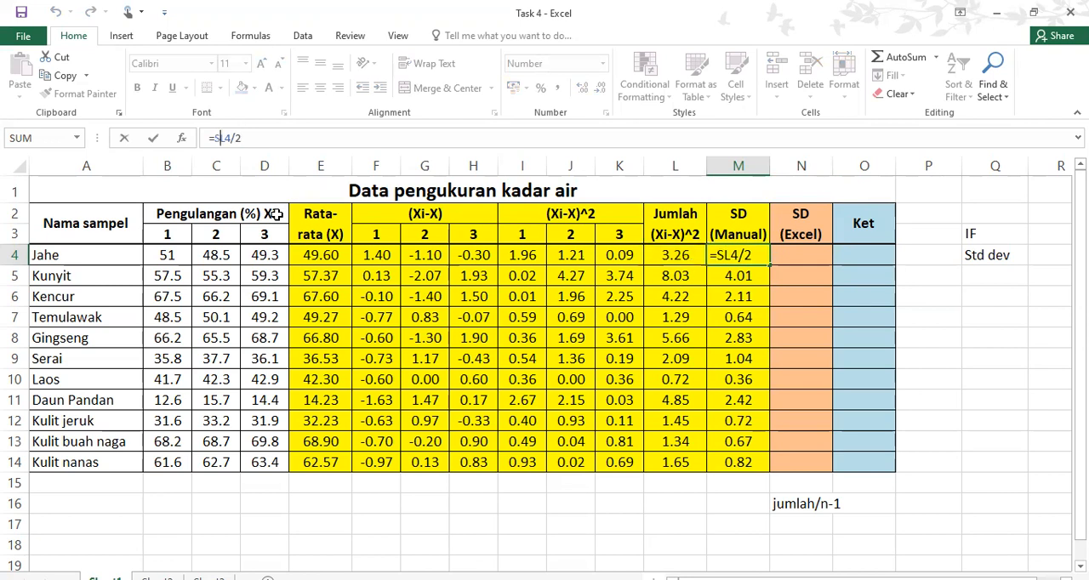
text(QRT)
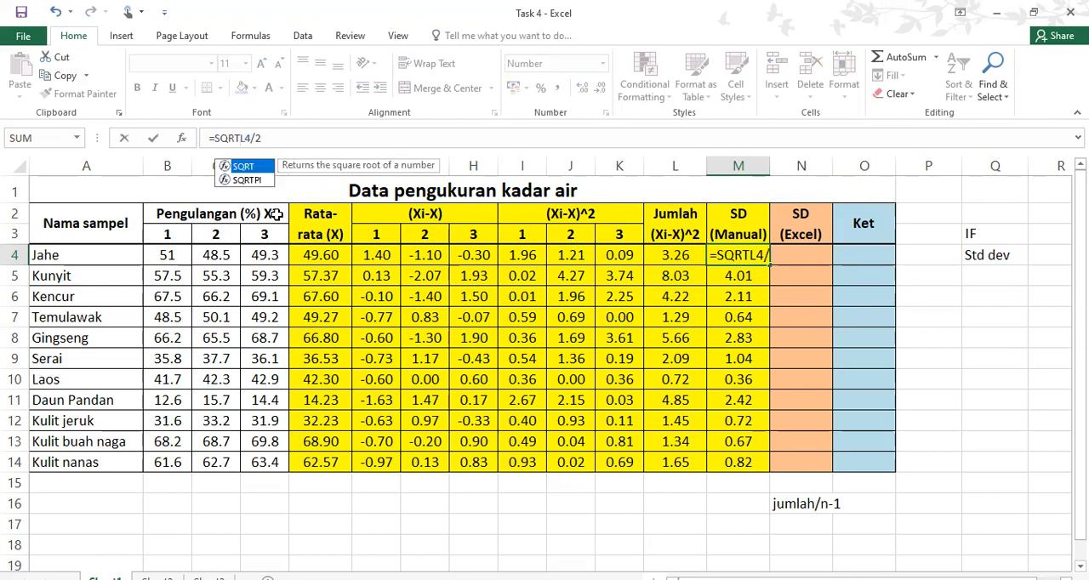
text(()
click(277, 138)
text())
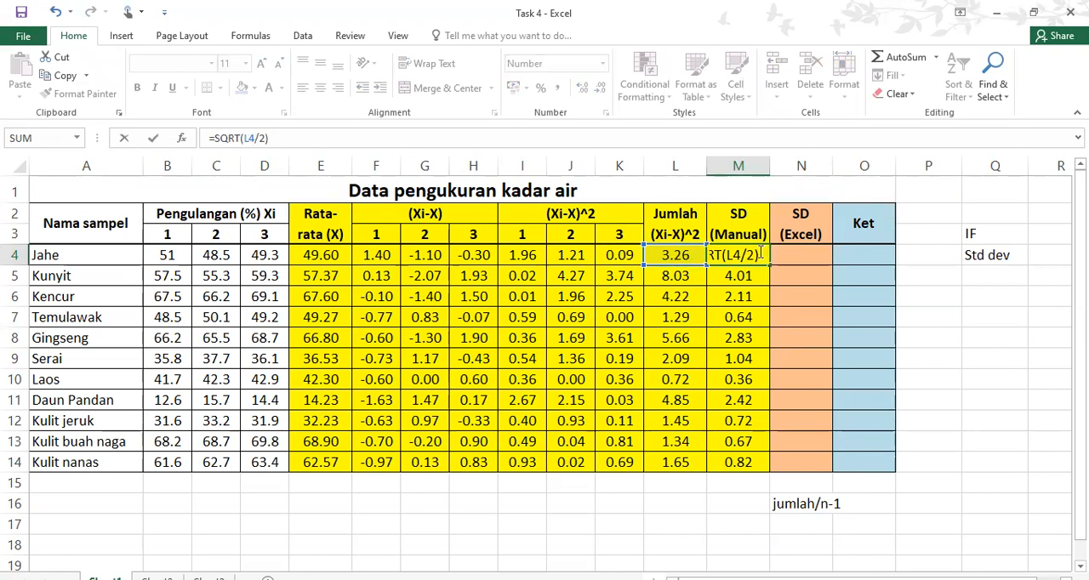
key(Return)
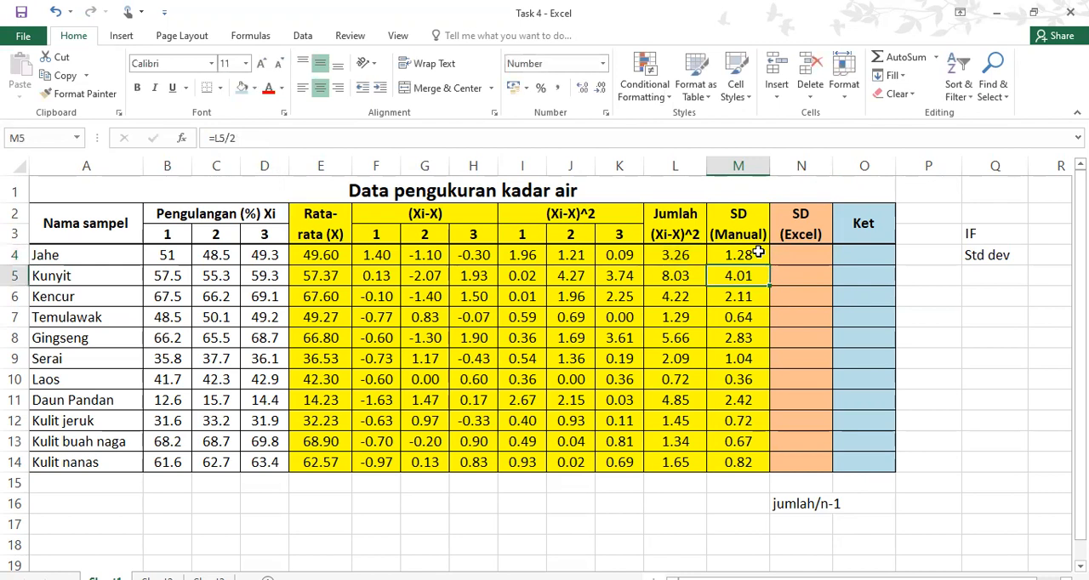
Fill the square root formula from M4 down to M14
click(758, 252)
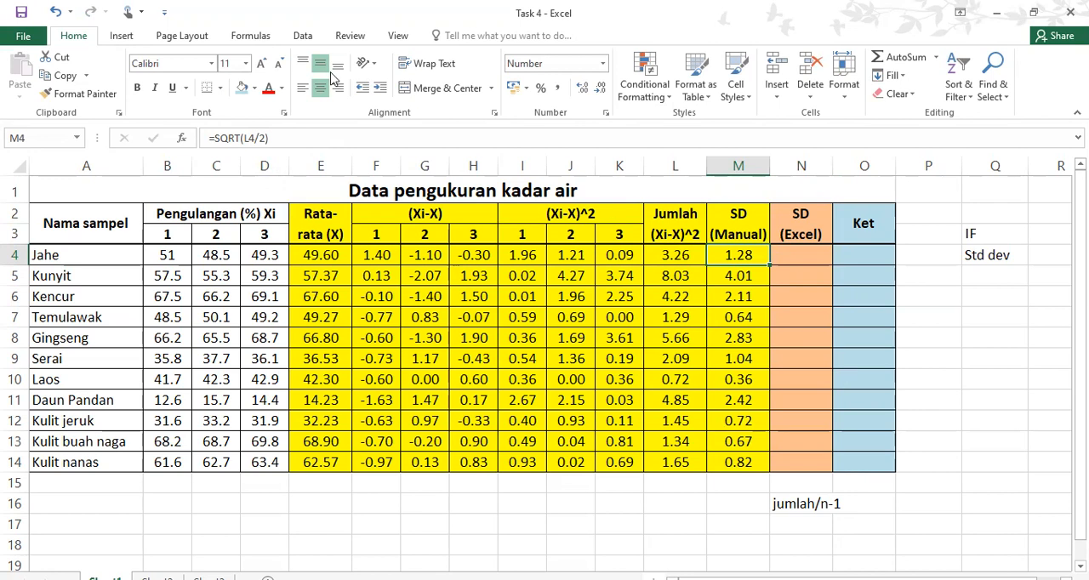
drag(215, 138, 242, 138)
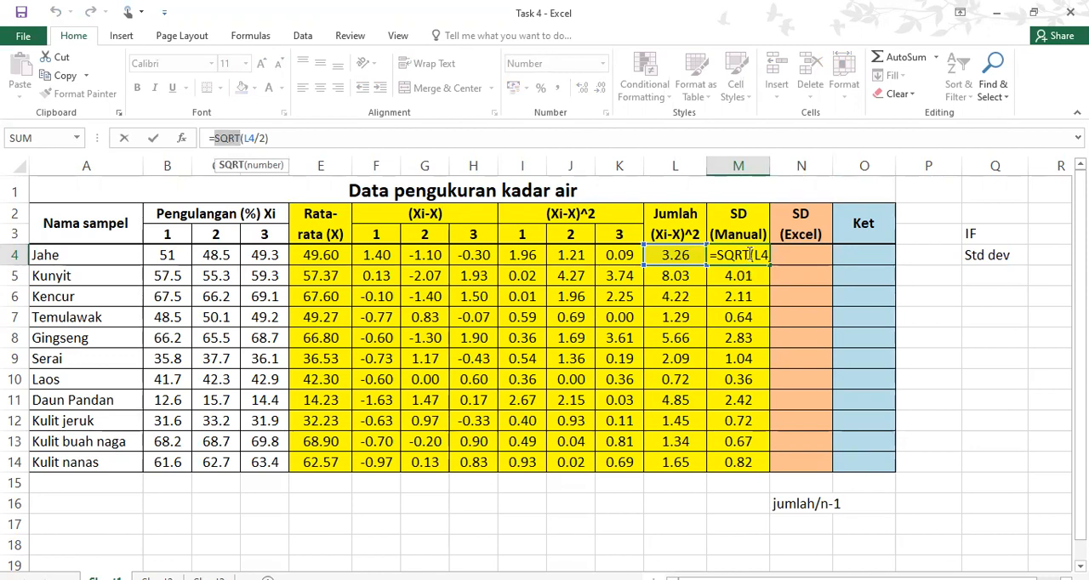
key(Return)
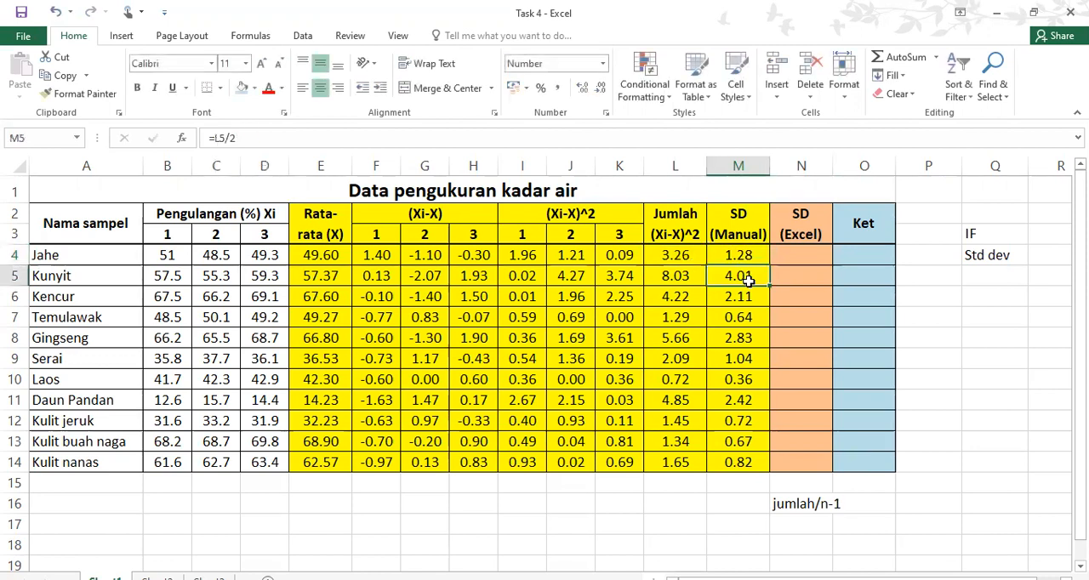
click(756, 257)
drag(770, 266, 754, 468)
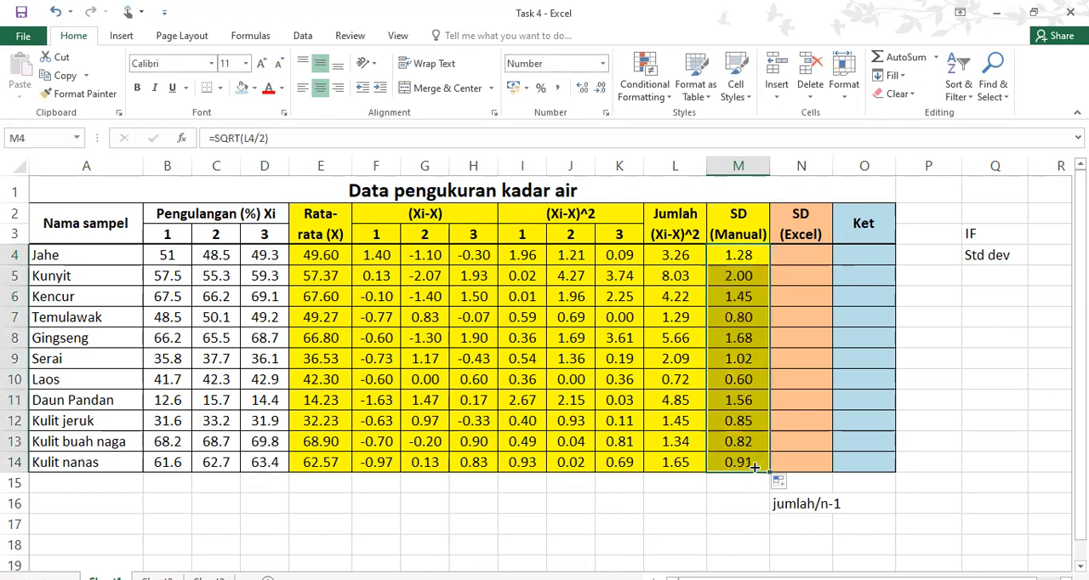
Hide the yellow manual calculation columns E through M
click(814, 257)
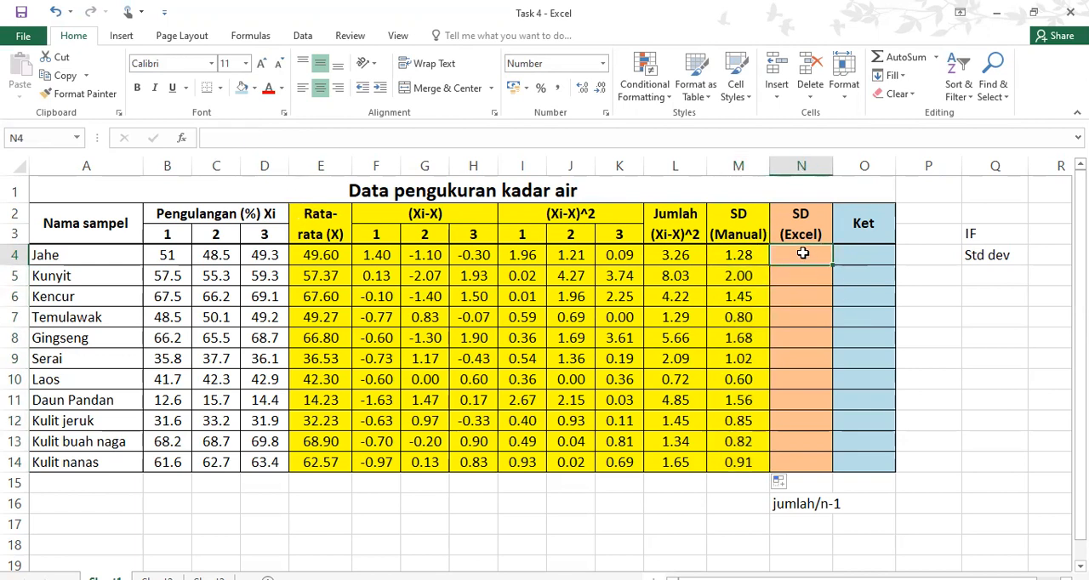
click(320, 166)
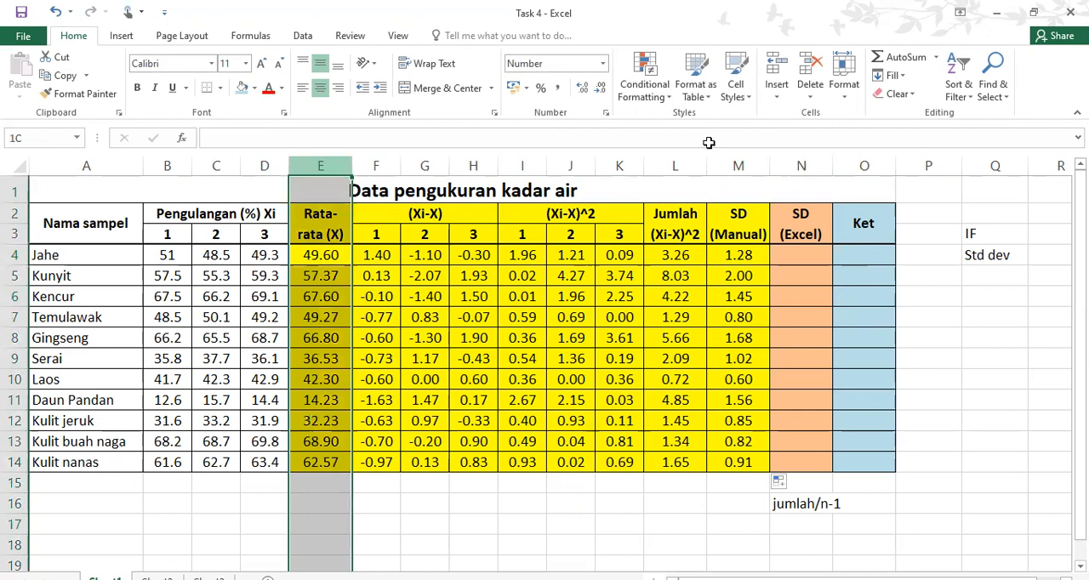
shift+click(733, 163)
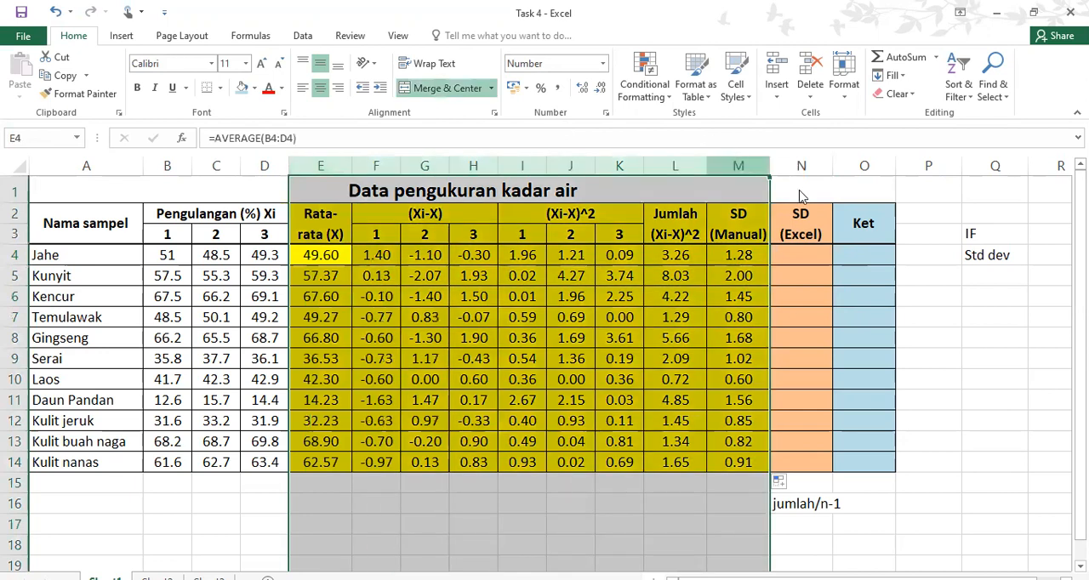
right_click(737, 165)
click(774, 368)
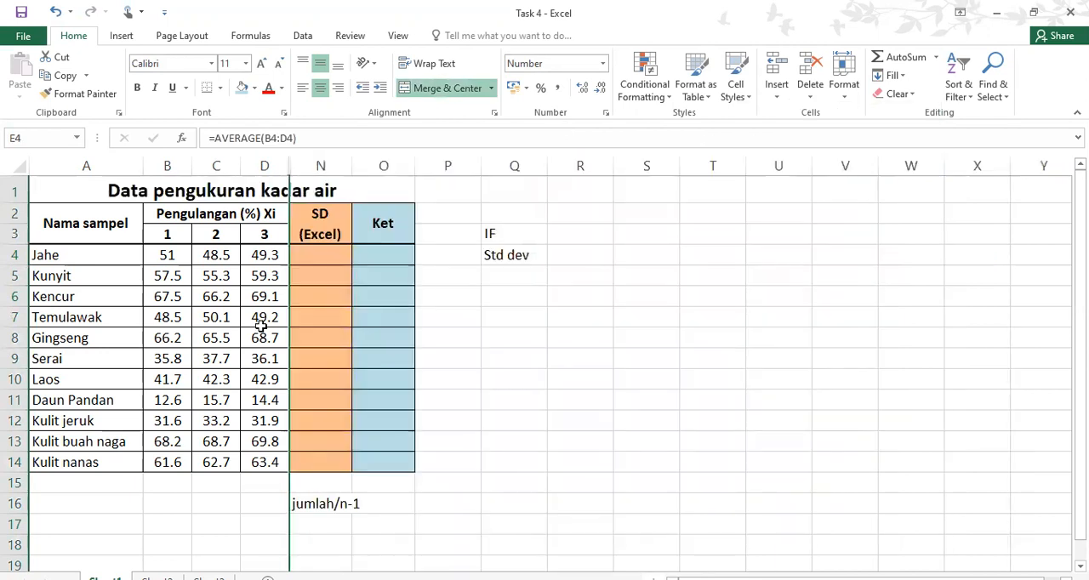
Calculate Jahe's Excel standard deviation in N4 with =STDEV(B4:D4)
drag(167, 256, 267, 462)
click(330, 260)
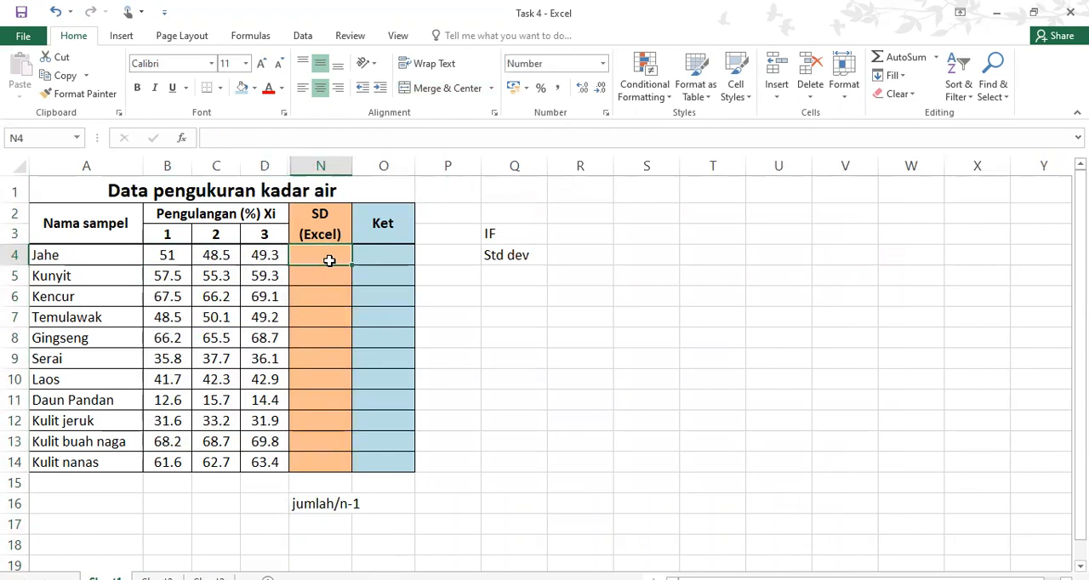
text(=)
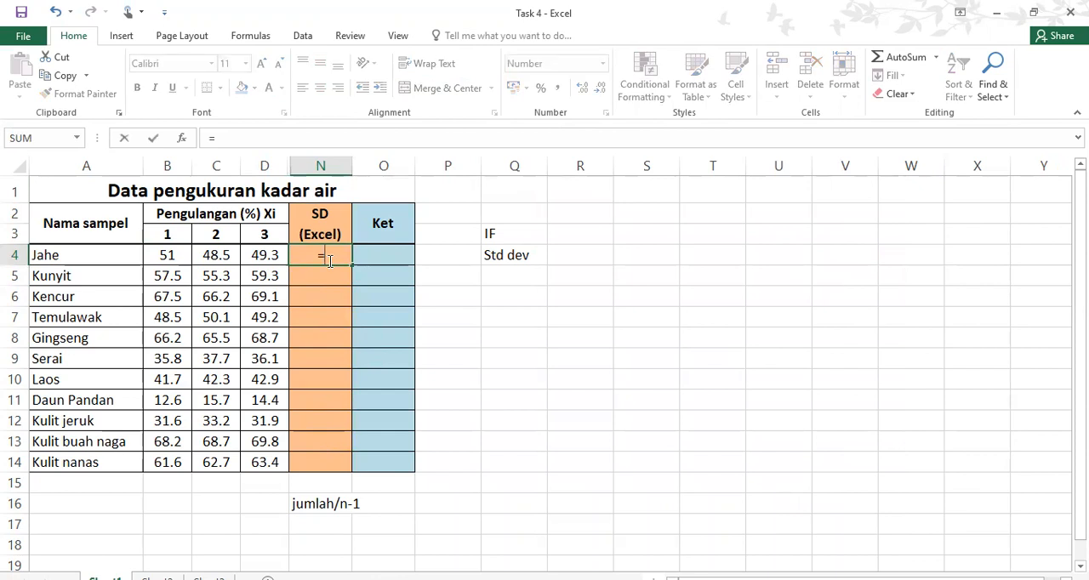
text(stde)
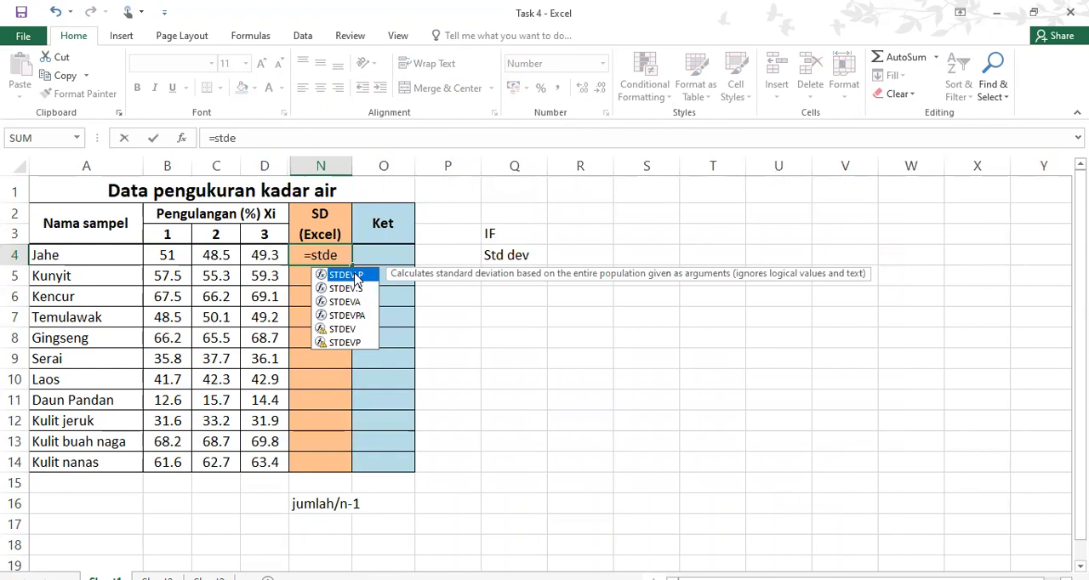
double_click(344, 337)
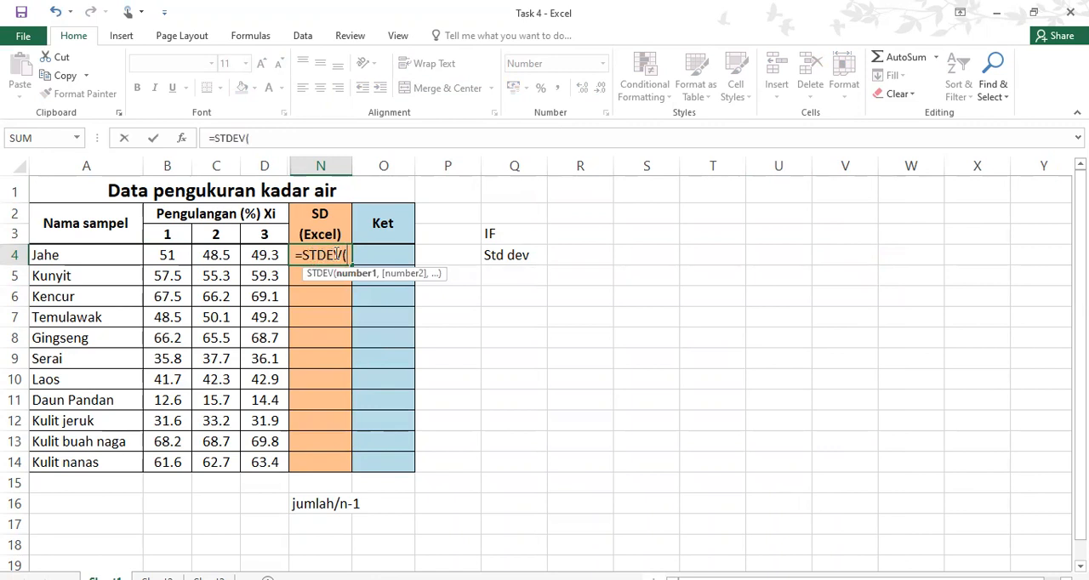
click(170, 258)
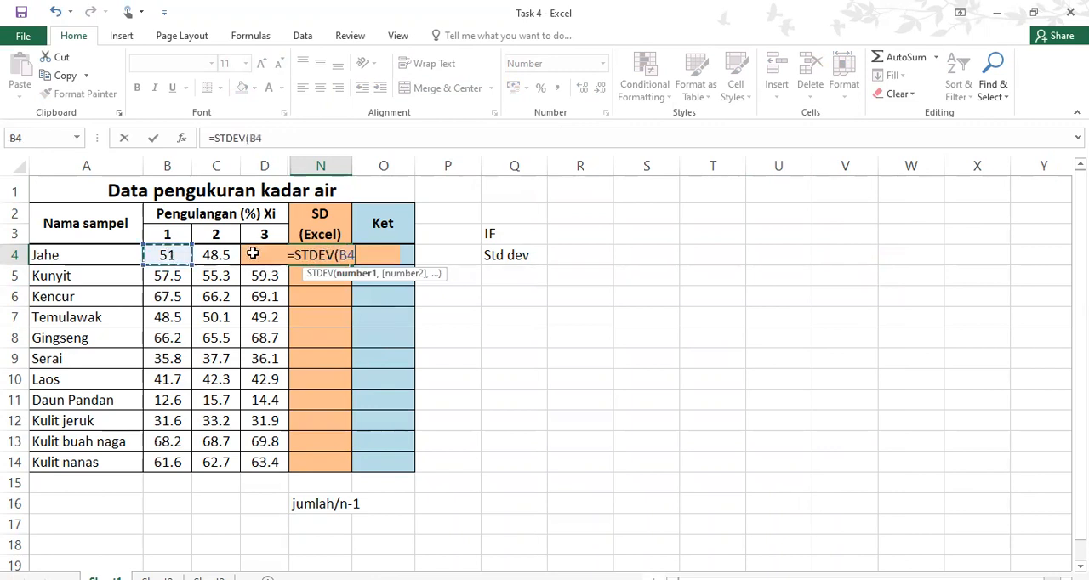
shift+click(253, 253)
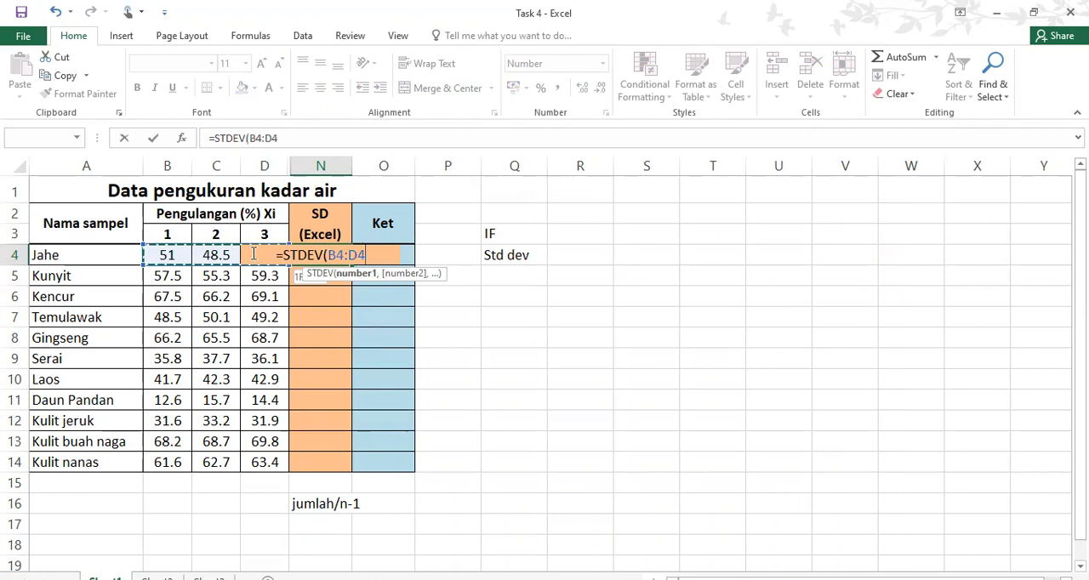
text())
key(Return)
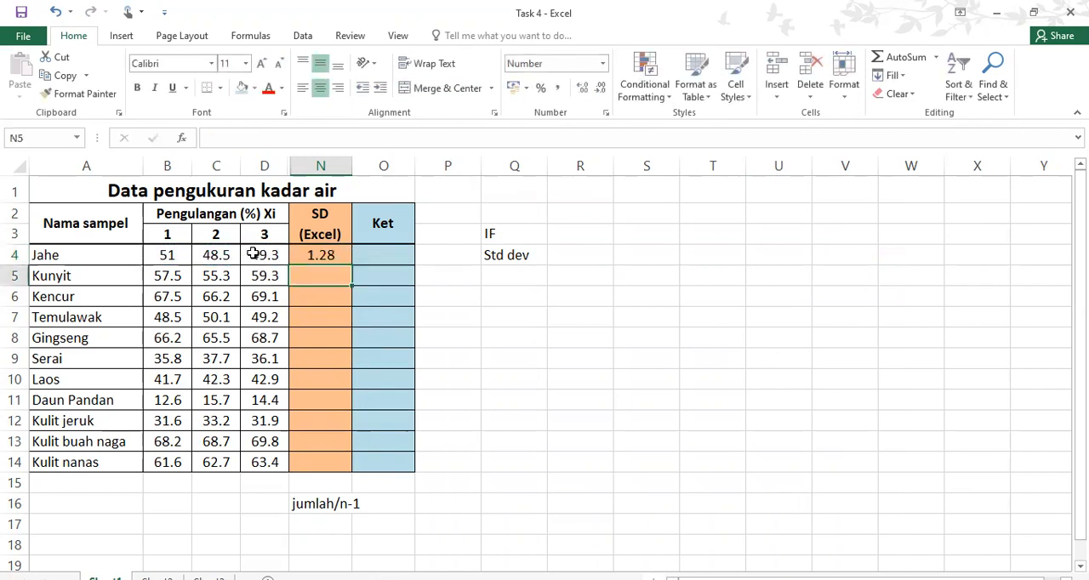
Fill the STDEV formula from N4 down to N14
click(336, 257)
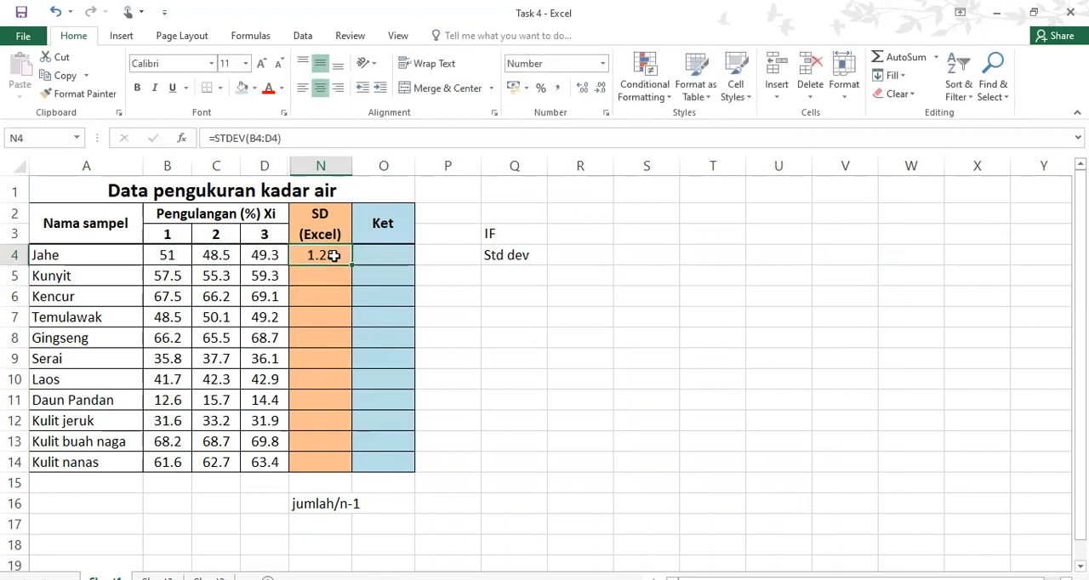
drag(349, 264, 347, 477)
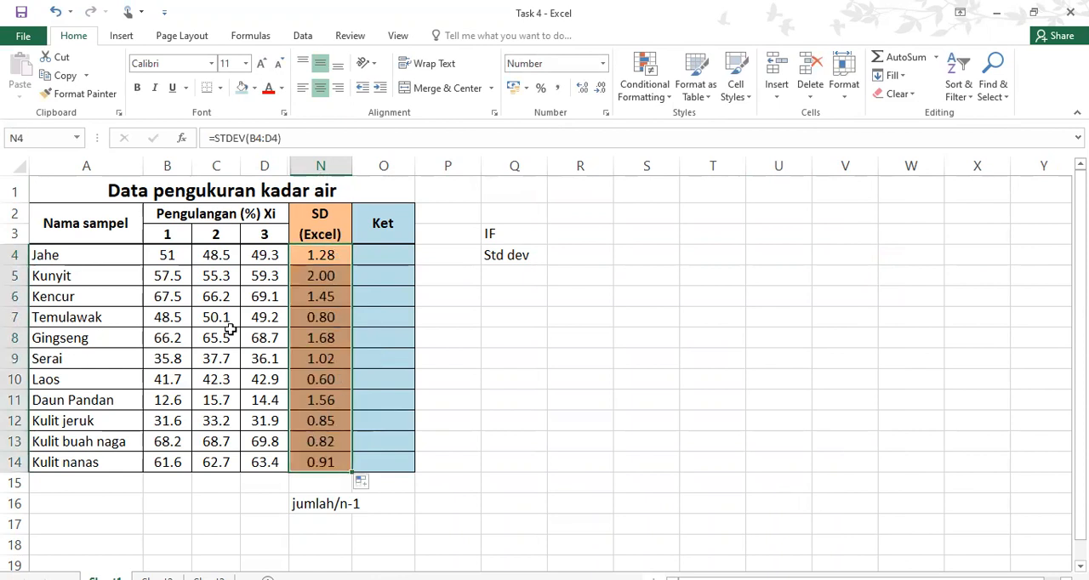
click(340, 255)
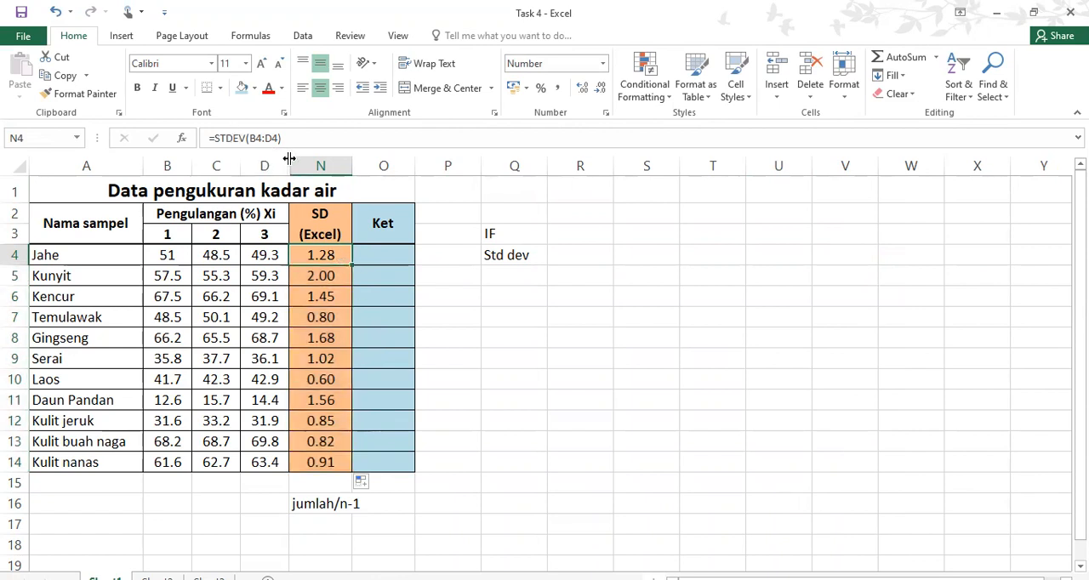
click(286, 159)
drag(288, 156, 291, 157)
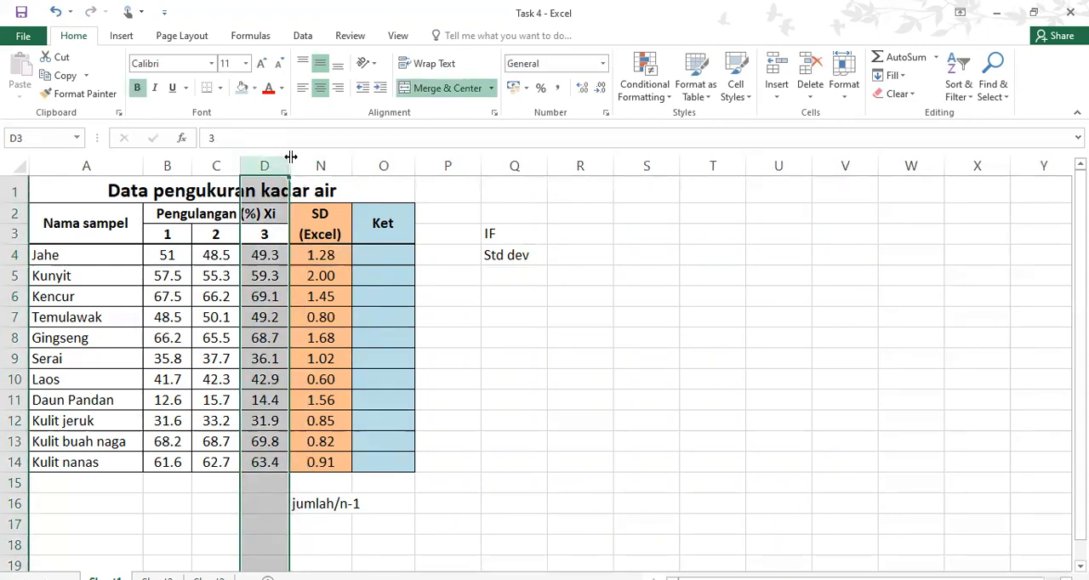
right_click(291, 158)
key(Escape)
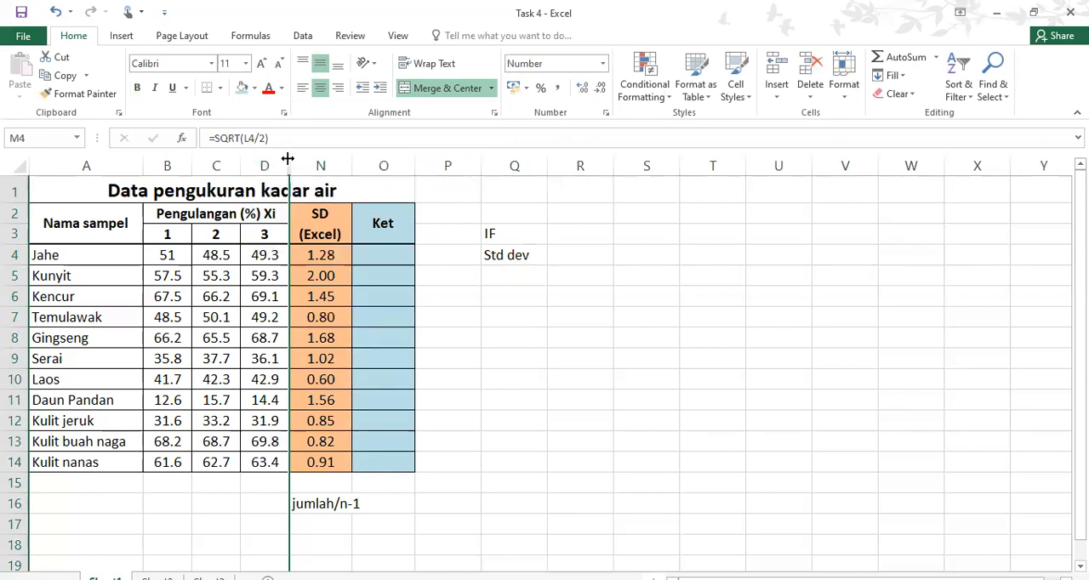
right_click(287, 160)
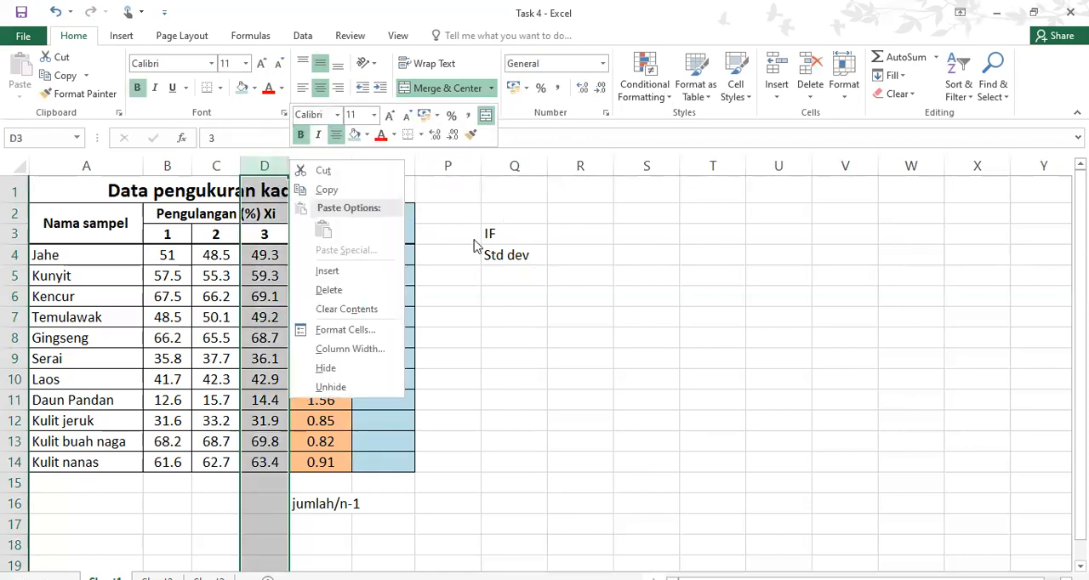
key(Escape)
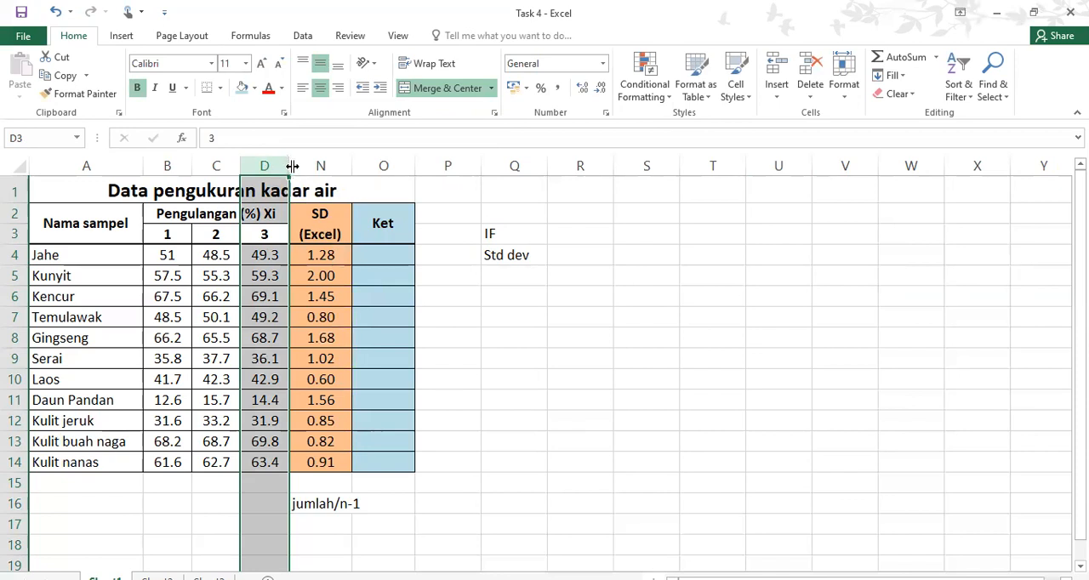
Undo the SD (Excel) entries and the hiding of columns E through M
key(ctrl+z)
key(ctrl+z)
key(ctrl+z)
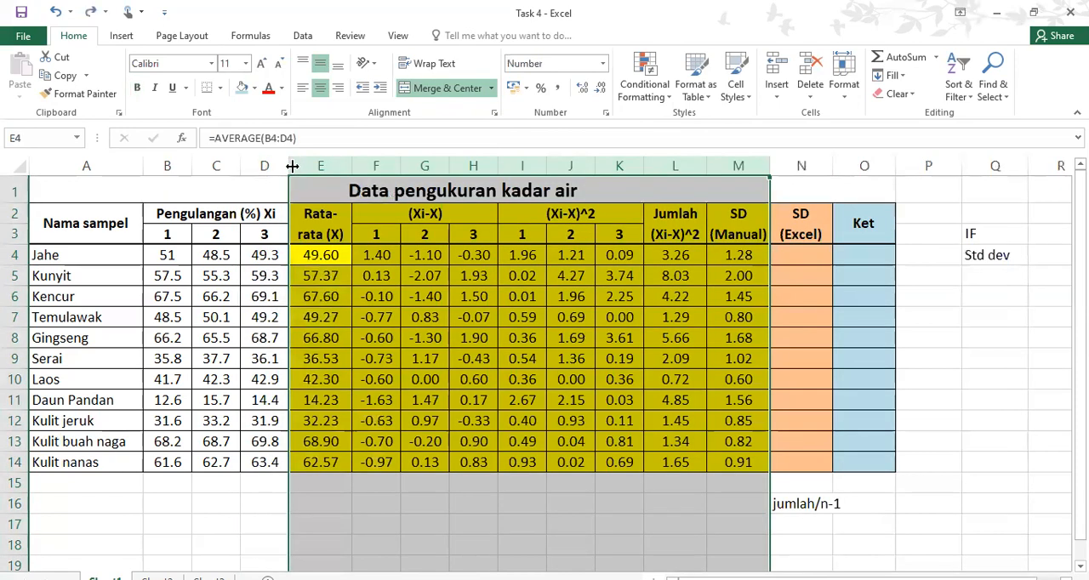
Enter =STDEV(B4:D4) in N4 for Jahe's SD (Excel) and fill the formula down to N14
click(809, 254)
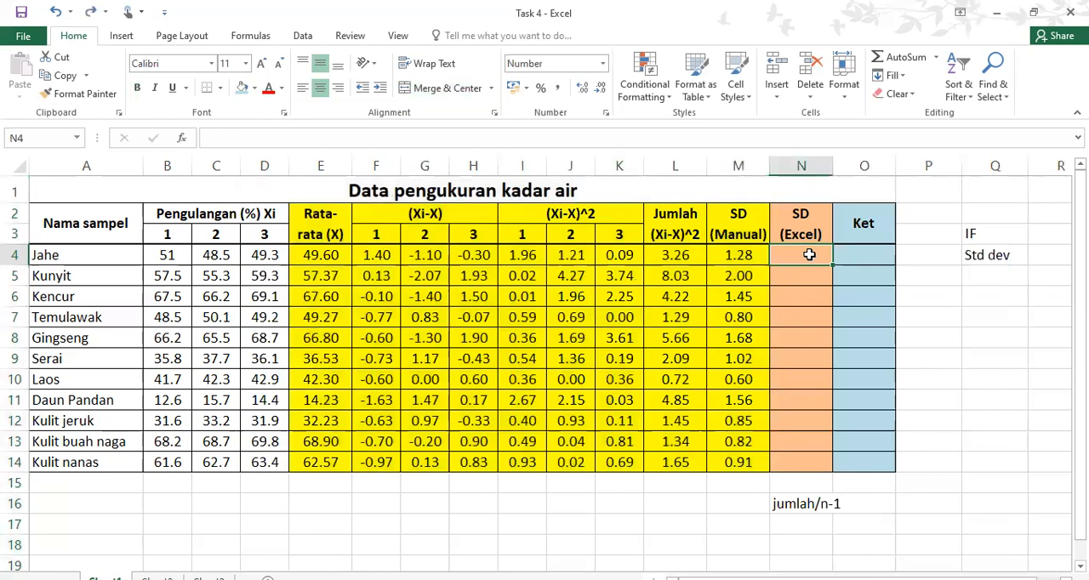
text(=s)
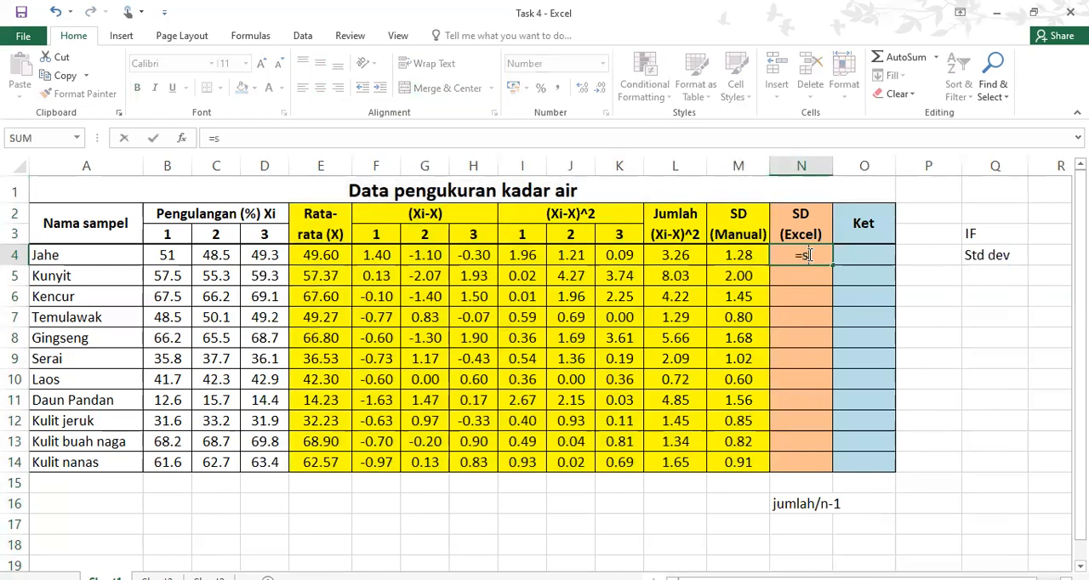
text(tdev()
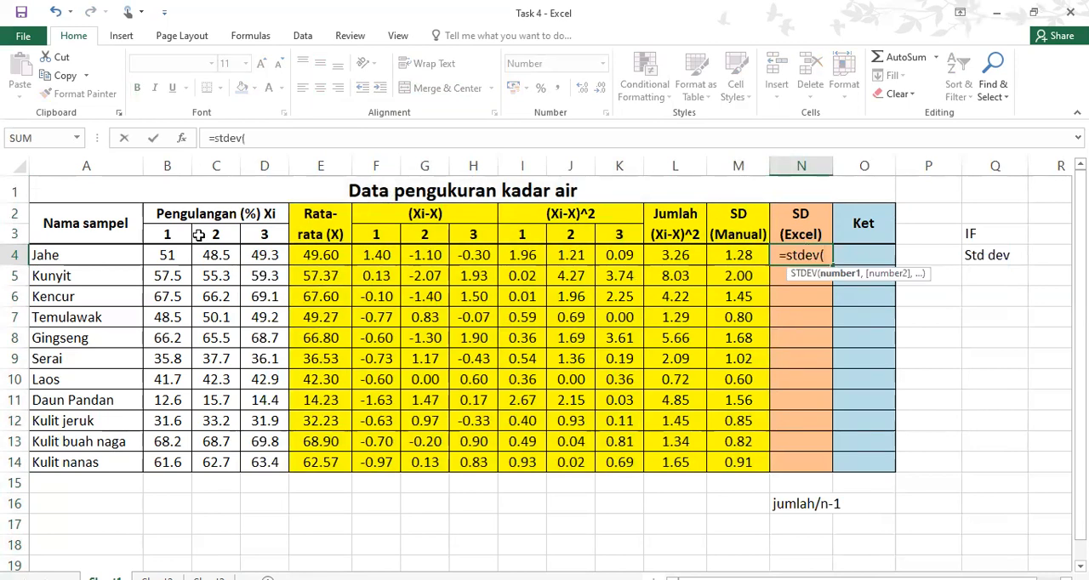
drag(172, 255, 260, 255)
key(Return)
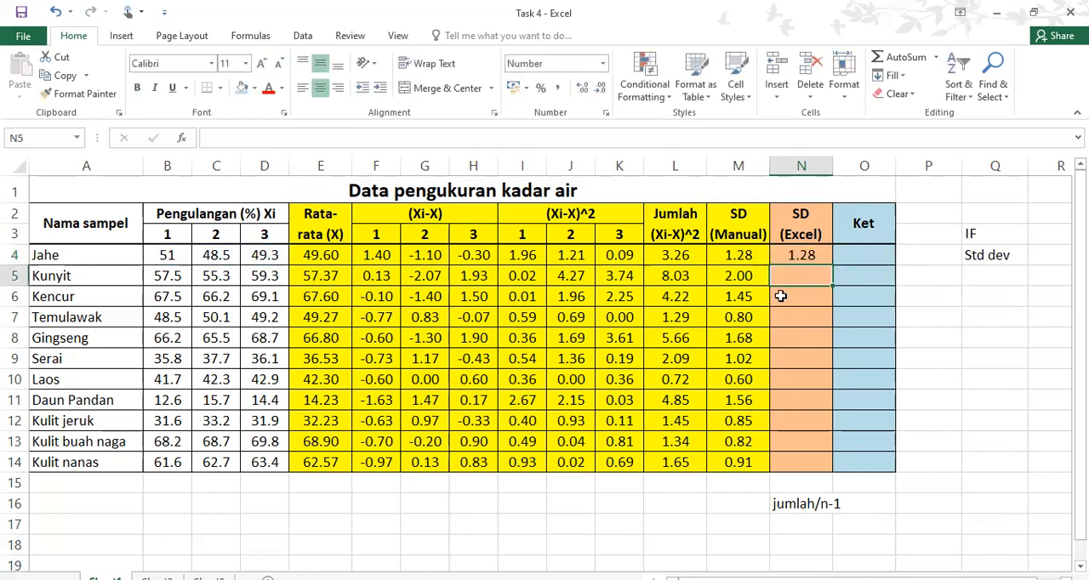
click(795, 254)
drag(834, 265, 821, 466)
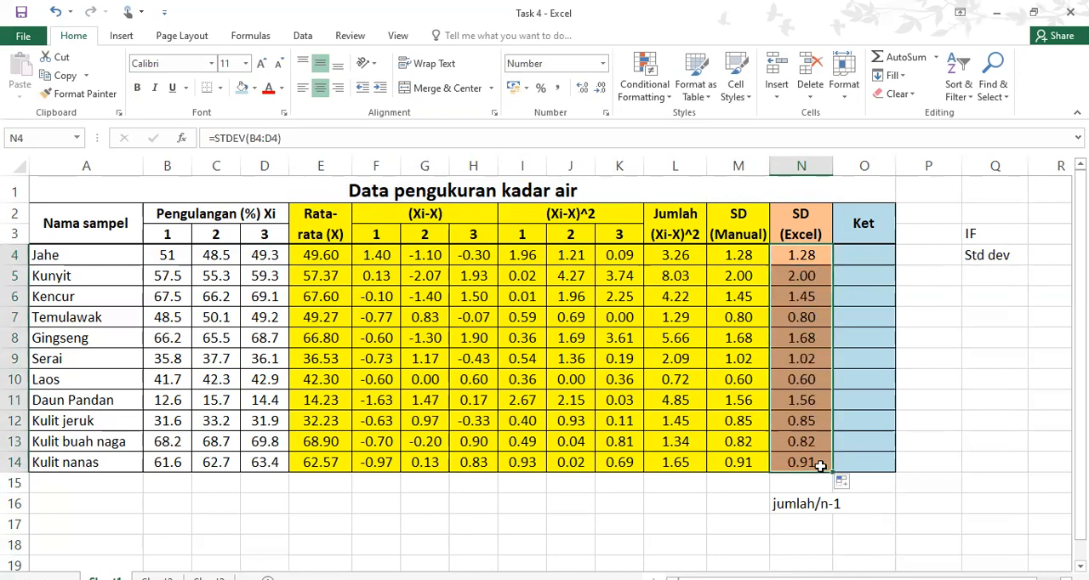
Compare the SD (Excel) column with the yellow manual calculation columns E through M
drag(806, 182, 827, 453)
click(887, 230)
drag(809, 223, 817, 467)
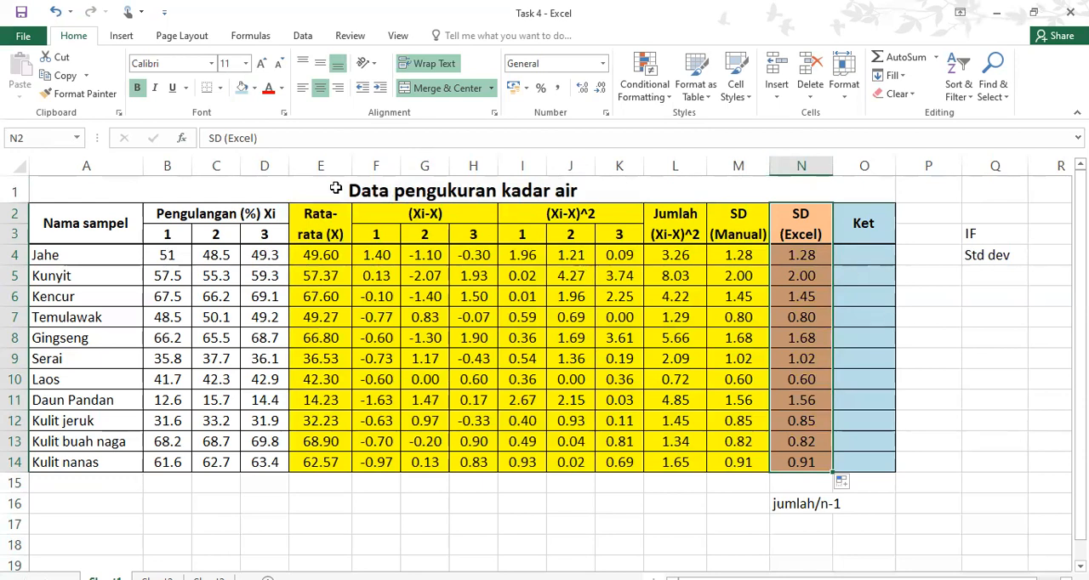
drag(315, 223, 733, 474)
click(472, 254)
click(313, 216)
drag(312, 216, 744, 461)
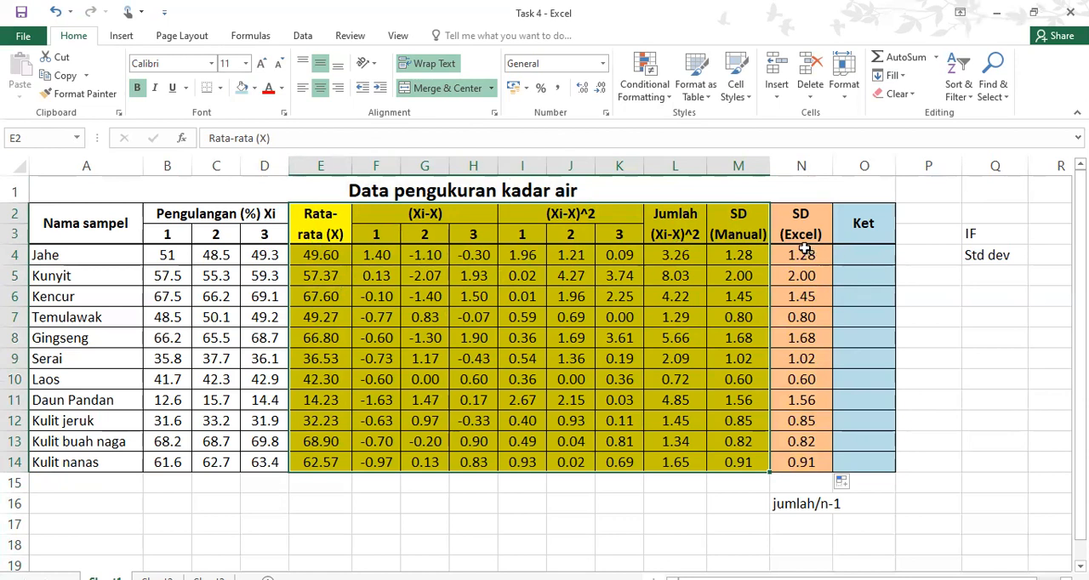
drag(813, 256, 819, 421)
Start an IF formula in Jahe's Ket cell O4 that returns "rendah" when N4<1
click(882, 250)
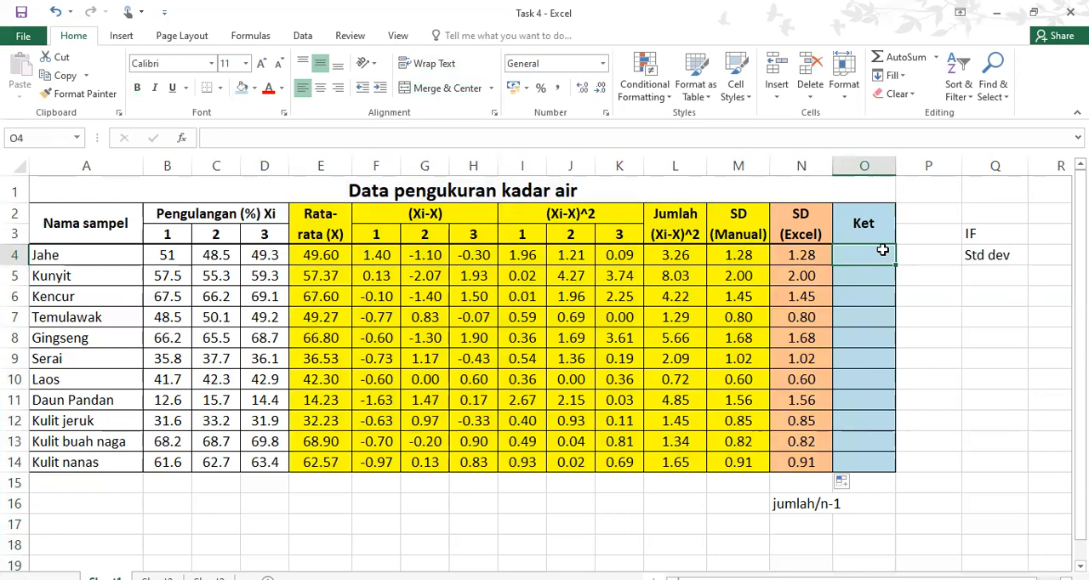
text(=)
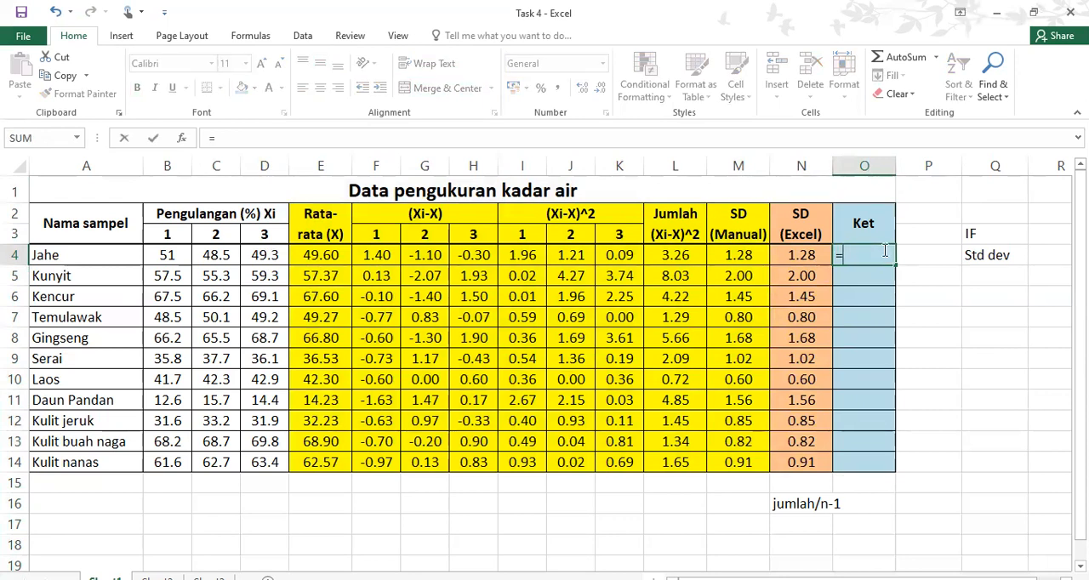
text(if)
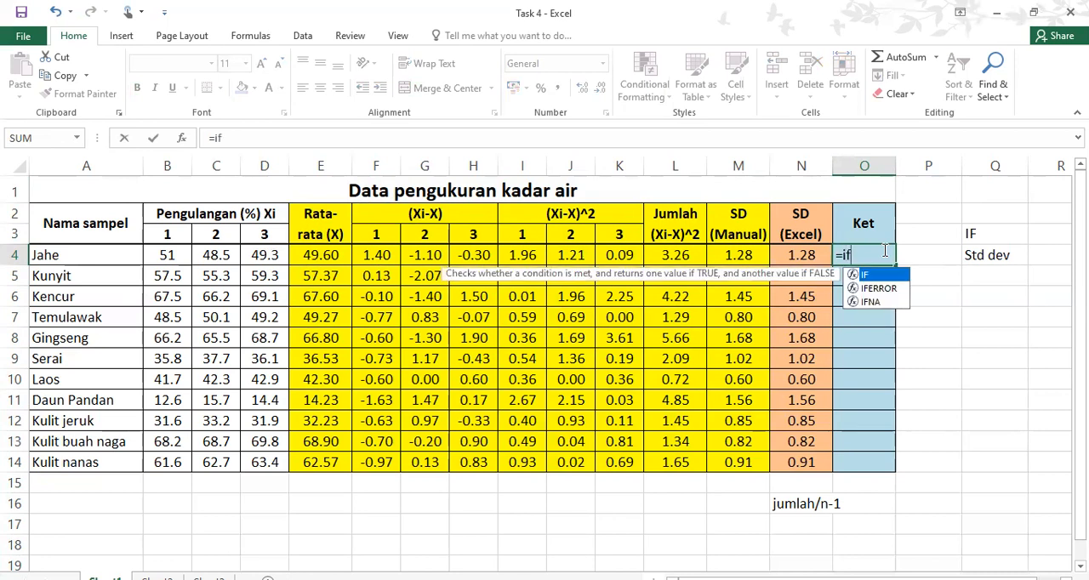
text(()
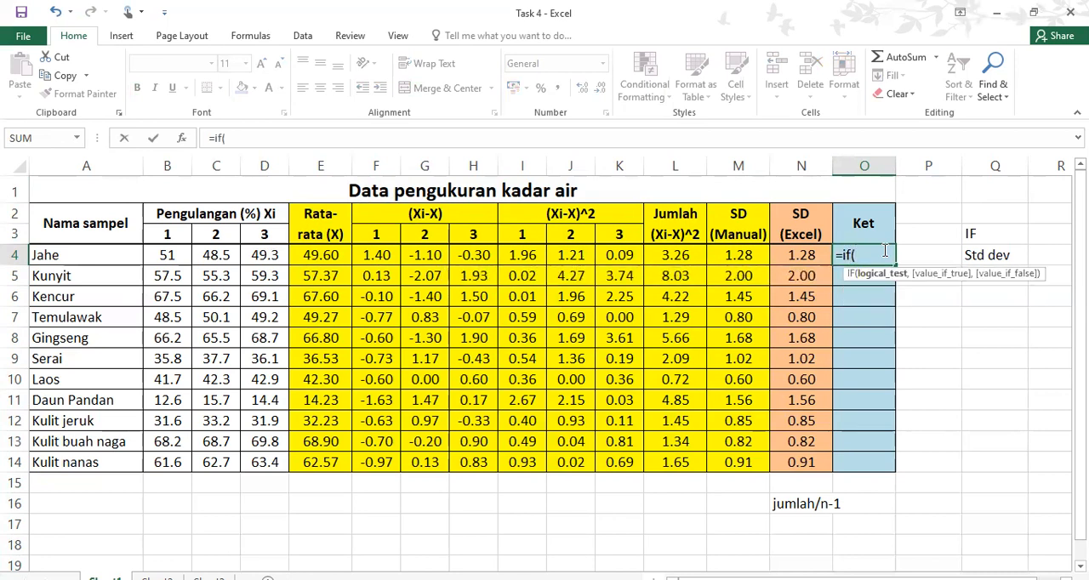
click(801, 255)
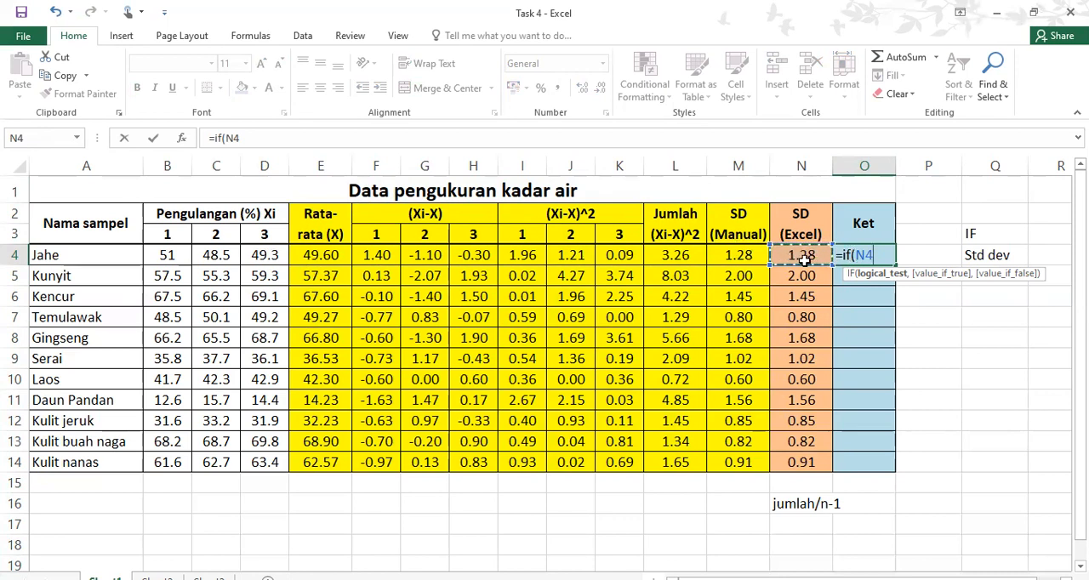
text(<1)
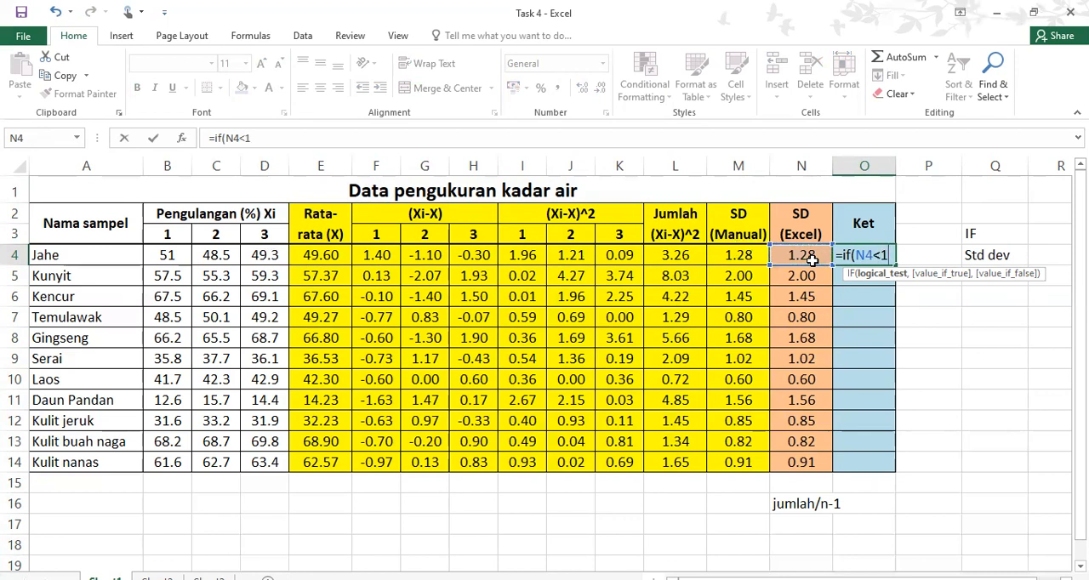
text(,)
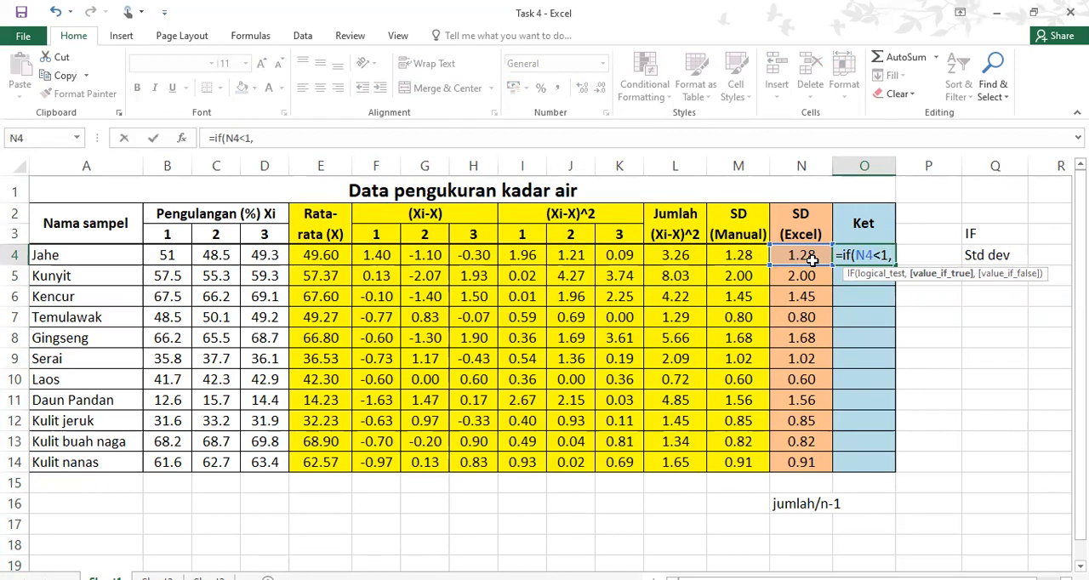
text(")
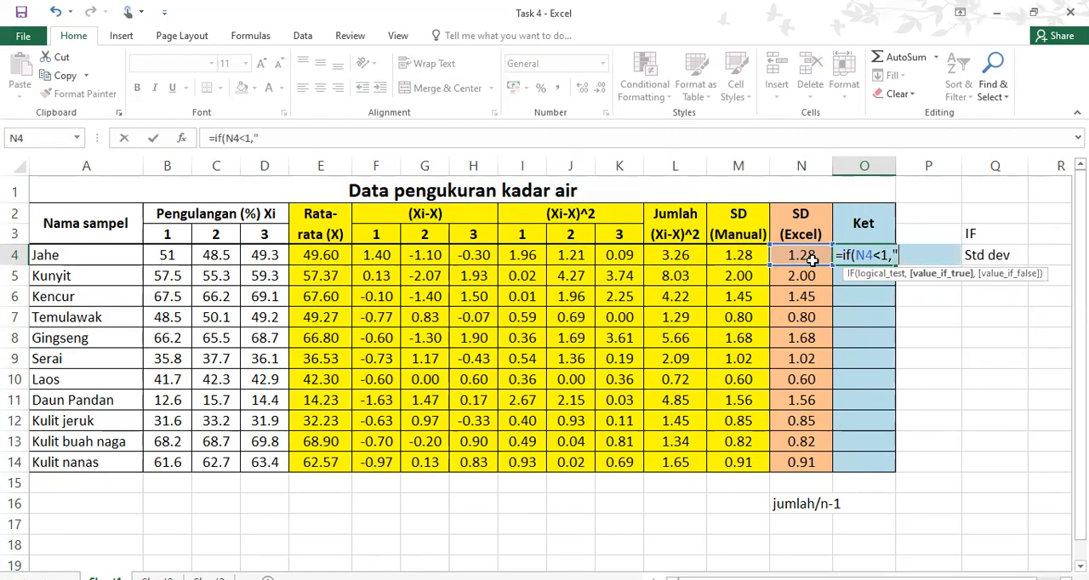
text(rendah")
Nest a second IF in Jahe's Ket formula in O4 that returns "sedang" when N4<2
text(,i)
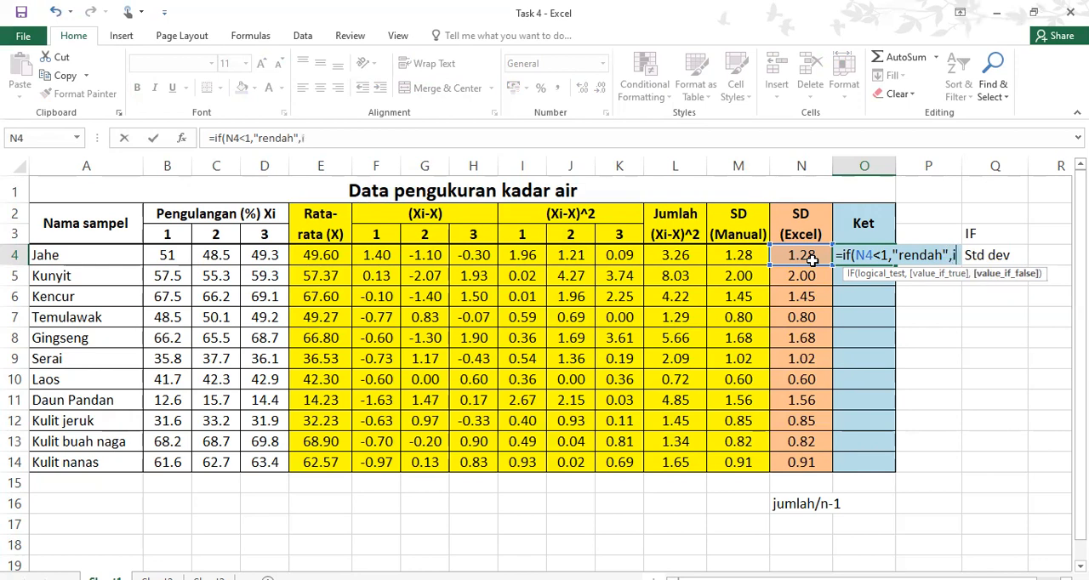
text(f)
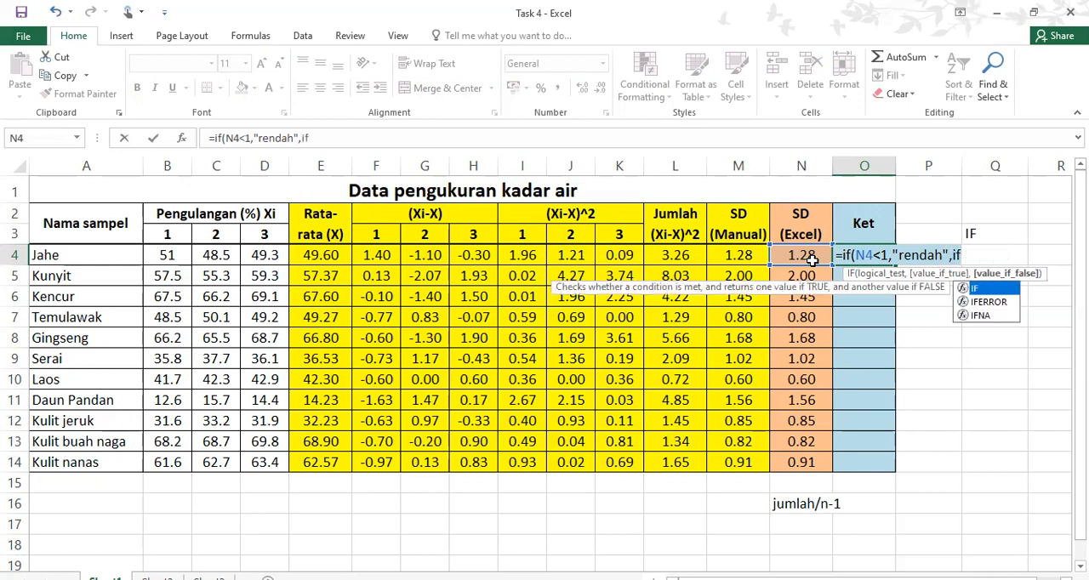
text(()
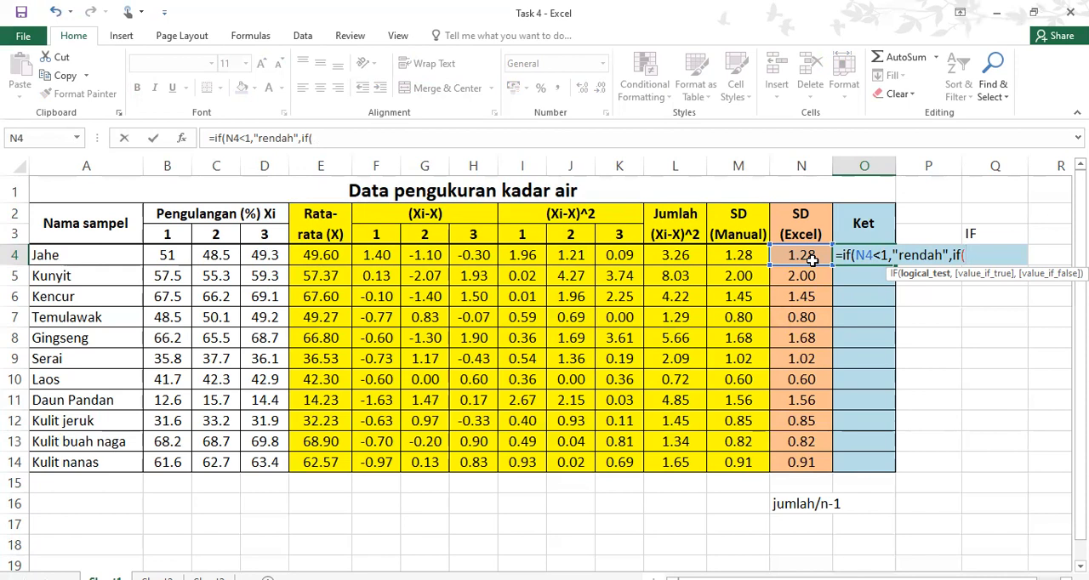
click(808, 258)
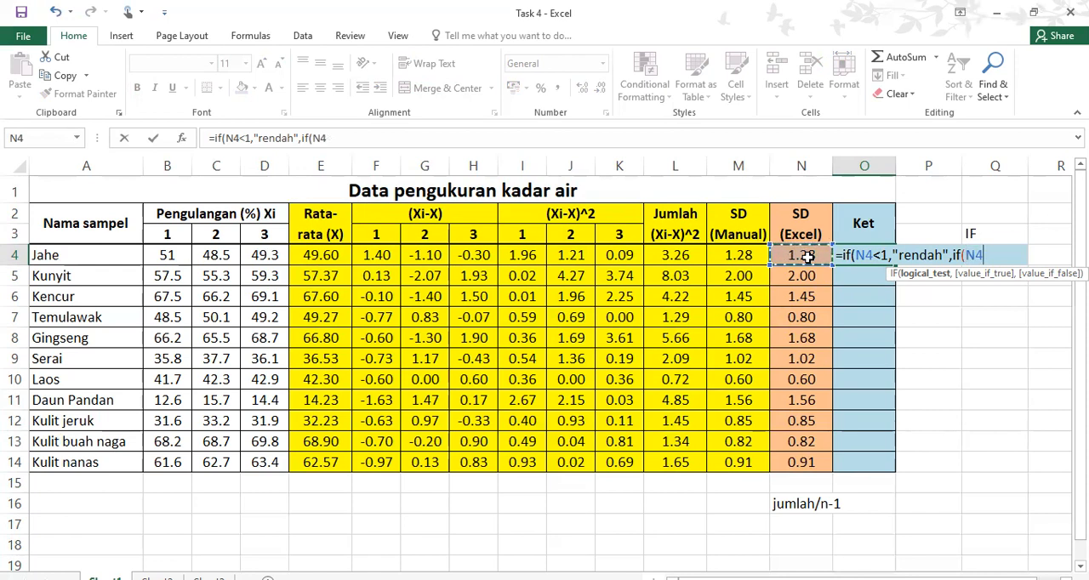
text(<2,)
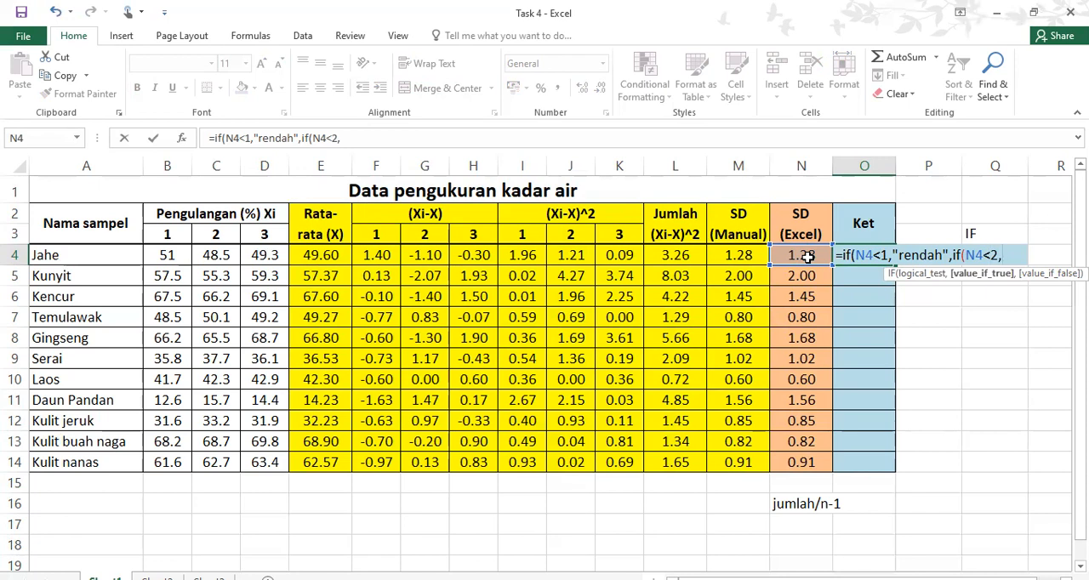
text("sedang",)
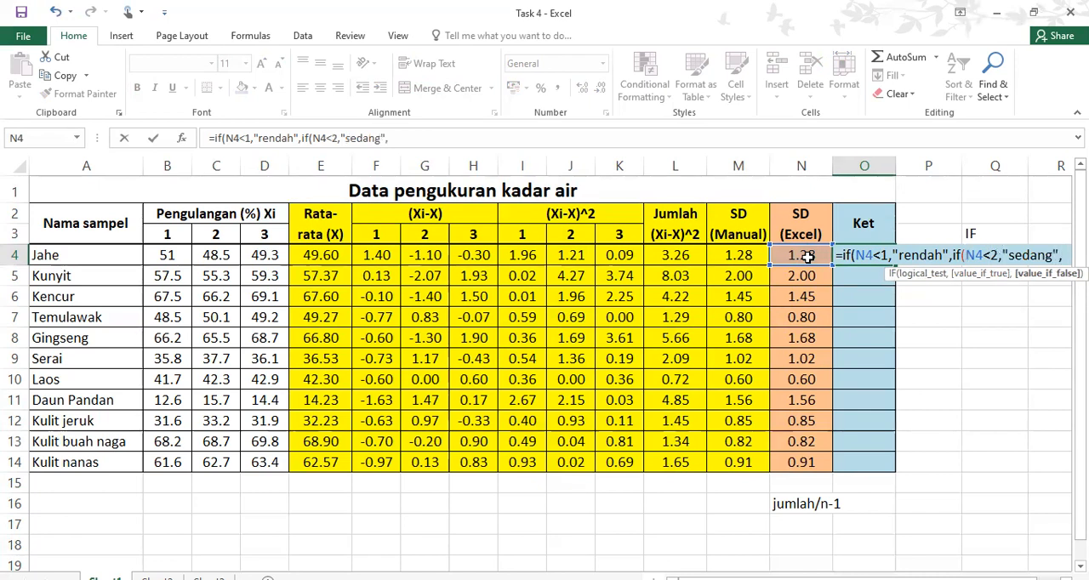
text(if)
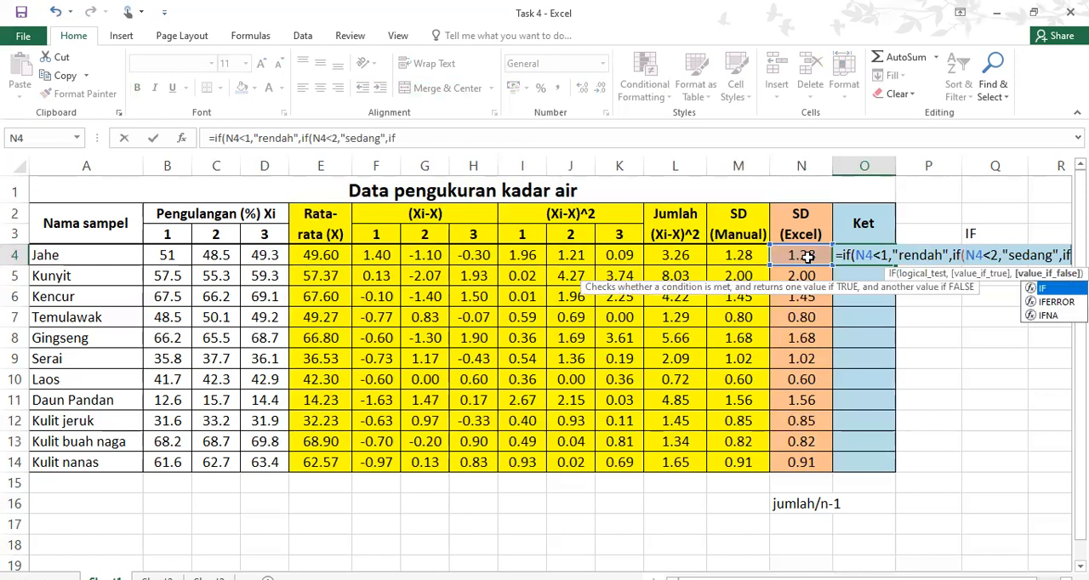
text(()
Complete the O4 formula with a third nested IF returning "tinggi" when N4>2, and fill it down to O14
click(807, 256)
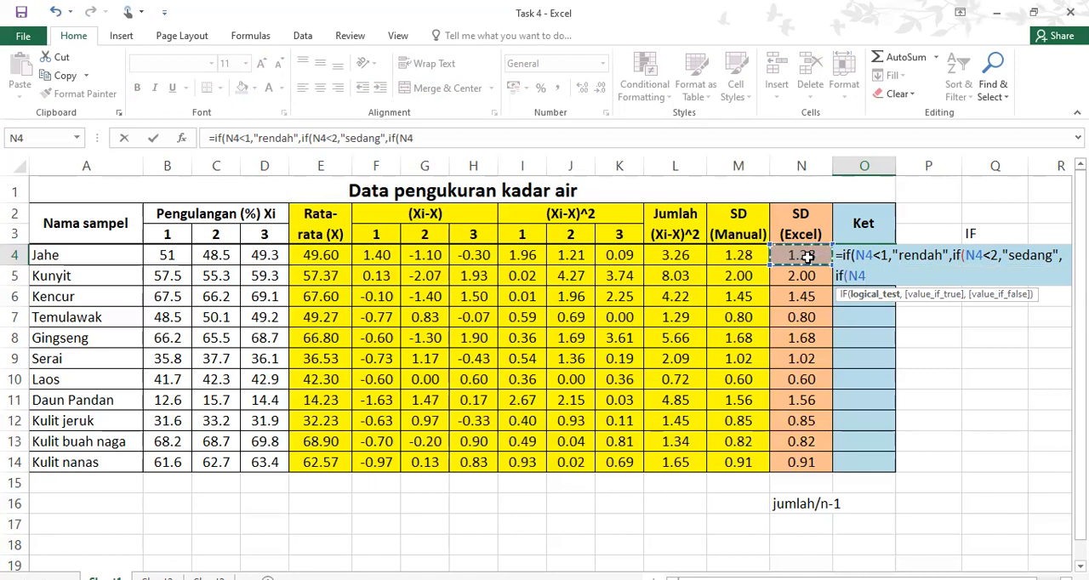
text(>)
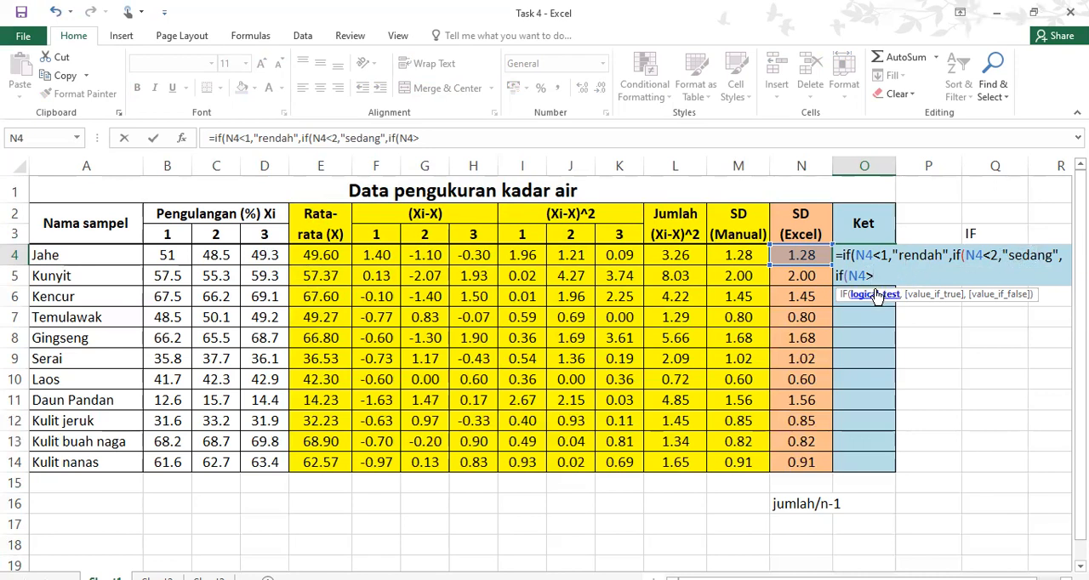
text(2)
text(,"t)
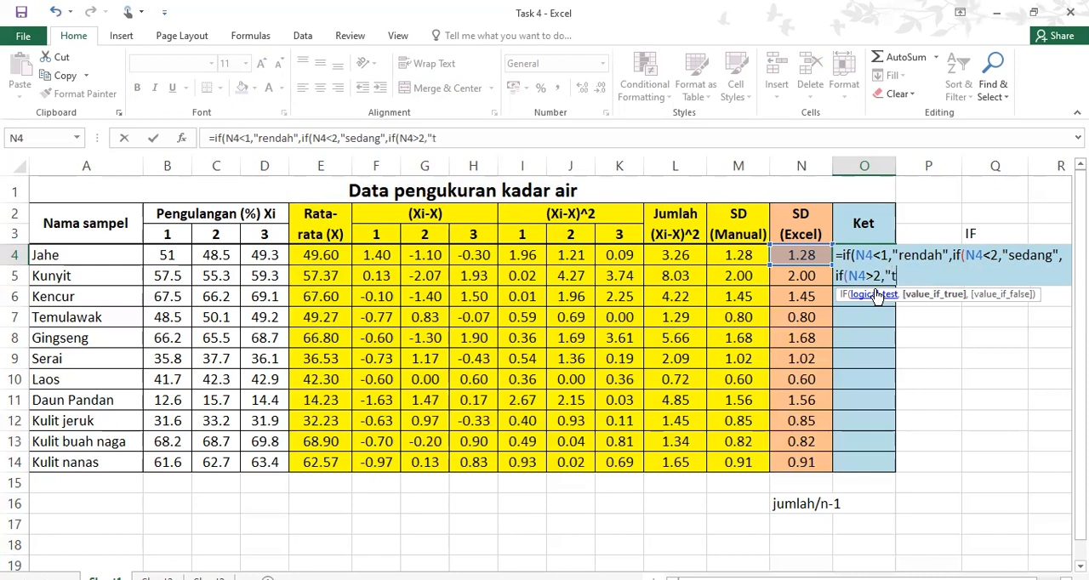
text(inggi"))
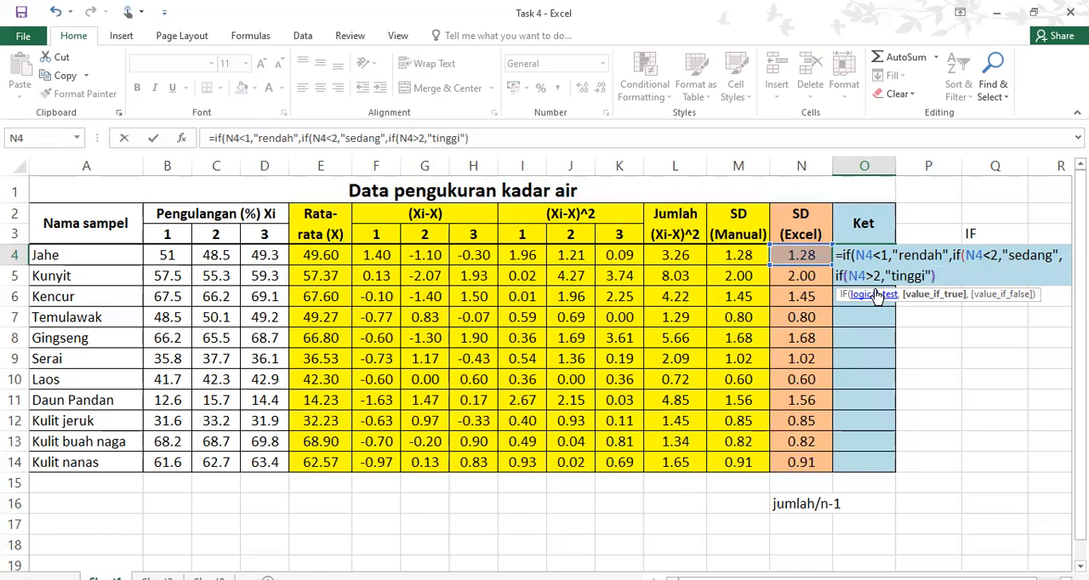
text()))
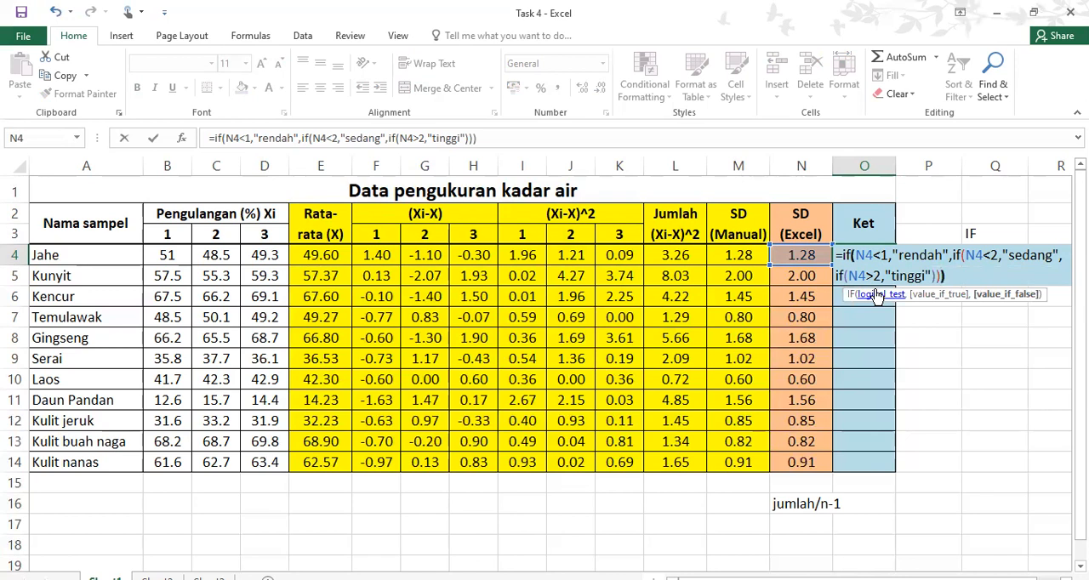
text())
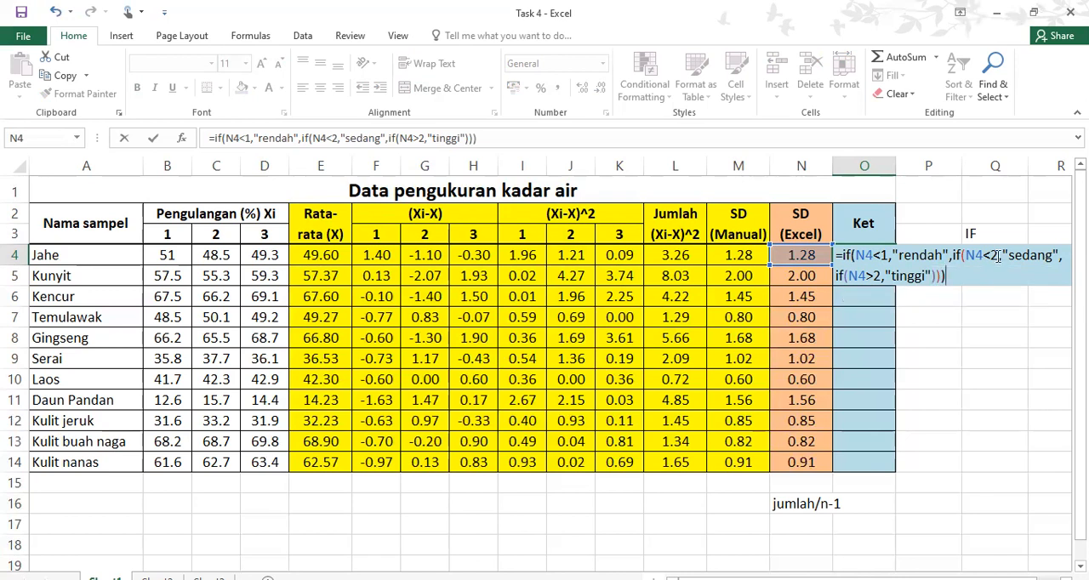
key(Return)
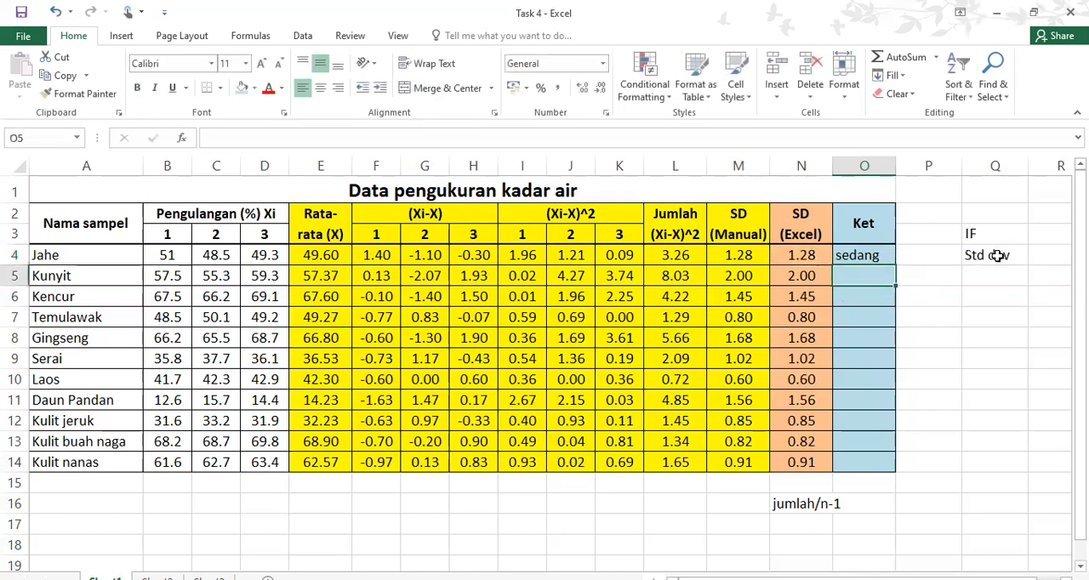
click(877, 256)
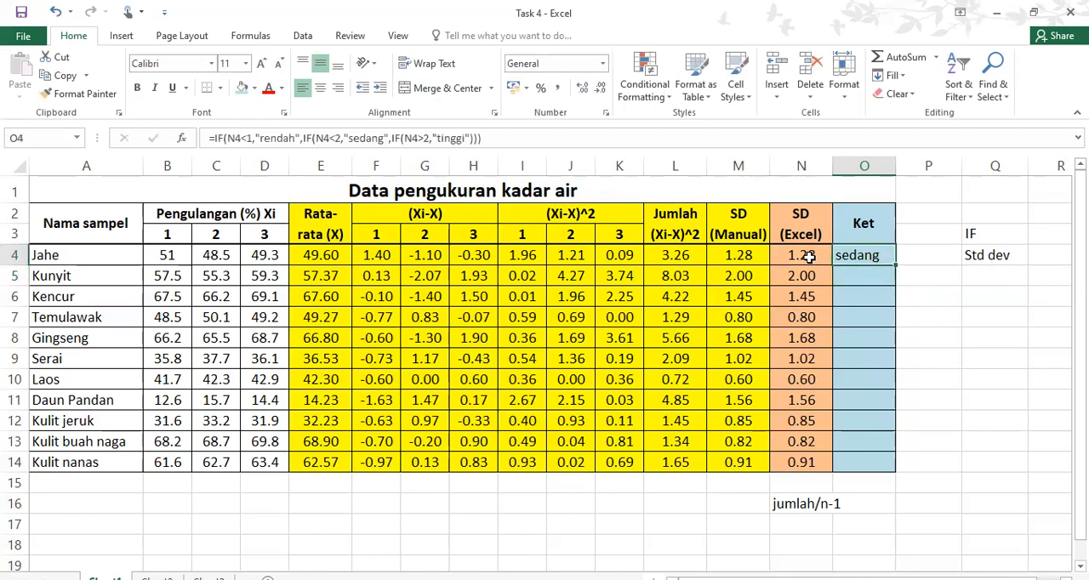
drag(895, 264, 886, 470)
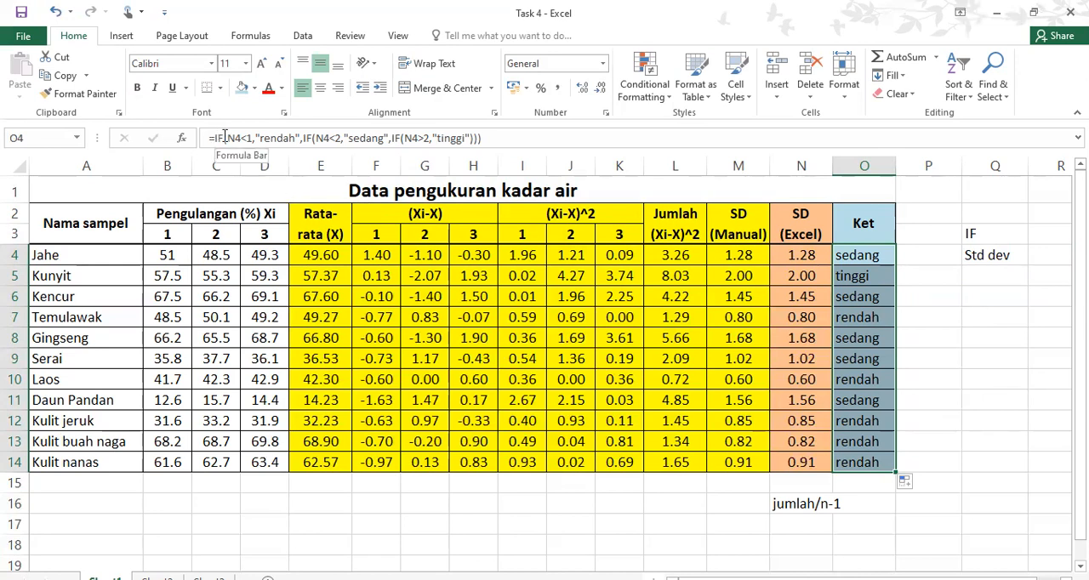
Examine the conditions and return values of the nested IF formula in O4
drag(228, 137, 241, 137)
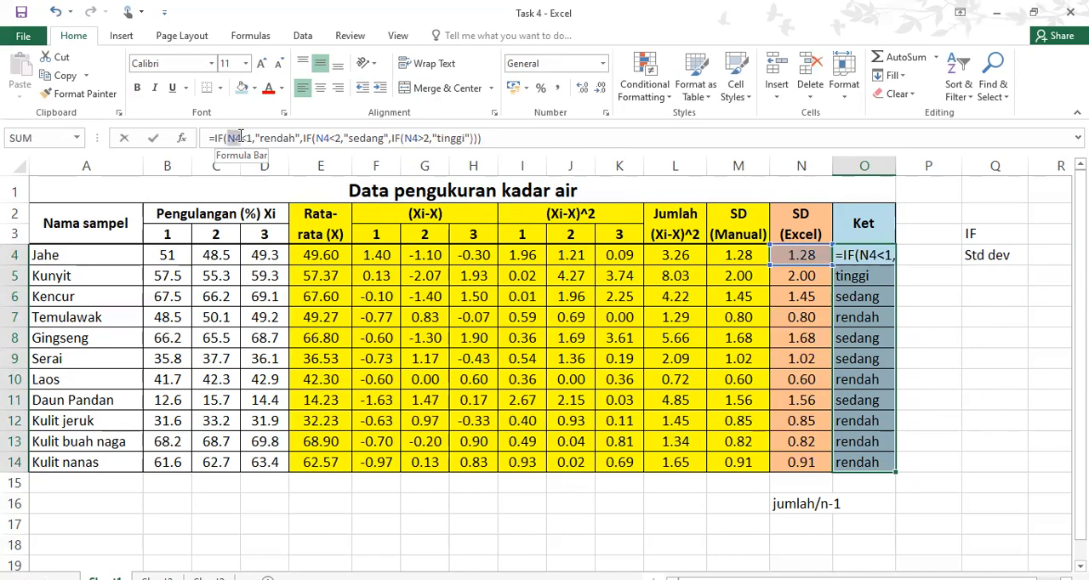
drag(241, 137, 254, 137)
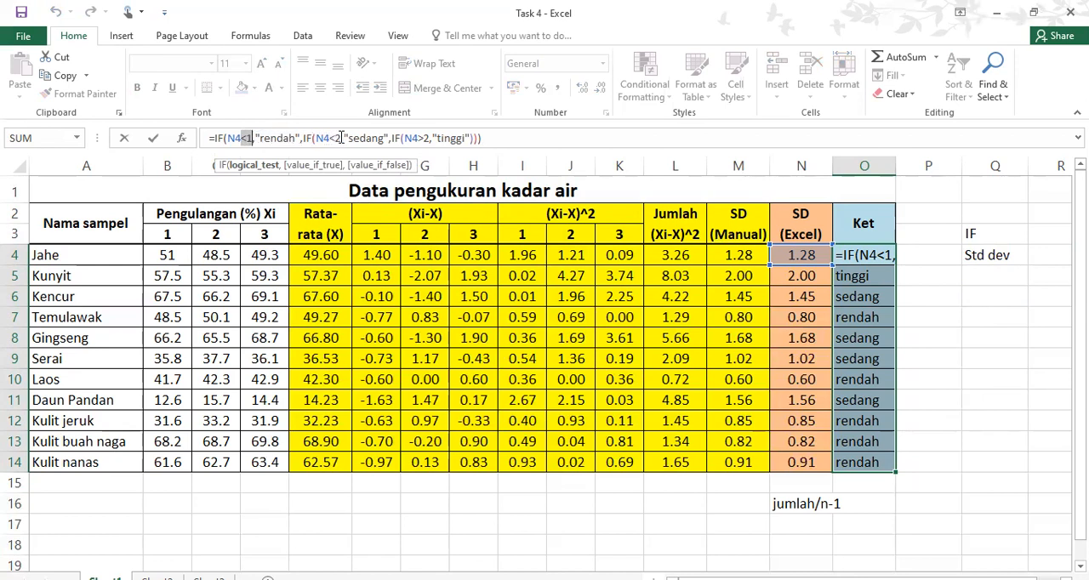
drag(350, 137, 380, 137)
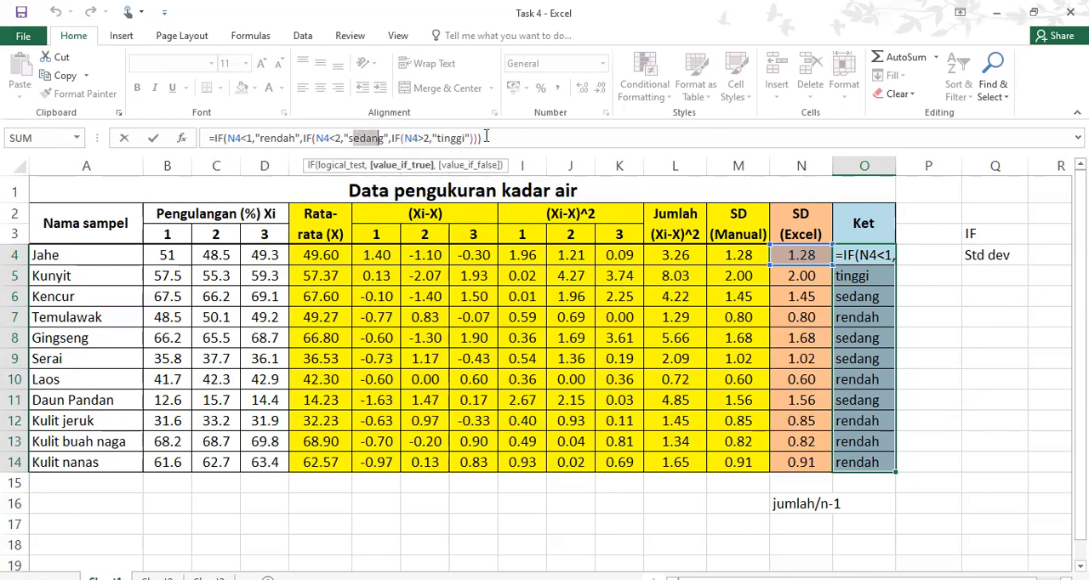
drag(228, 137, 471, 137)
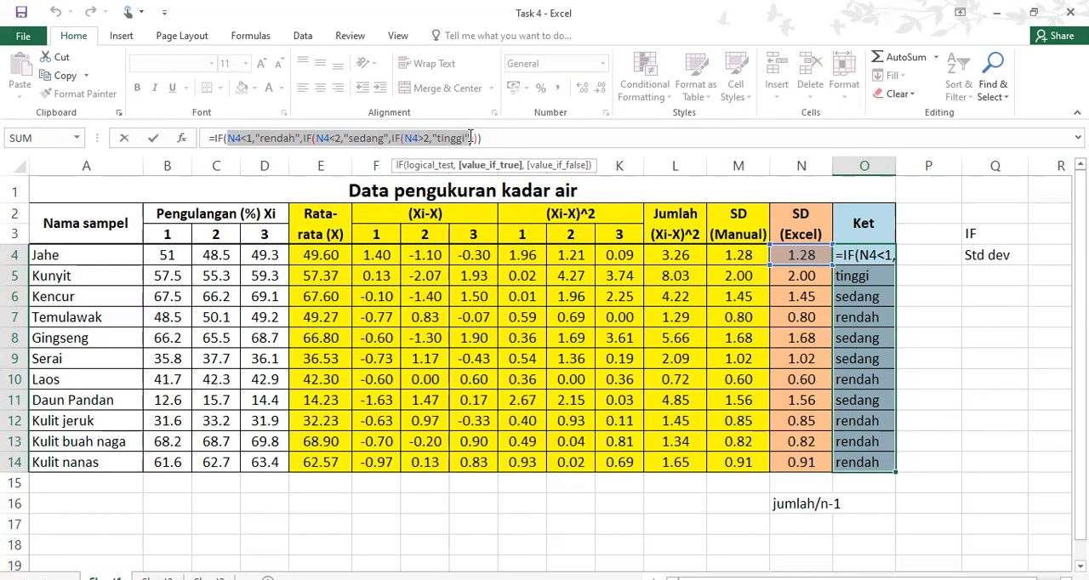
click(492, 497)
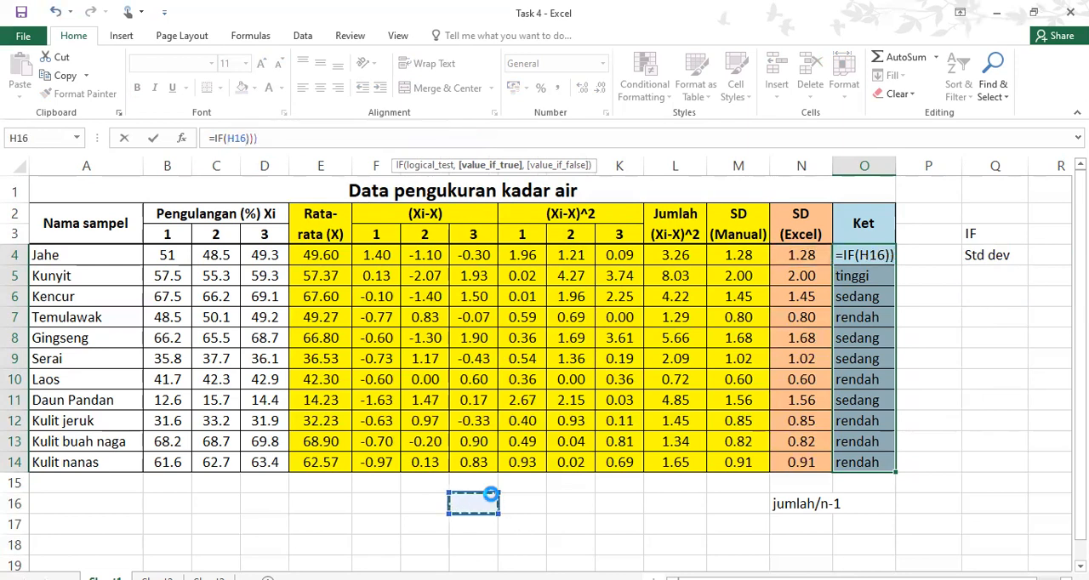
key(Return)
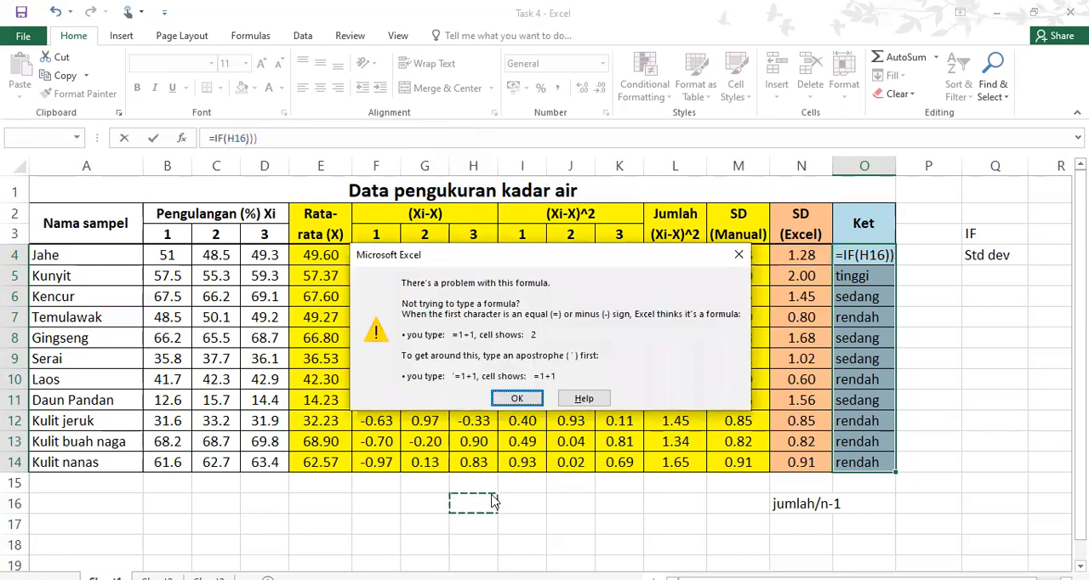
click(737, 256)
key(ctrl+z)
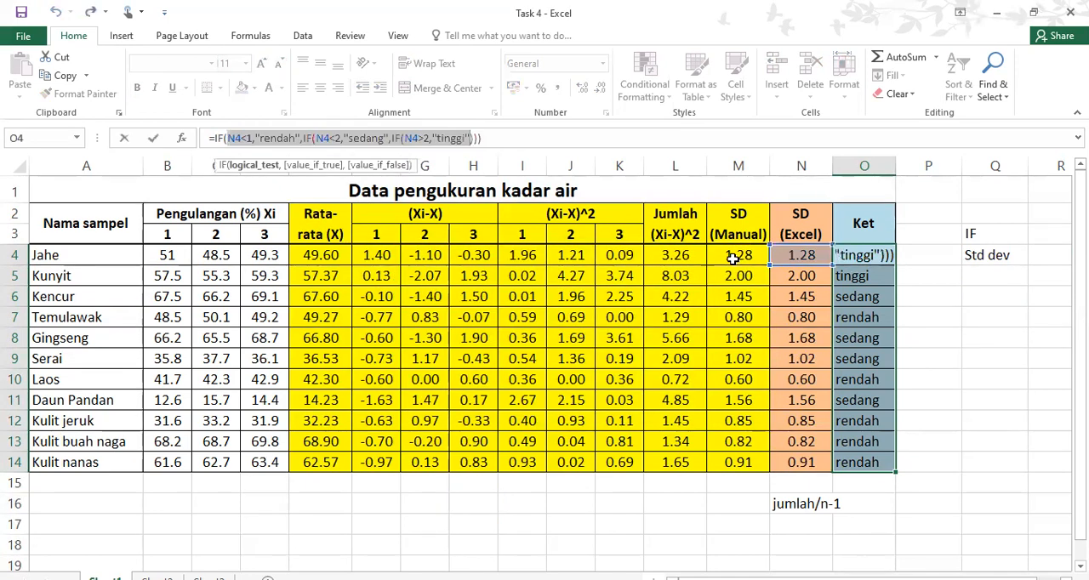
key(Return)
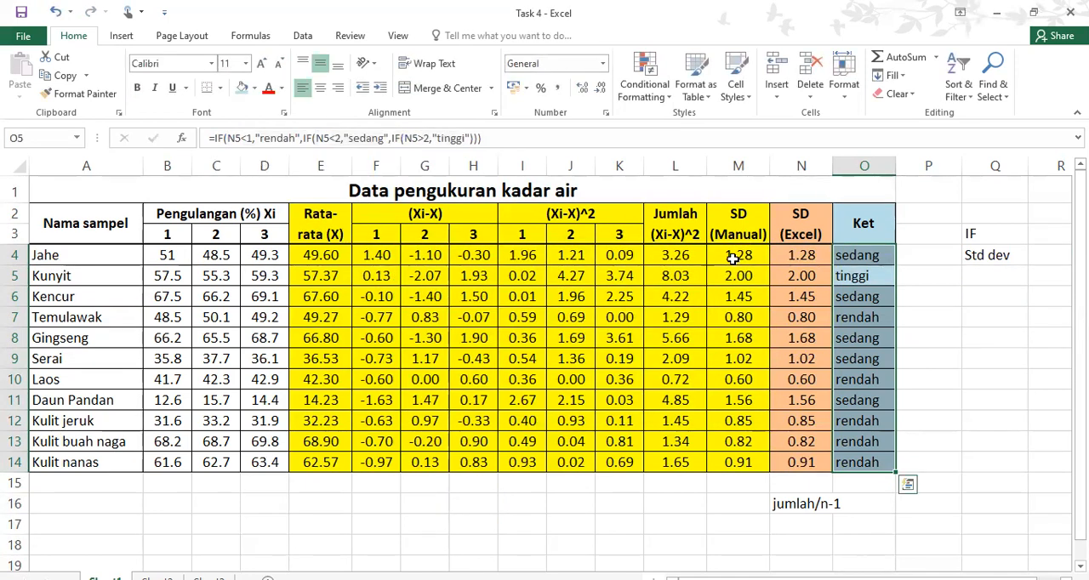